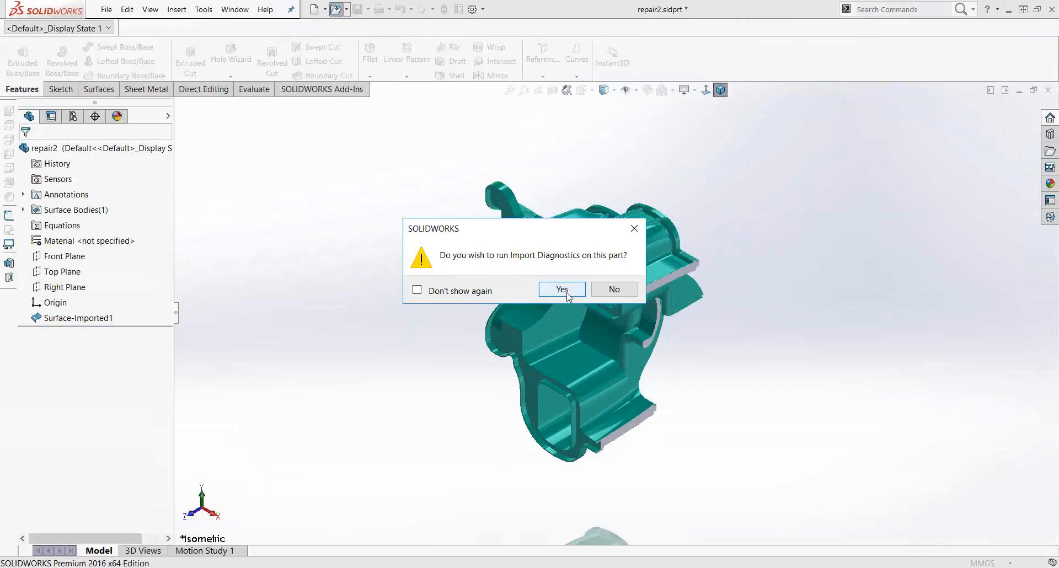
# Step: Run Import Diagnostics on the imported part
pyautogui.click(563, 289)
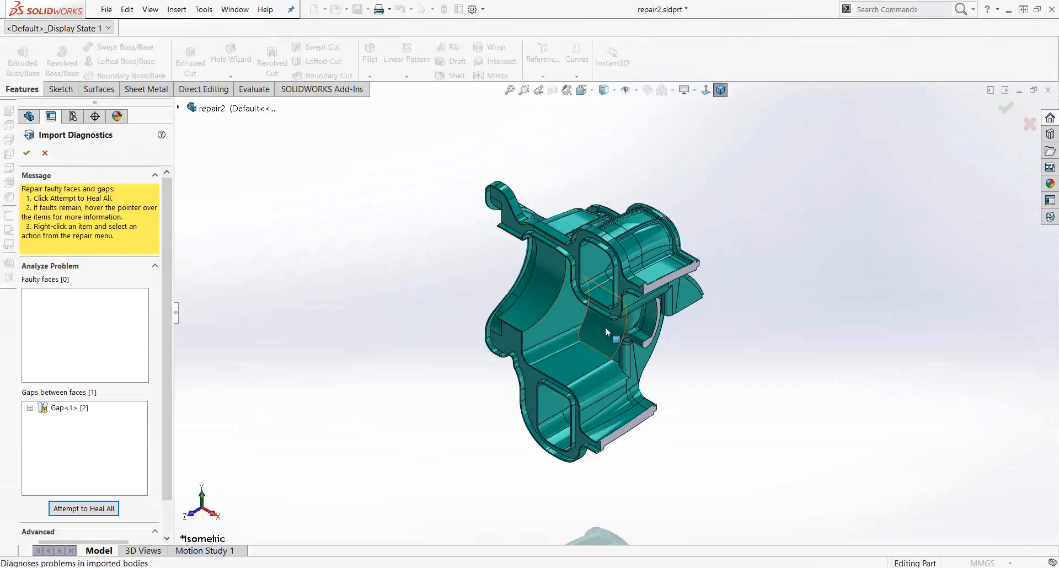
pyautogui.moveTo(605, 327); pyautogui.dragTo(708, 451, button='middle')
pyautogui.moveTo(668, 288); pyautogui.dragTo(709, 252, button='middle')
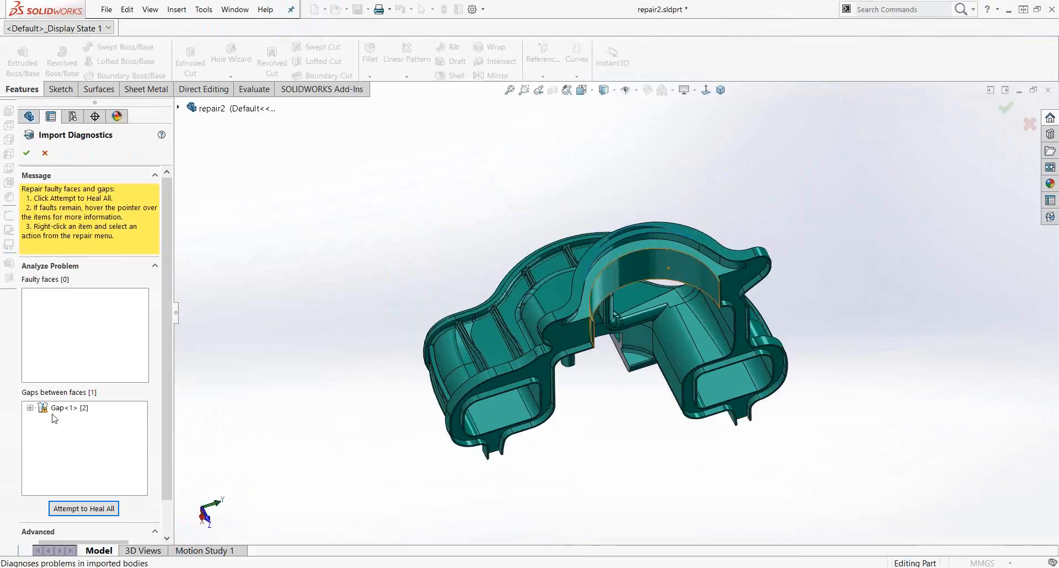
# Step: Expand the listed gap and highlight its edges to locate the gap on the model
pyautogui.click(30, 408)
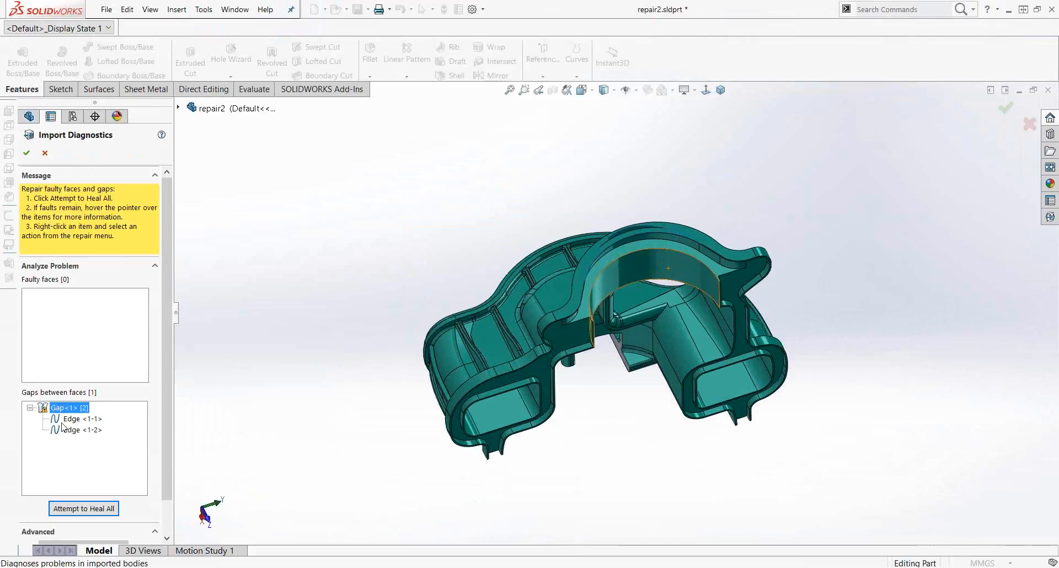
pyautogui.click(73, 429)
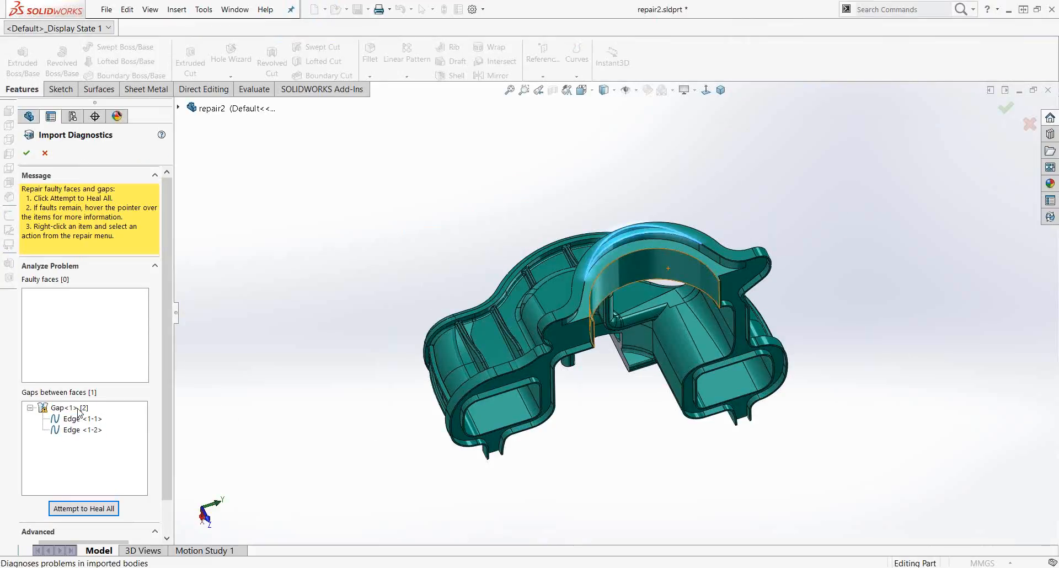
pyautogui.click(79, 409)
pyautogui.scroll(-5, 657, 232)
pyautogui.middleClick(594, 218)
pyautogui.moveTo(593, 218)
pyautogui.mouseDown(button='middle')
pyautogui.moveTo(589, 287)
pyautogui.moveTo(582, 215)
pyautogui.mouseUp(button='middle')
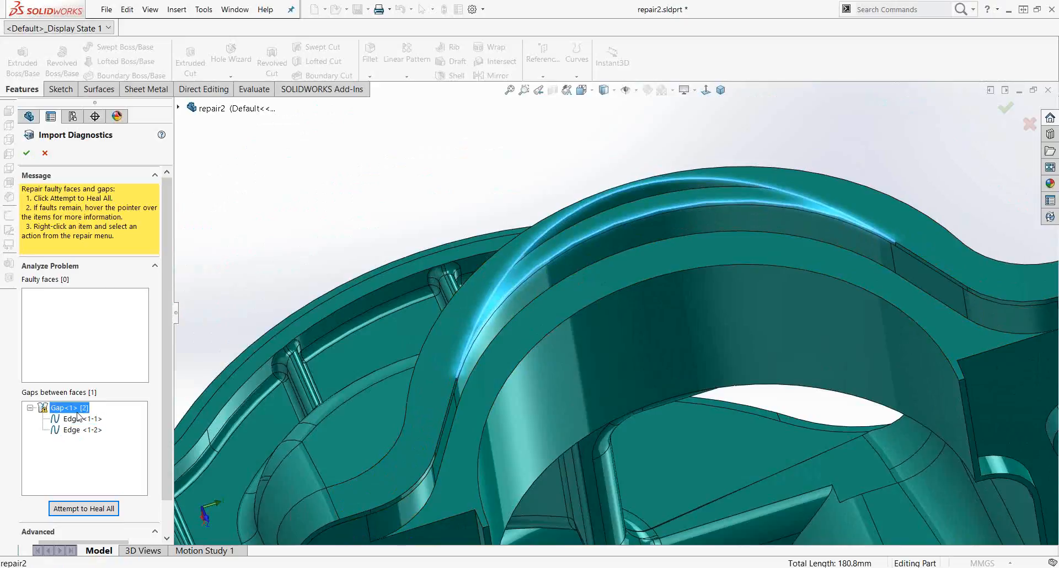
# Step: Attempt to heal all faults and gaps in the imported body
pyautogui.moveTo(166, 483); pyautogui.dragTo(170, 516)
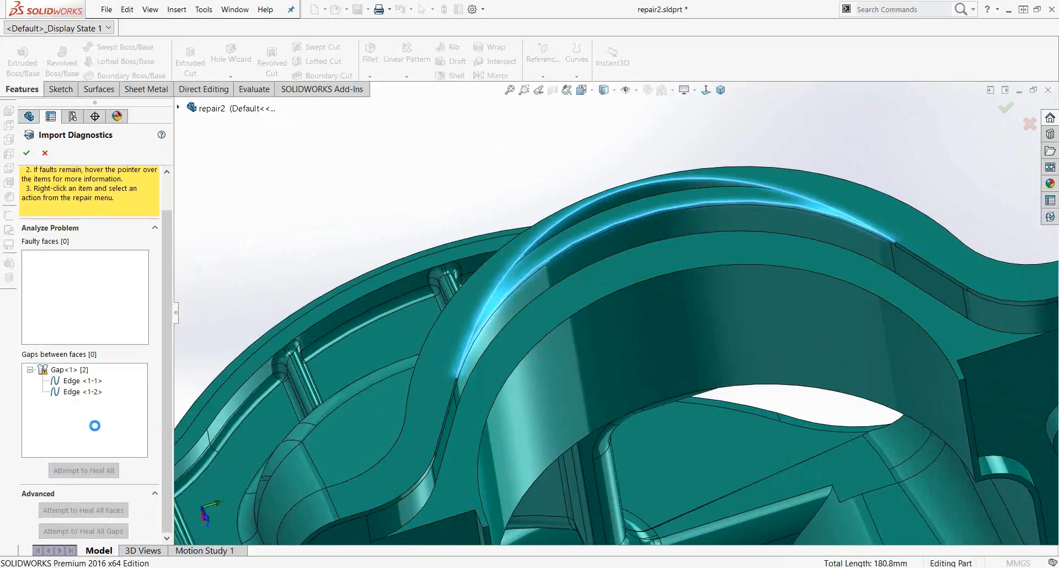
pyautogui.scroll(2, 656, 292)
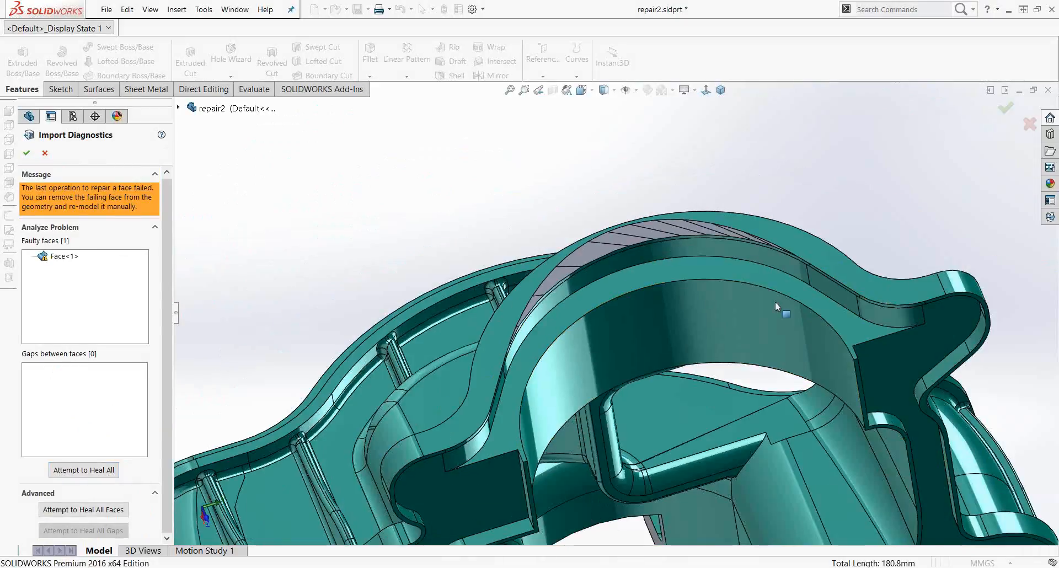
pyautogui.scroll(-1, 776, 303)
pyautogui.moveTo(531, 285); pyautogui.dragTo(548, 289, button='middle')
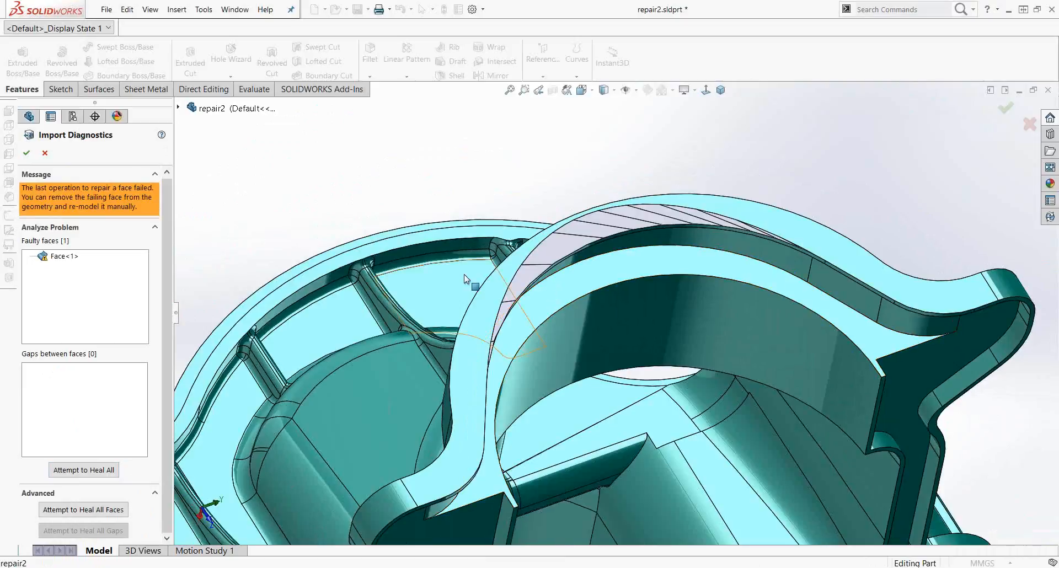
# Step: Select the remaining faulty face and attempt to heal all again
pyautogui.click(55, 258)
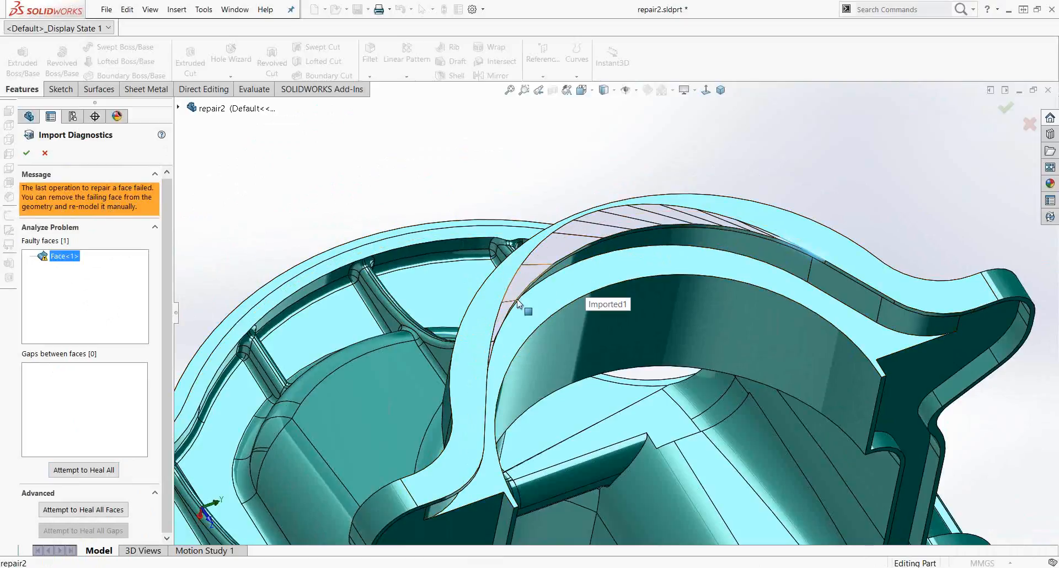
pyautogui.scroll(2, 553, 300)
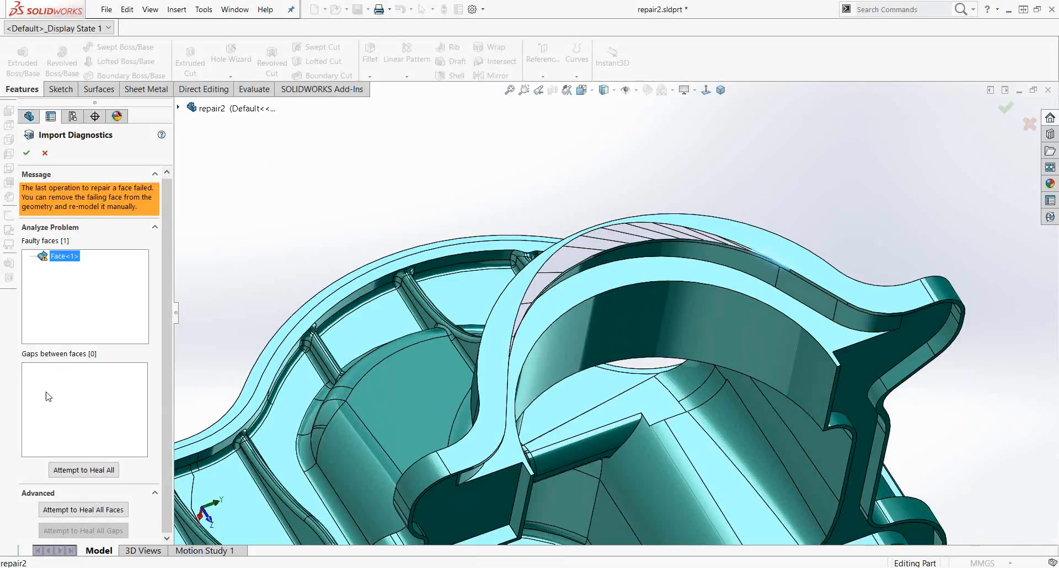
pyautogui.click(87, 473)
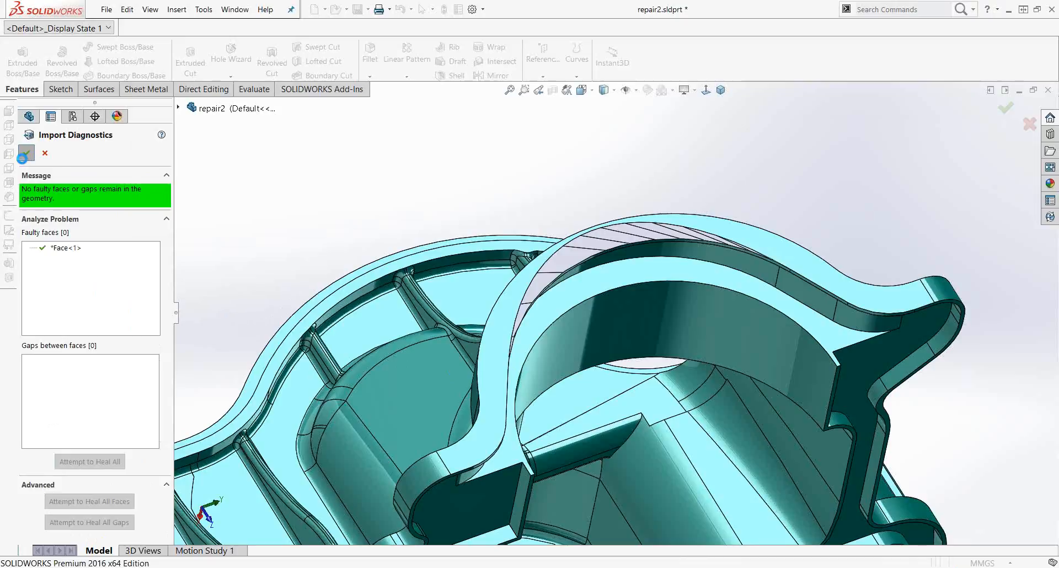
# Step: Accept the Import Diagnostics repairs and decline feature recognition
pyautogui.click(26, 154)
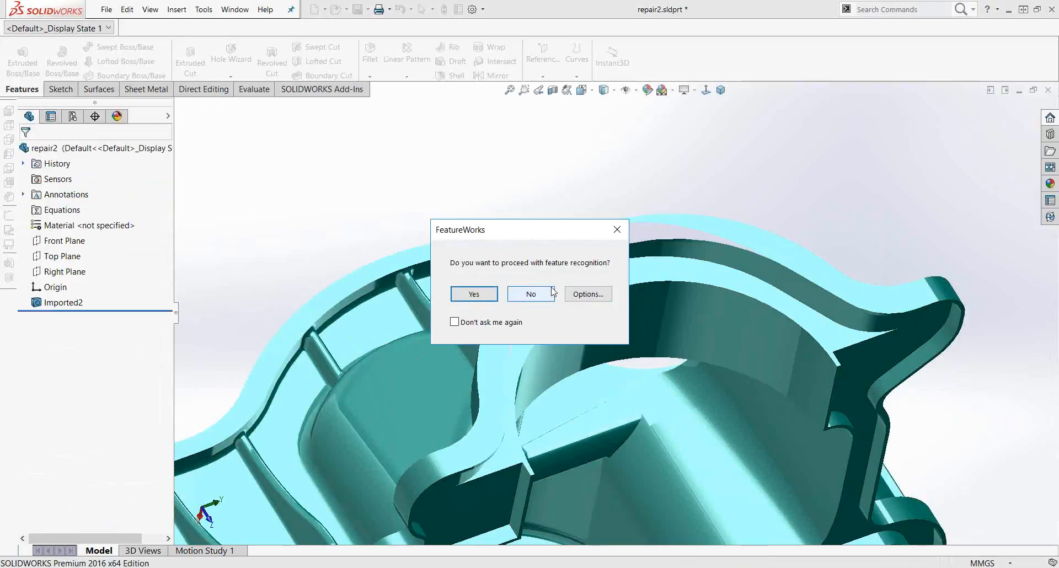
pyautogui.click(533, 297)
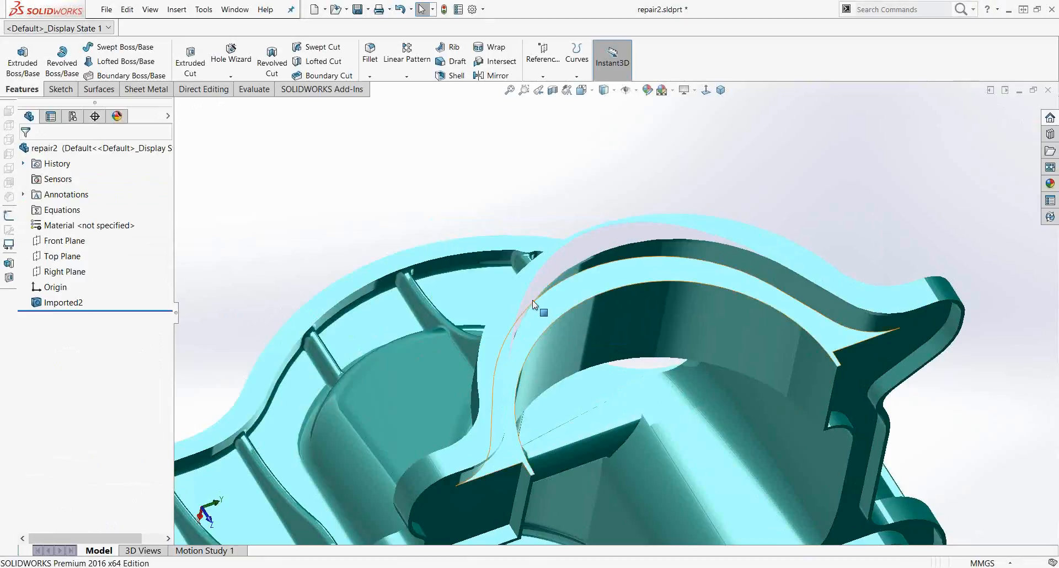
# Step: Examine the repaired body around the curved wall
pyautogui.moveTo(575, 305); pyautogui.dragTo(703, 330, button='middle')
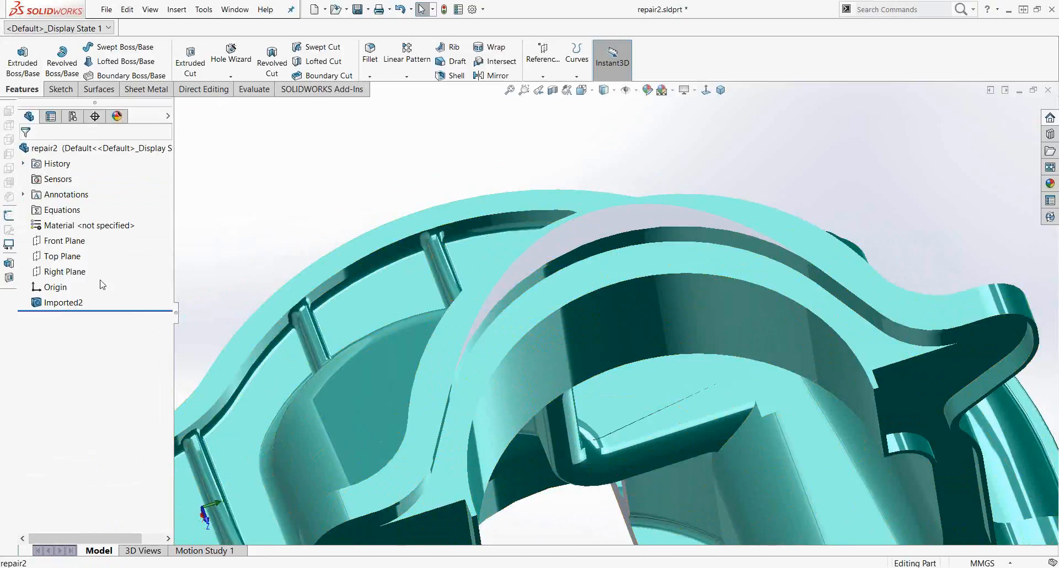
pyautogui.click(82, 303)
pyautogui.scroll(4, 711, 327)
pyautogui.moveTo(570, 479); pyautogui.dragTo(573, 415, button='middle')
pyautogui.scroll(-1, 498, 277)
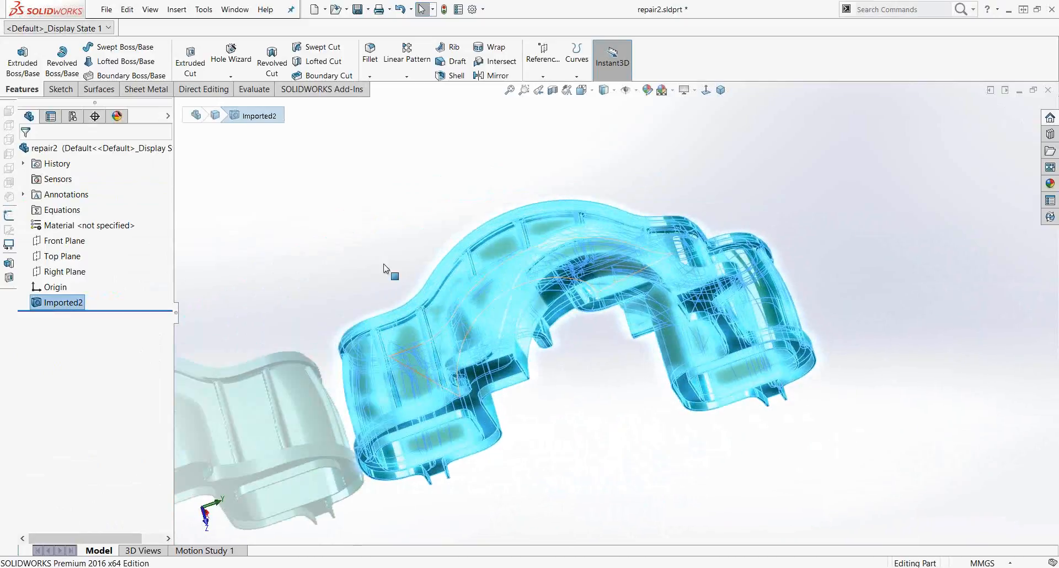
pyautogui.click(347, 240)
pyautogui.scroll(-3, 585, 252)
pyautogui.scroll(-5, 585, 252)
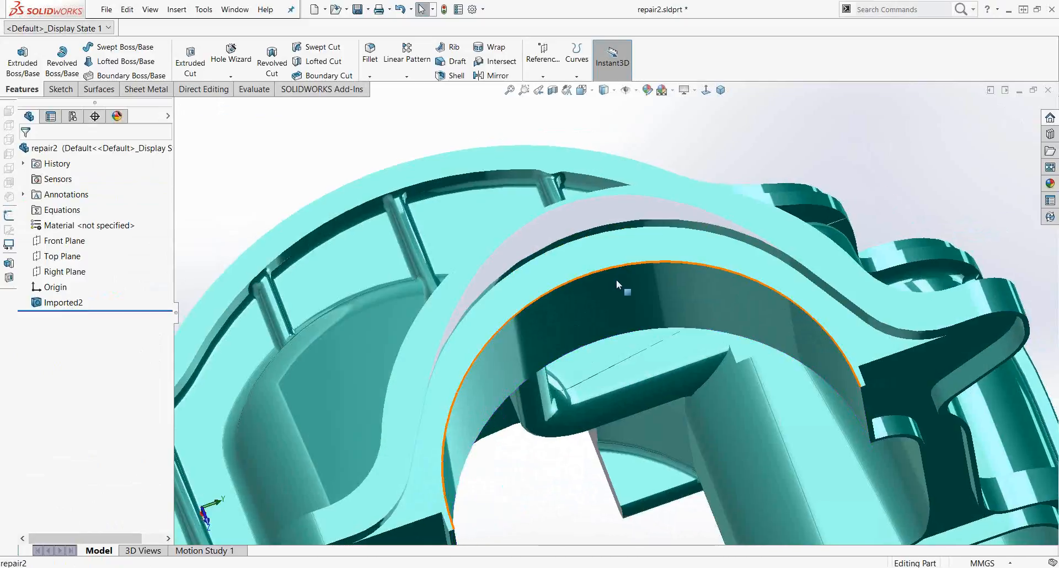
# Step: Inspect the thin sliver faces along the curved wall's upper edge by selecting them
pyautogui.click(588, 236)
pyautogui.click(588, 239)
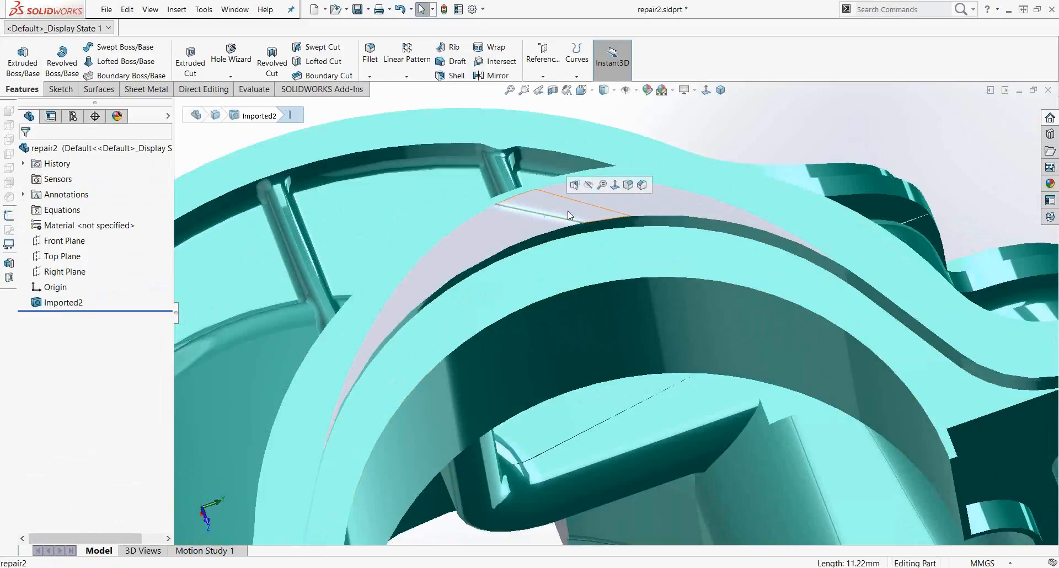
pyautogui.click(774, 200)
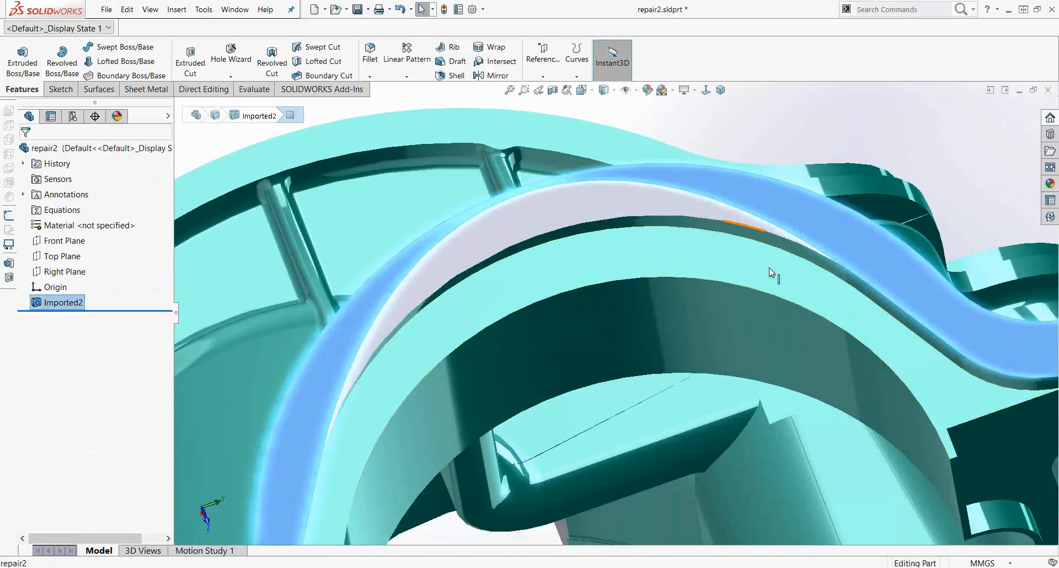
pyautogui.click(701, 207)
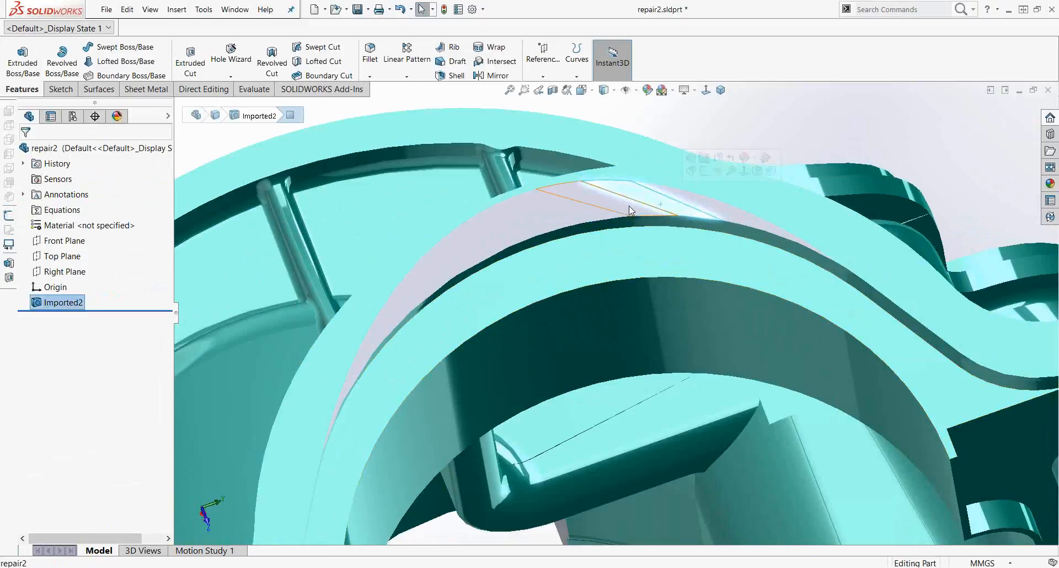
pyautogui.click(531, 221)
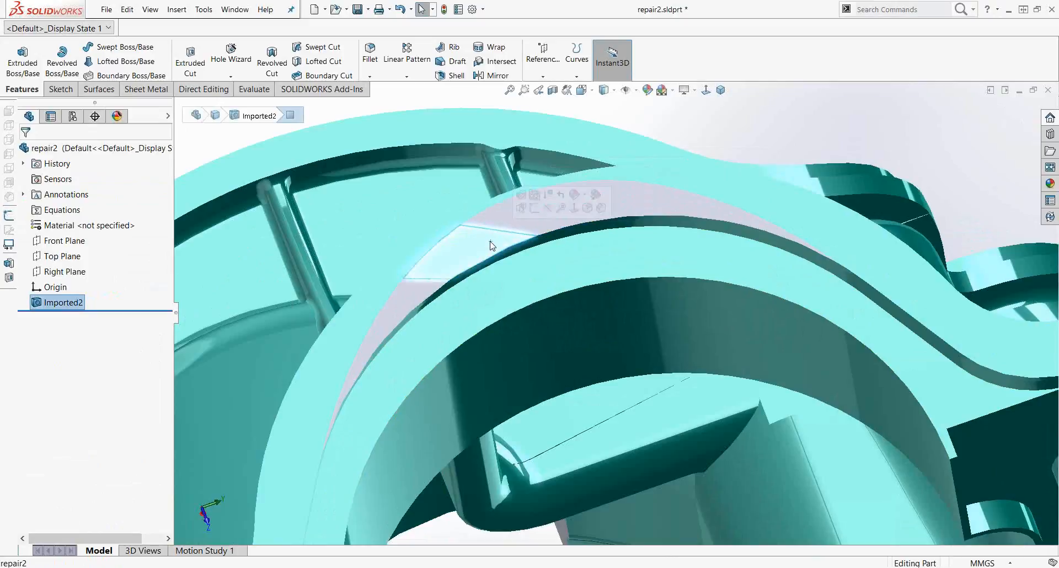
pyautogui.click(368, 348)
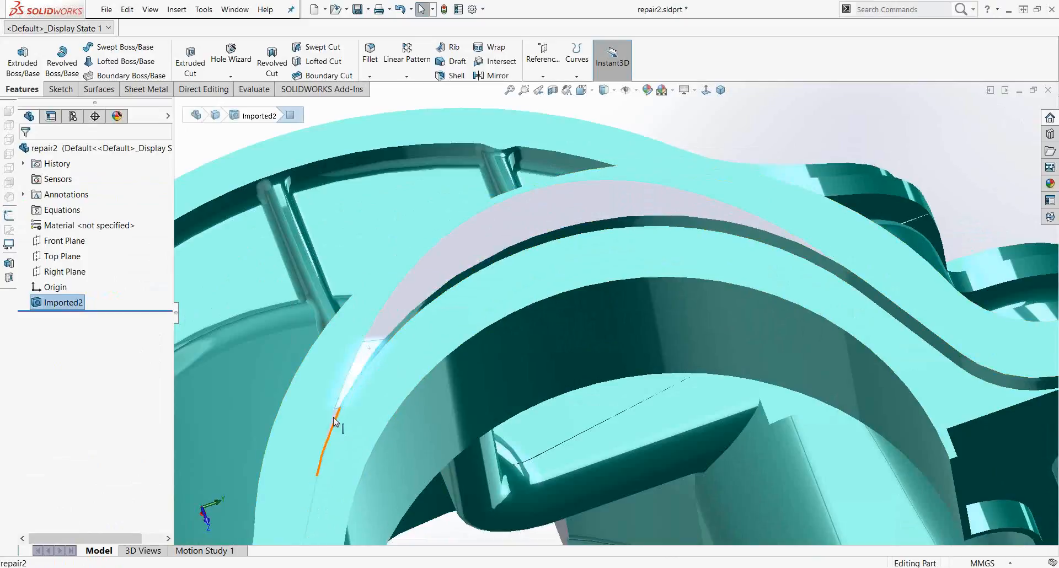
pyautogui.click(439, 273)
pyautogui.click(464, 245)
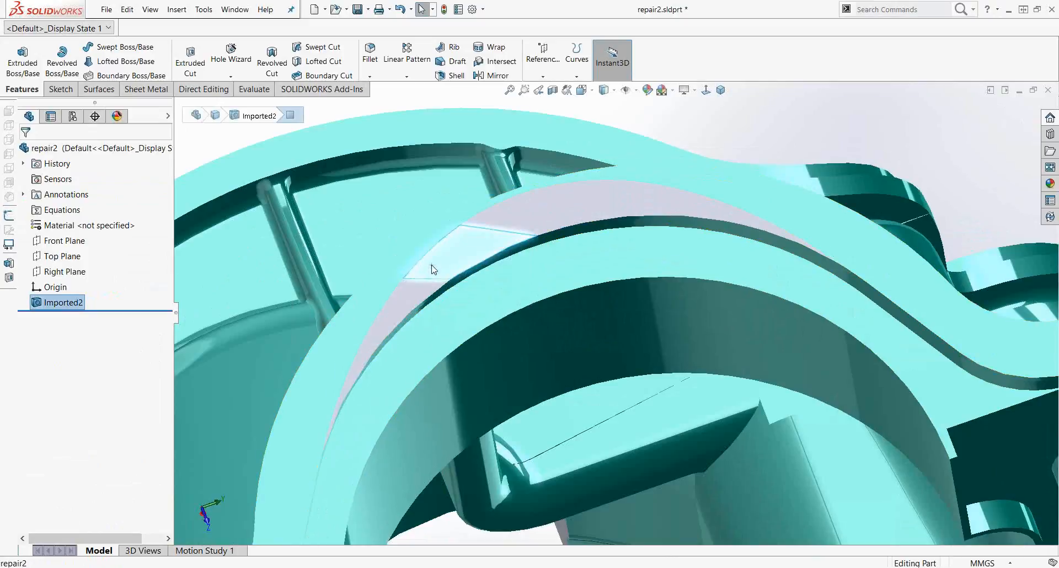
pyautogui.click(623, 216)
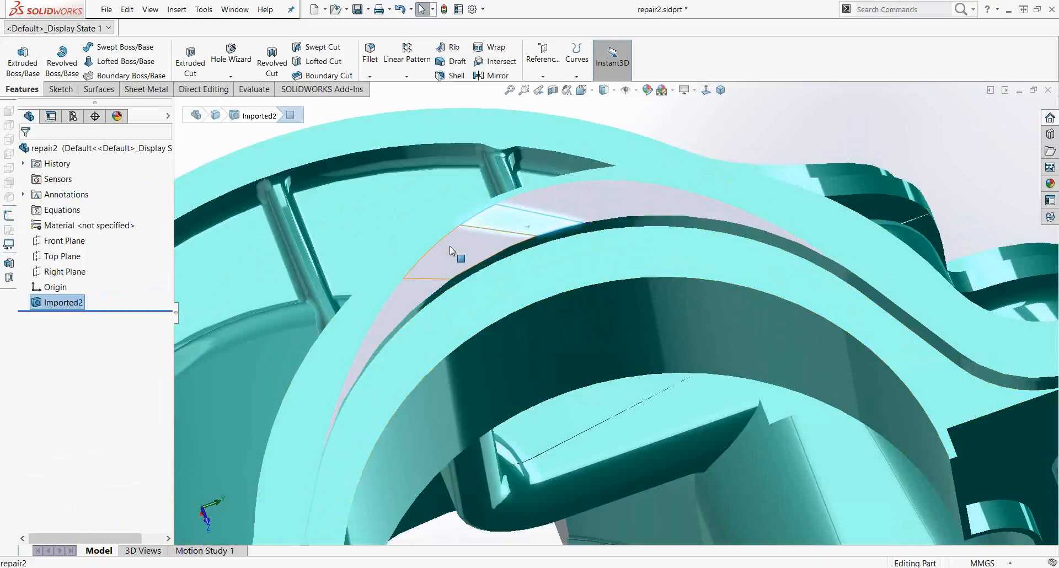
pyautogui.click(474, 253)
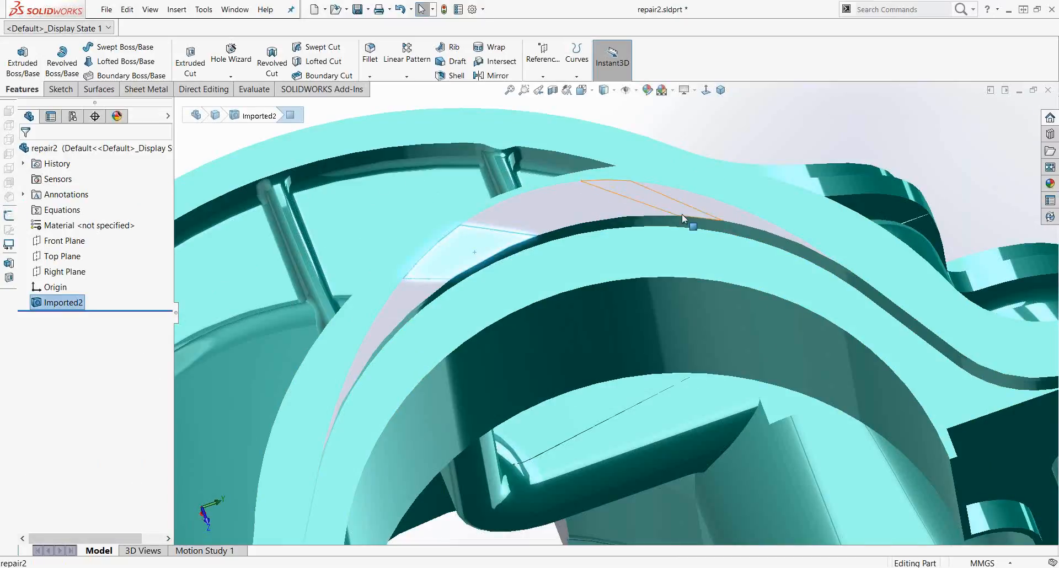
pyautogui.scroll(5, 612, 287)
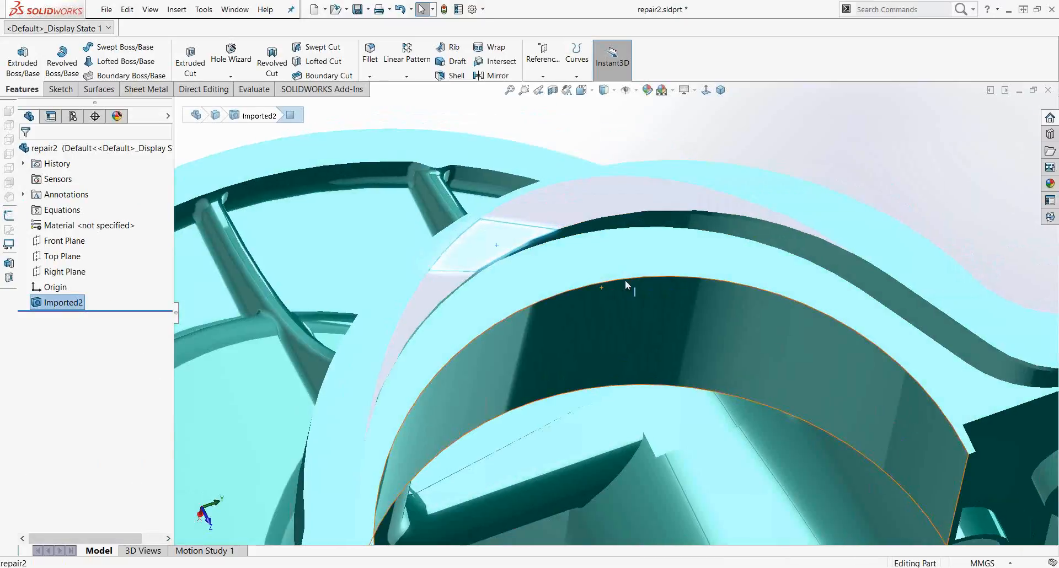
pyautogui.click(748, 211)
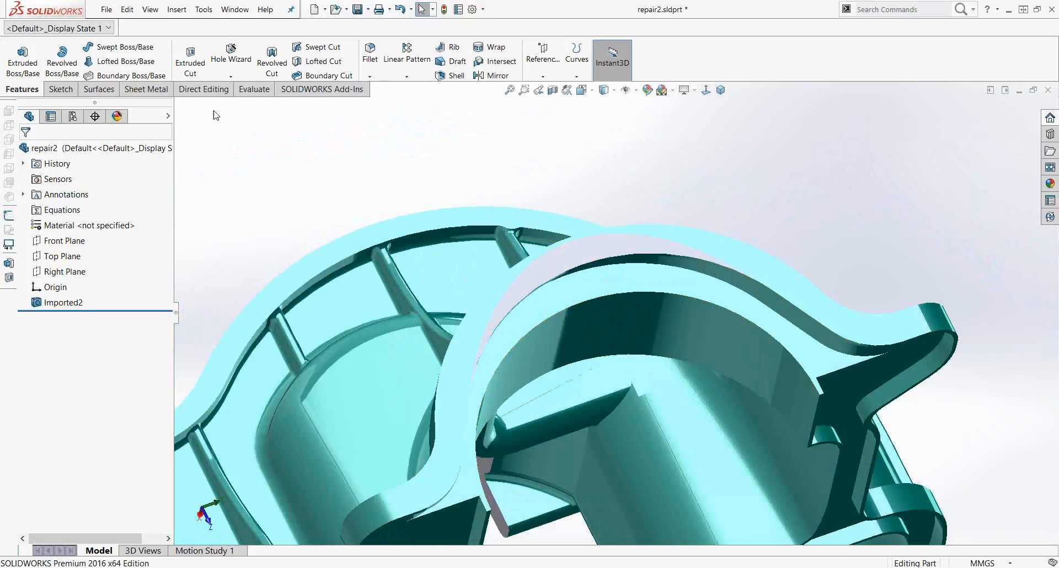
# Step: Switch to the Direct Editing tools and zoom in on the curved wall
pyautogui.click(203, 89)
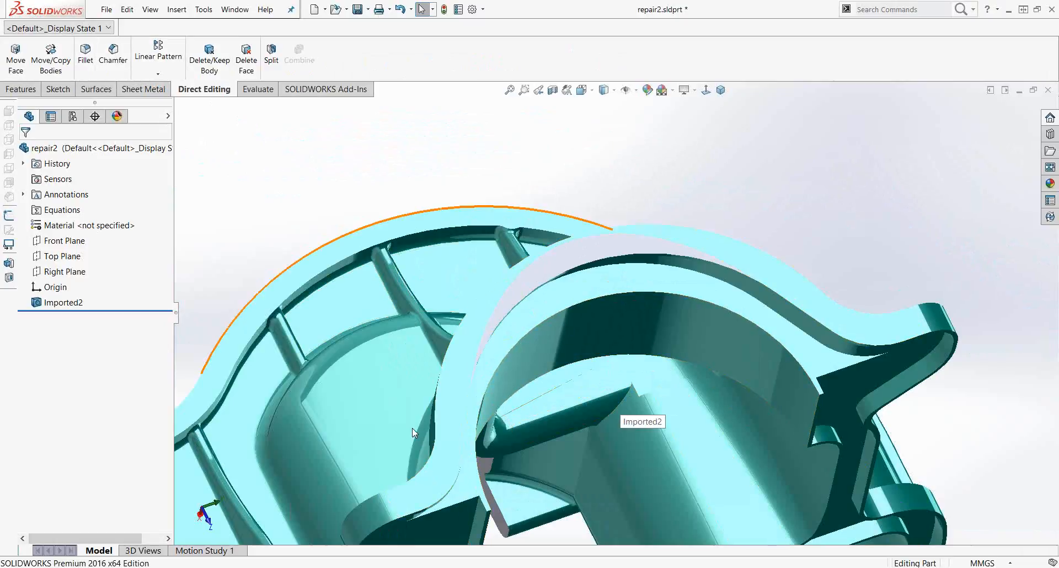
pyautogui.rightClick(219, 91)
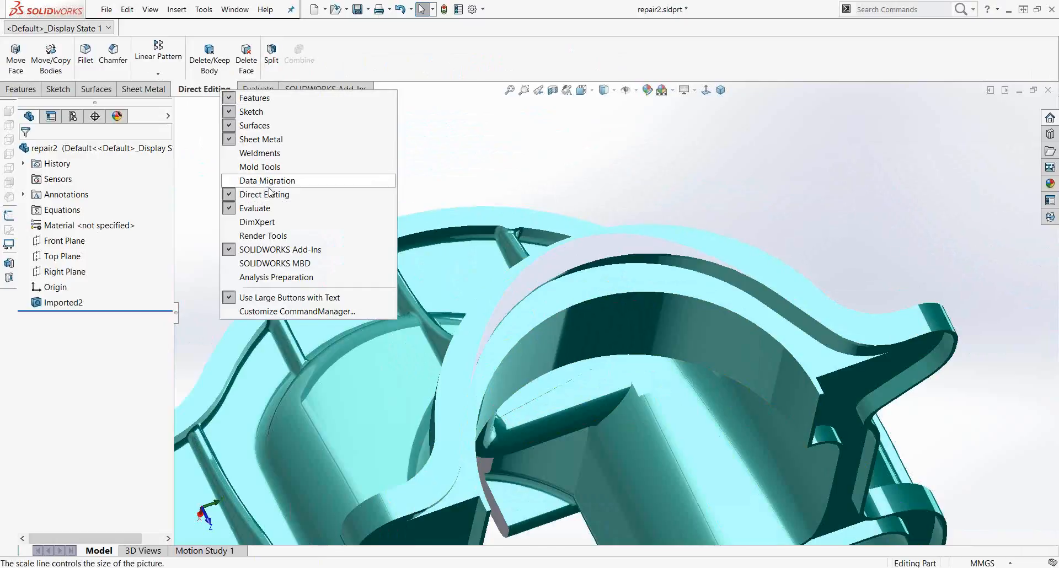
pyautogui.click(200, 147)
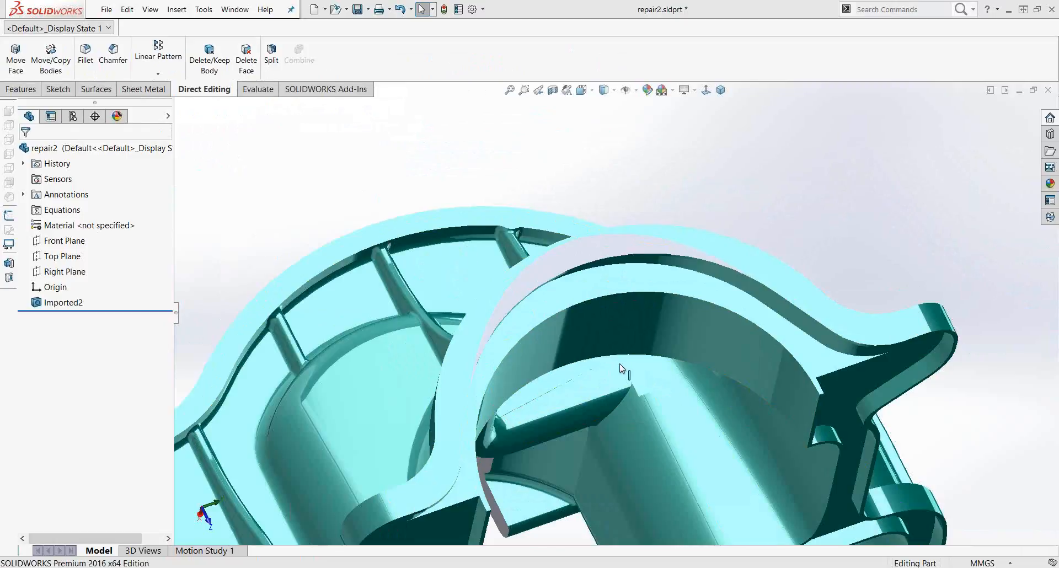
pyautogui.scroll(2, 609, 371)
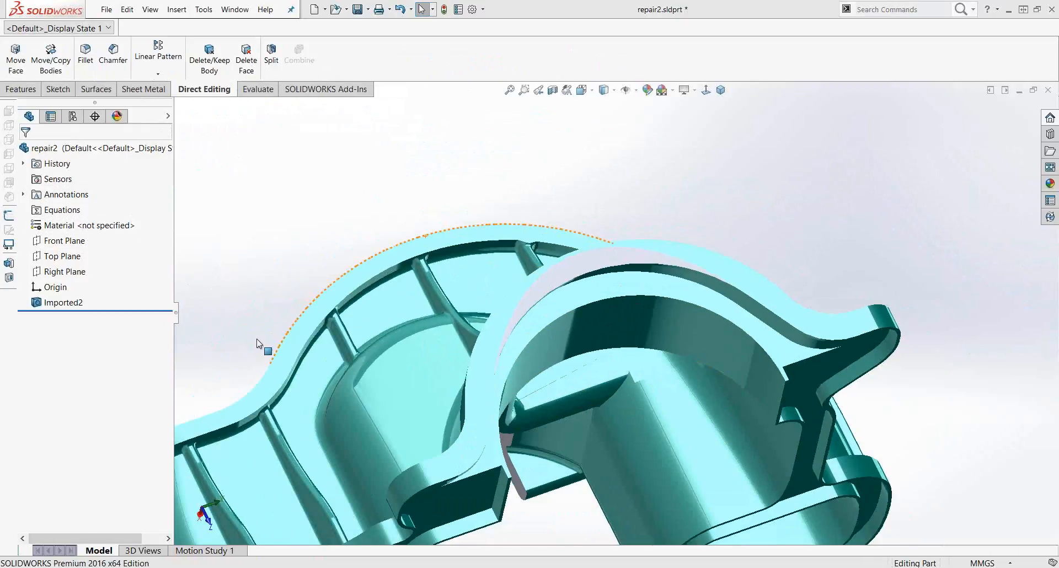
pyautogui.scroll(1, 402, 267)
pyautogui.scroll(-2, 421, 205)
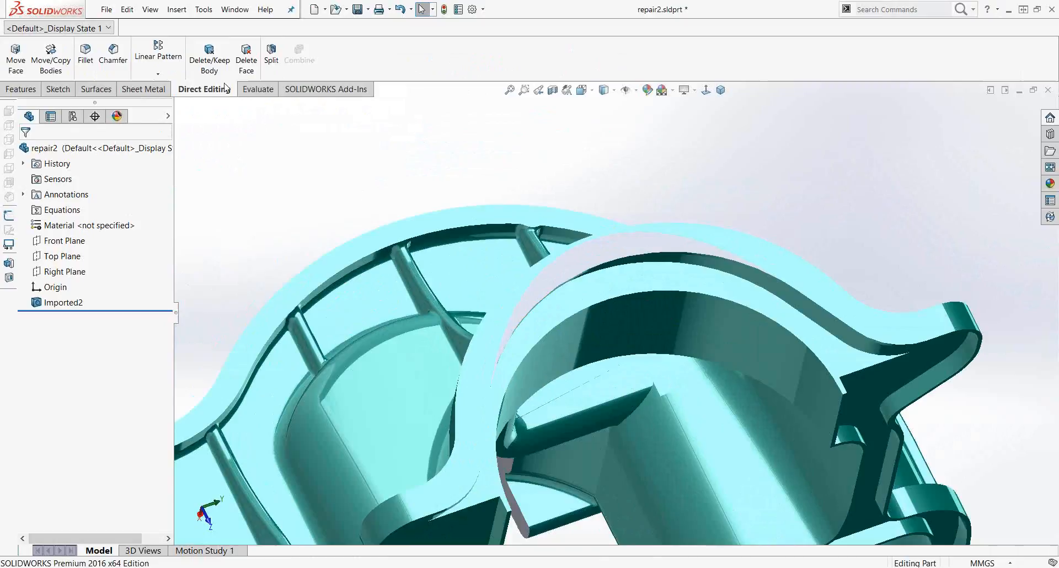
# Step: Start Delete Face with Delete and Patch and select the thin sliver faces along the curved wall's upper edge
pyautogui.click(241, 70)
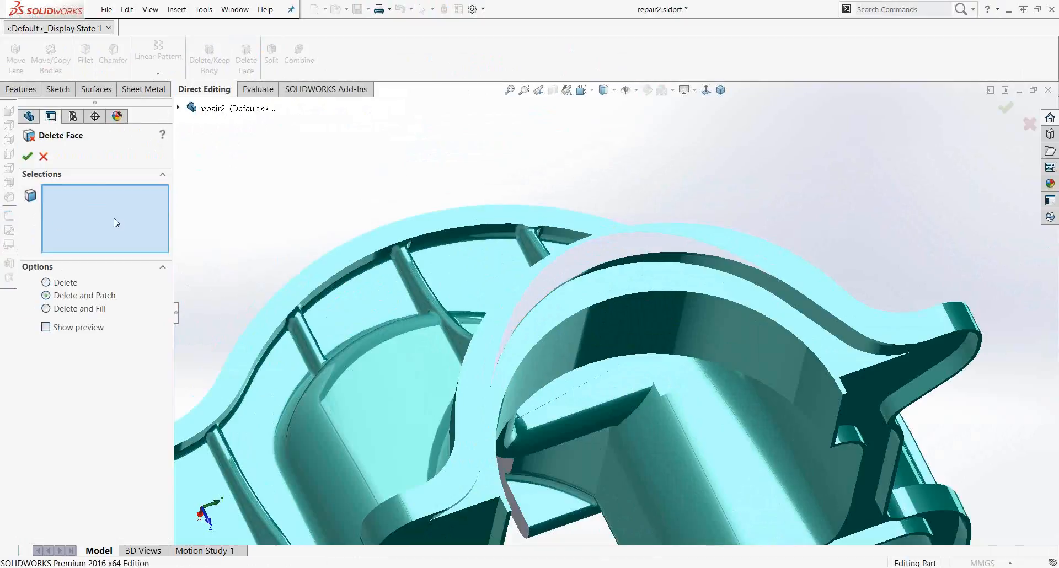
pyautogui.scroll(-2, 461, 371)
pyautogui.scroll(-3, 447, 373)
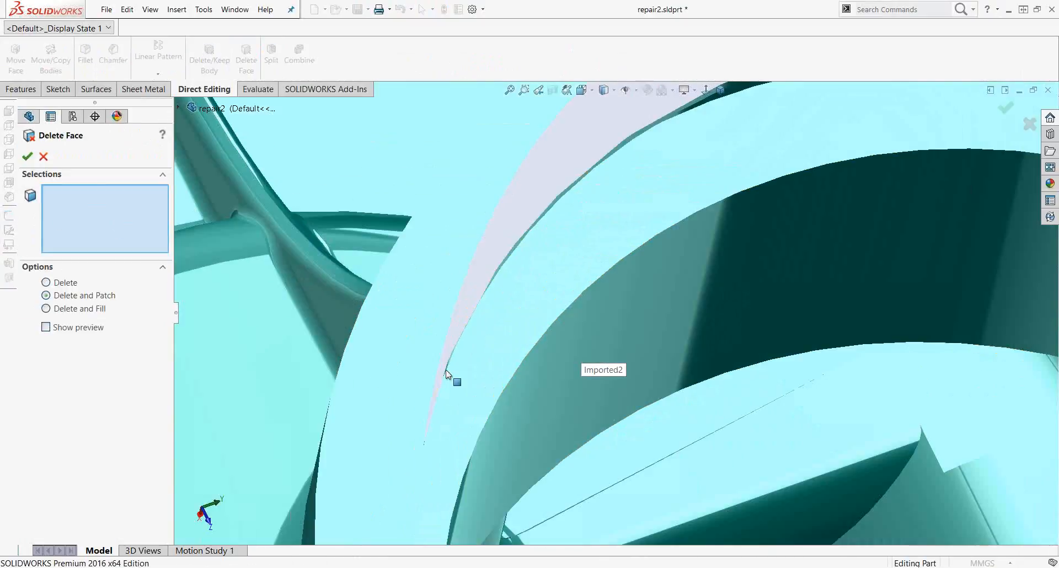
pyautogui.click(443, 379)
pyautogui.click(461, 343)
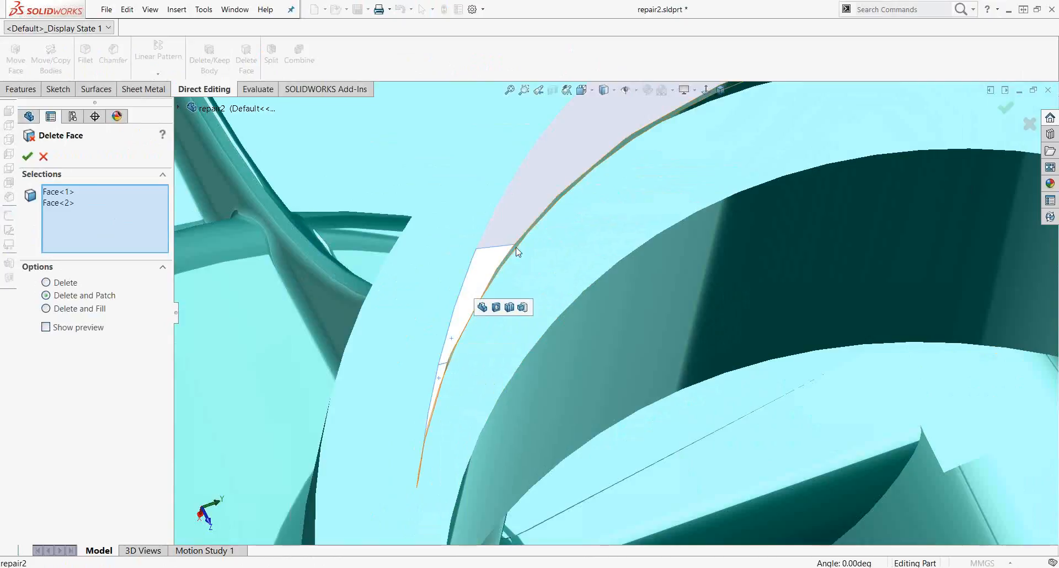
pyautogui.scroll(3, 532, 246)
pyautogui.click(540, 244)
pyautogui.scroll(3, 685, 160)
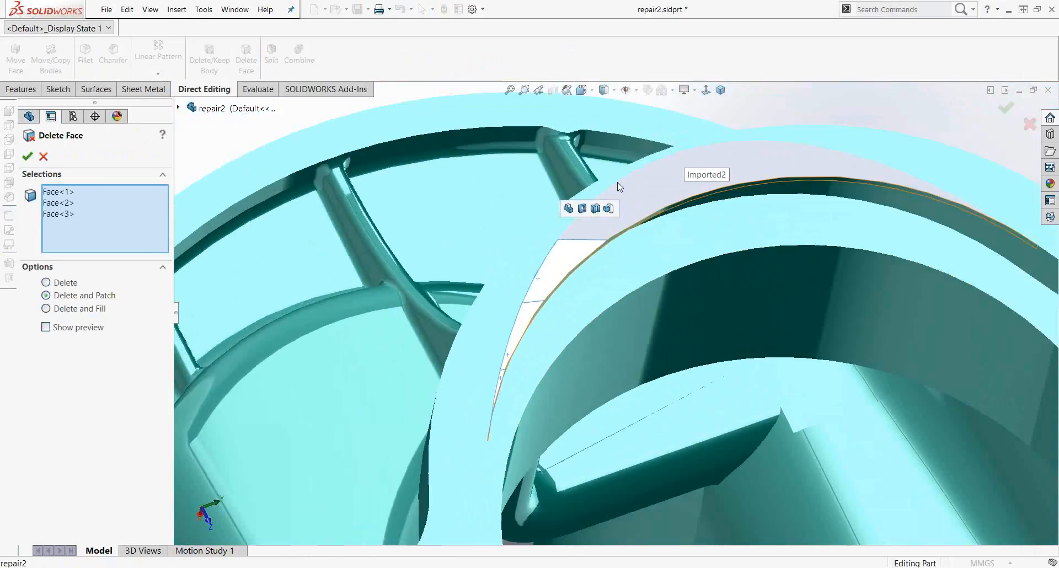
pyautogui.click(614, 233)
pyautogui.click(697, 180)
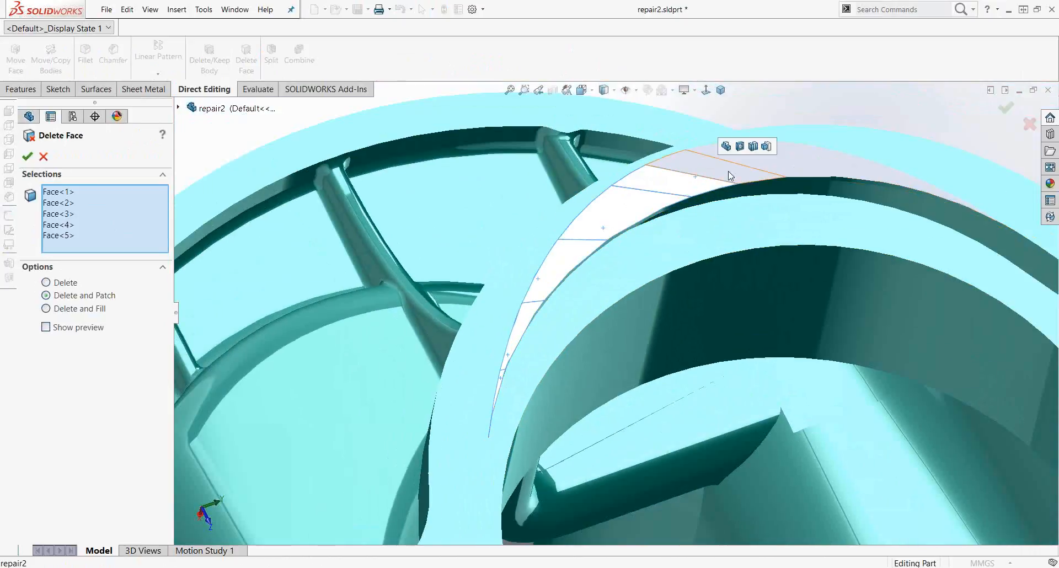
pyautogui.click(739, 176)
pyautogui.click(790, 171)
pyautogui.click(829, 170)
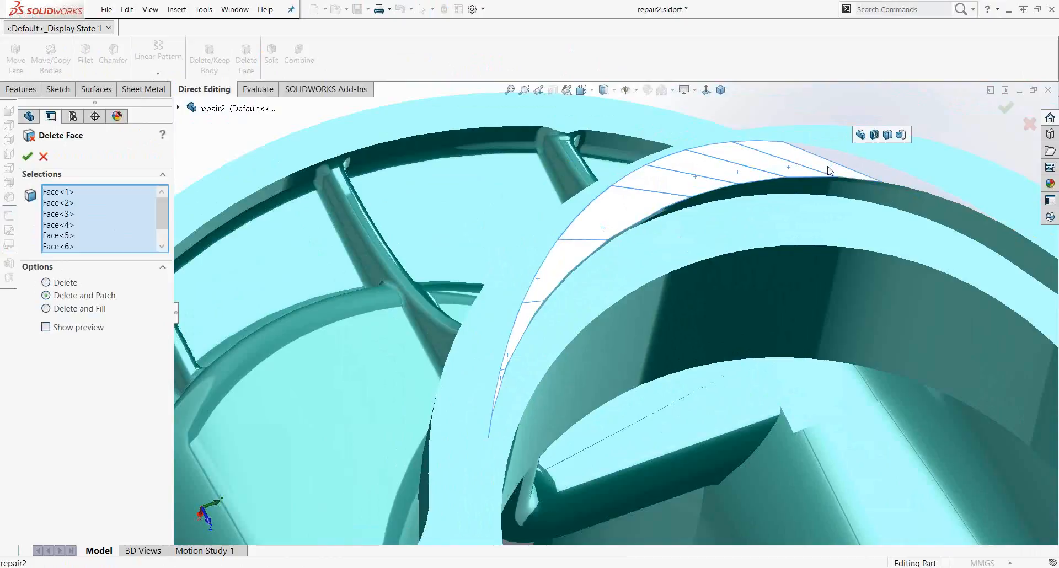
pyautogui.click(871, 172)
# Step: Select the remaining sliver faces further along the edge and try to apply the face deletion
pyautogui.scroll(-3, 939, 194)
pyautogui.click(828, 222)
pyautogui.scroll(-2, 872, 238)
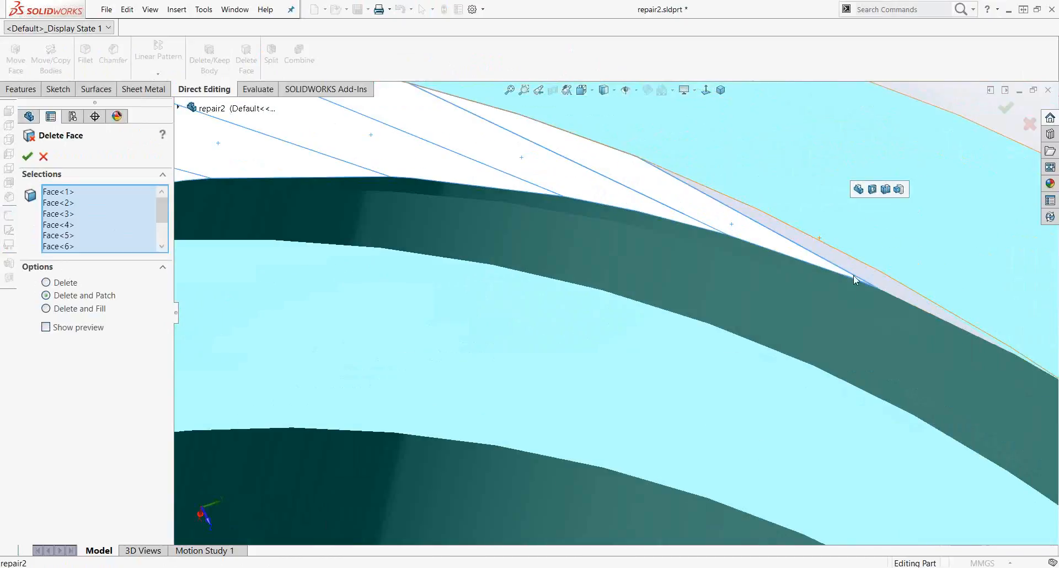
pyautogui.click(844, 266)
pyautogui.scroll(-2, 962, 329)
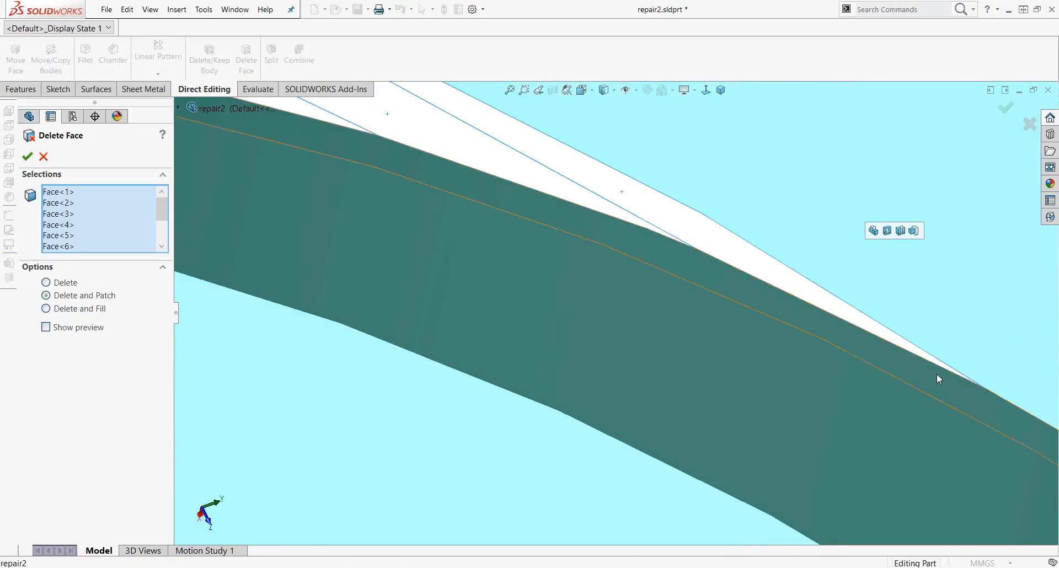
pyautogui.scroll(5, 936, 375)
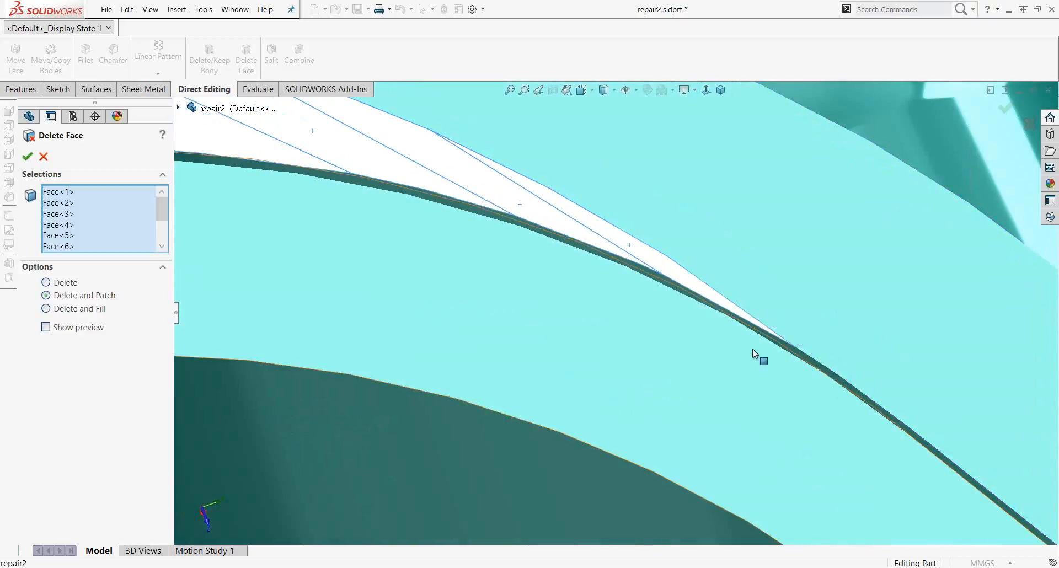
pyautogui.scroll(6, 416, 309)
pyautogui.scroll(-6, 543, 341)
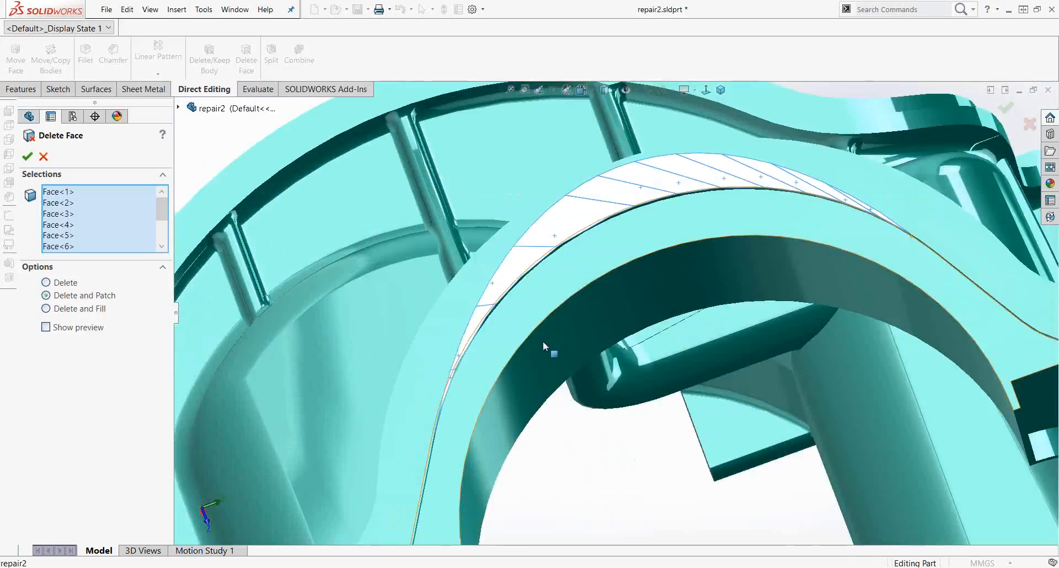
pyautogui.moveTo(329, 452); pyautogui.dragTo(770, 265, button='middle')
pyautogui.scroll(5, 766, 287)
pyautogui.scroll(-5, 717, 276)
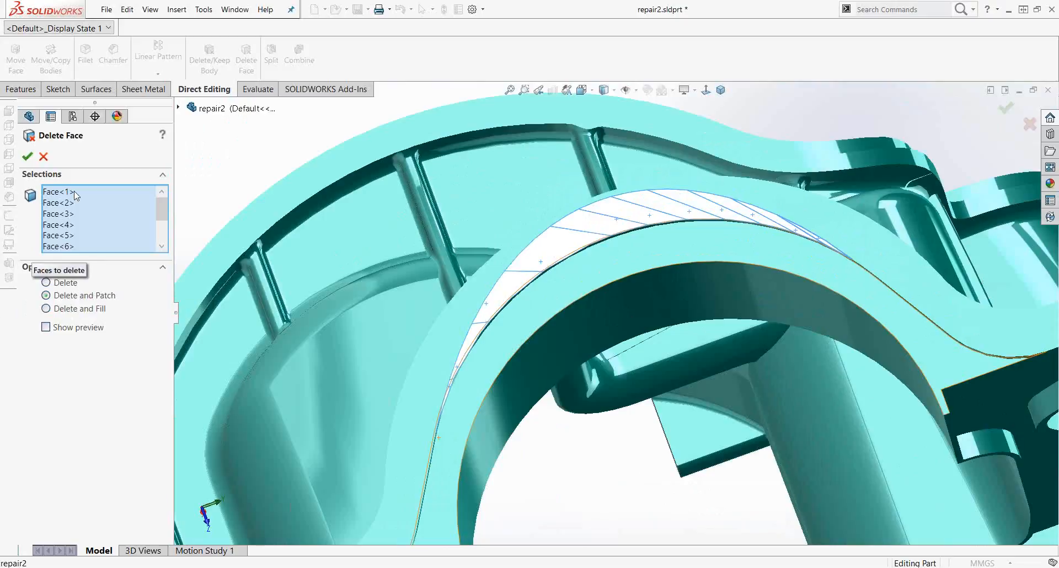
pyautogui.click(27, 156)
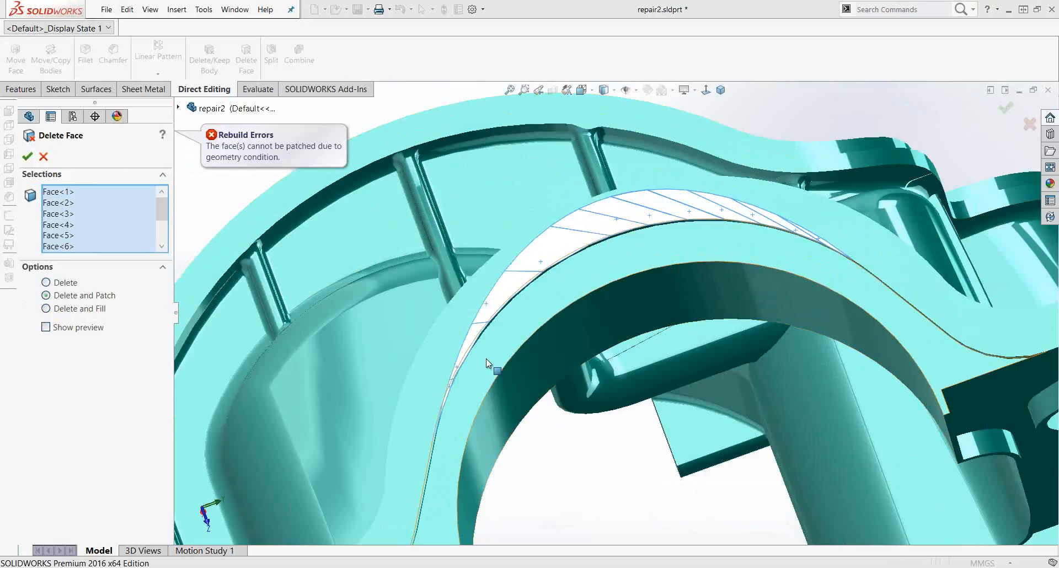
# Step: Add one more sliver face to the selection and apply Delete Face with Delete and Patch
pyautogui.scroll(-10, 480, 398)
pyautogui.moveTo(454, 410); pyautogui.dragTo(383, 374, button='middle')
pyautogui.scroll(4, 742, 197)
pyautogui.scroll(3, 772, 194)
pyautogui.scroll(-5, 789, 191)
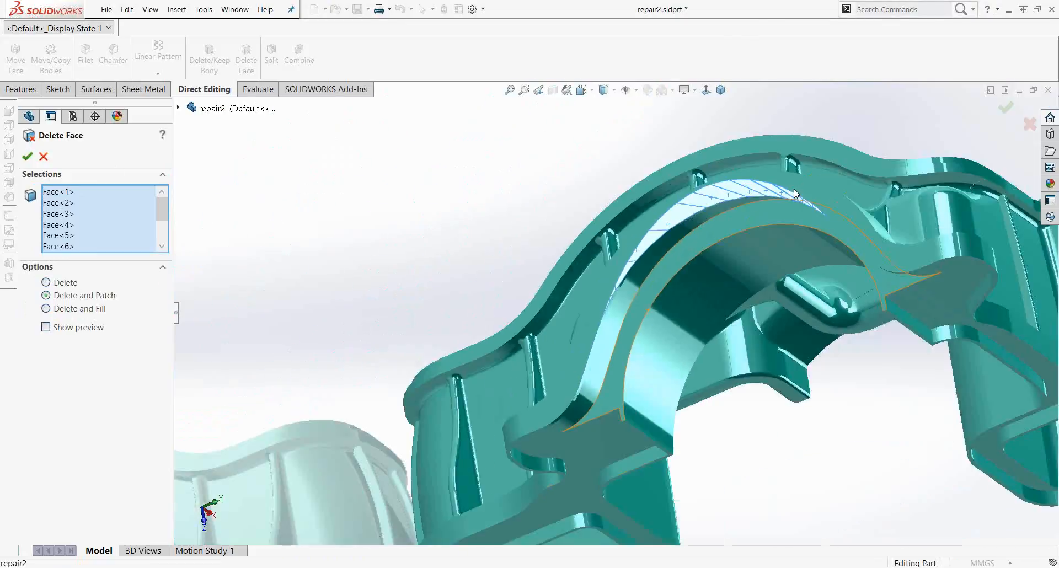
pyautogui.scroll(-8, 801, 253)
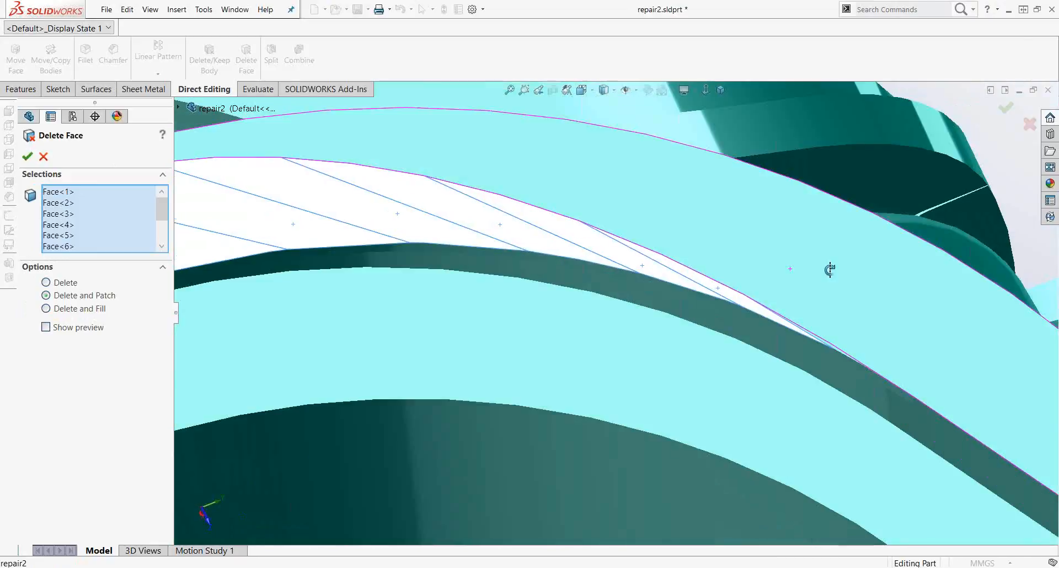
pyautogui.click(790, 353)
pyautogui.scroll(3, 783, 348)
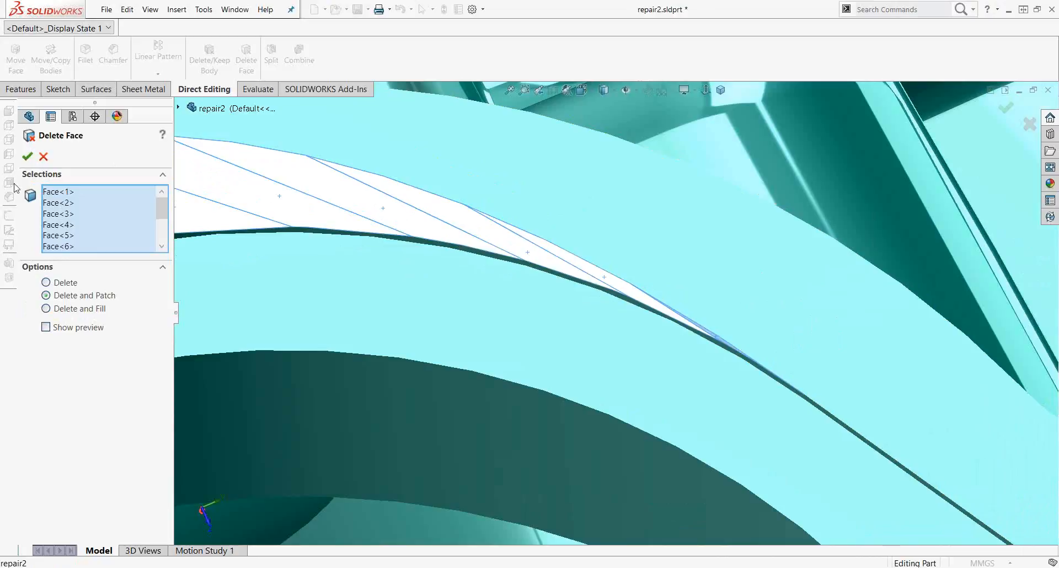
pyautogui.click(27, 158)
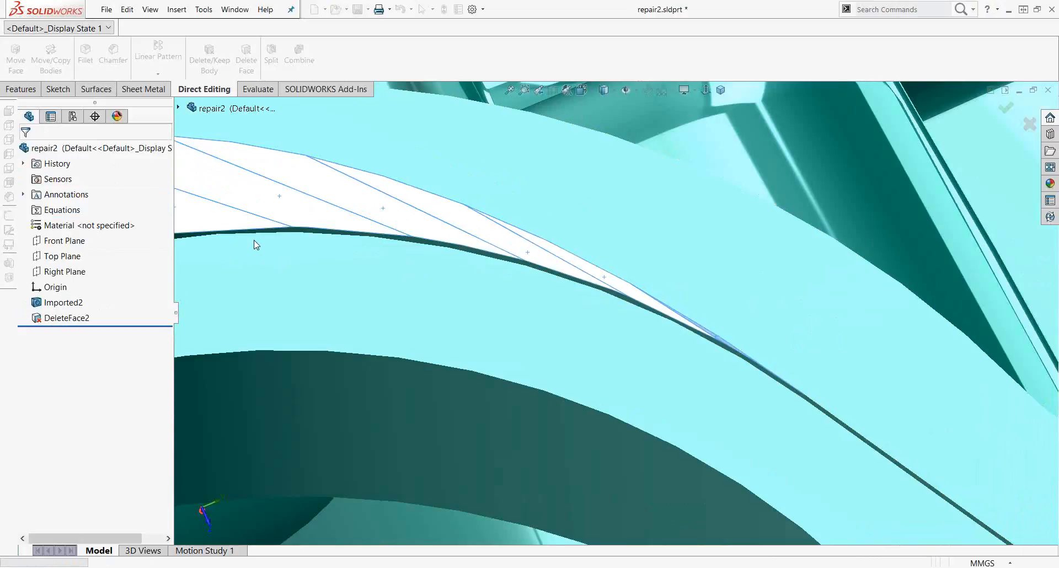
# Step: Examine the patched upper edge of the curved wall from several angles
pyautogui.moveTo(255, 244); pyautogui.dragTo(407, 357, button='middle')
pyautogui.scroll(-3, 457, 384)
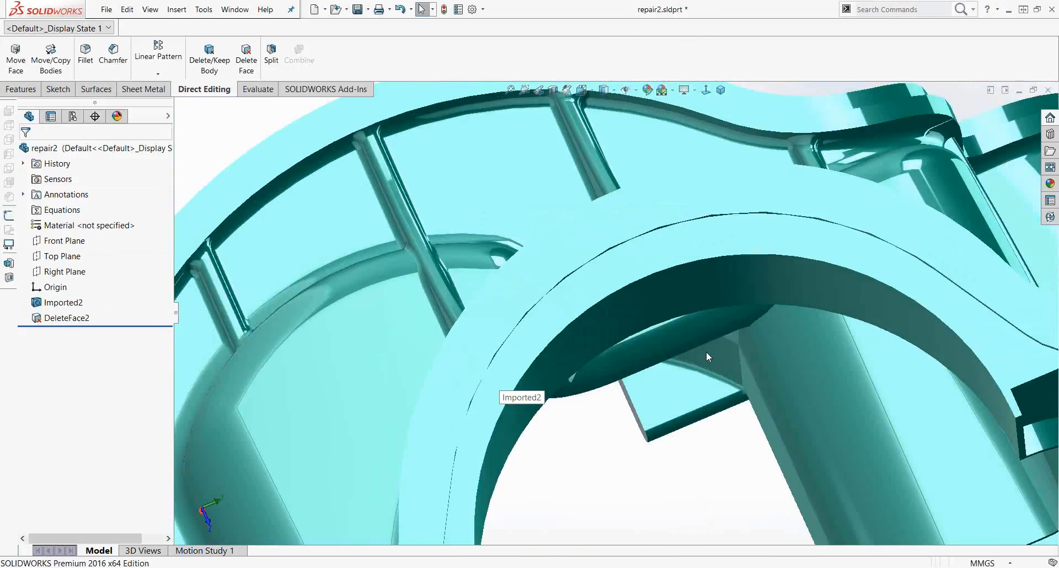
pyautogui.scroll(3, 708, 352)
pyautogui.scroll(-3, 719, 373)
pyautogui.middleClick(645, 359)
pyautogui.moveTo(646, 360); pyautogui.dragTo(647, 328, button='middle')
pyautogui.scroll(6, 640, 334)
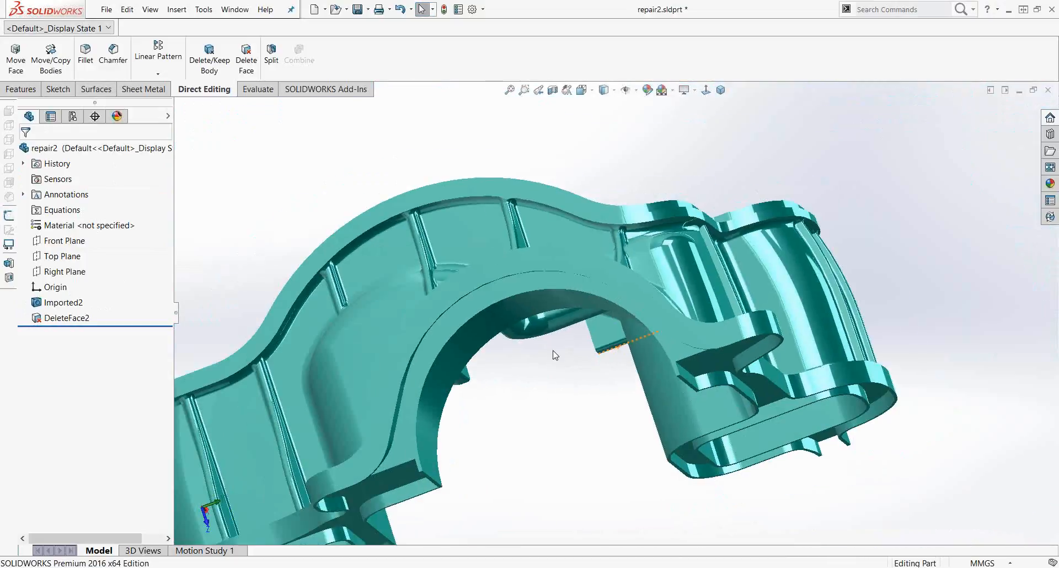
pyautogui.moveTo(554, 351); pyautogui.dragTo(588, 310, button='middle')
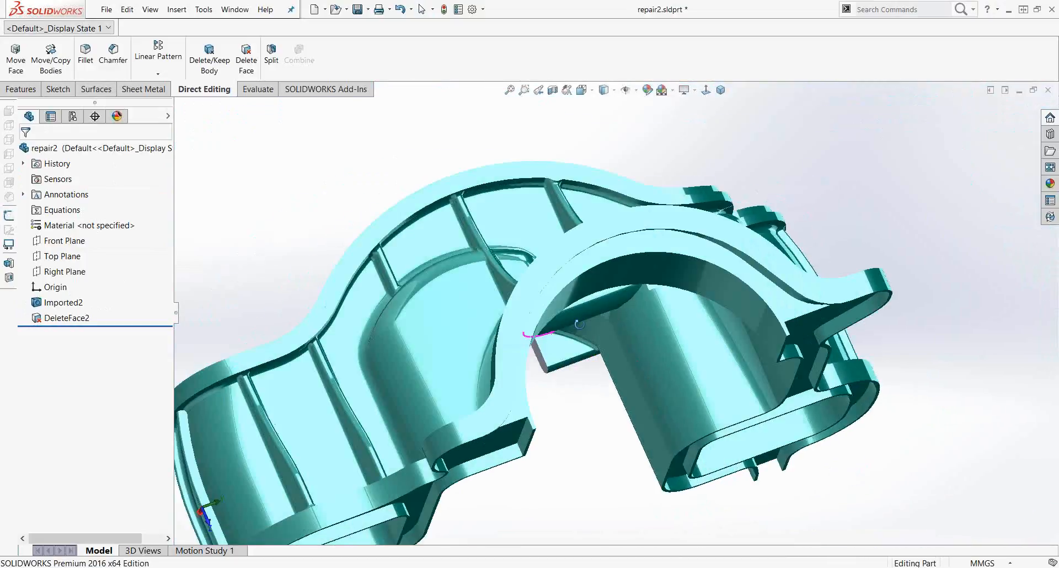
pyautogui.scroll(-2, 604, 265)
pyautogui.click(586, 191)
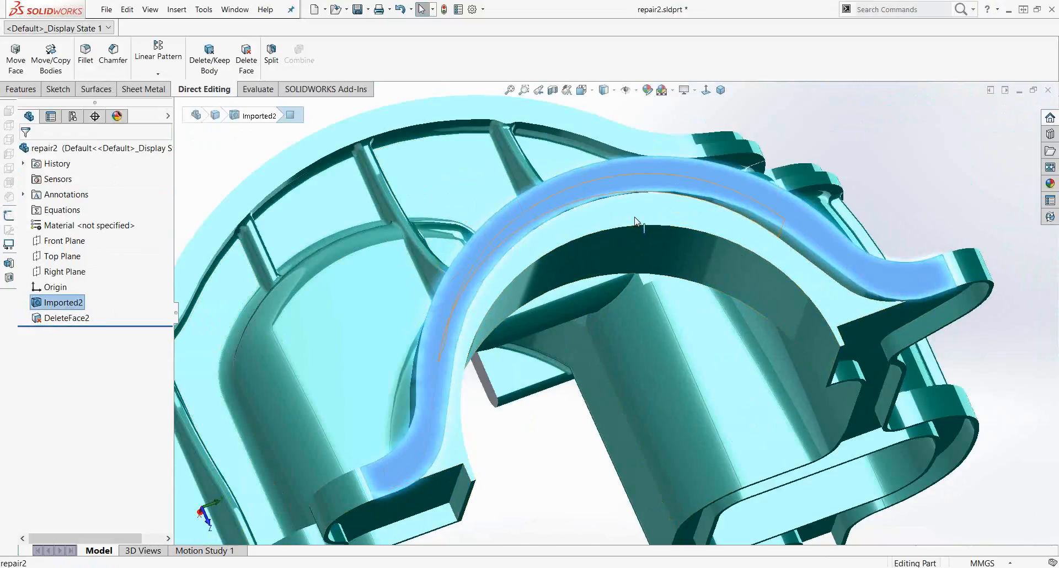
pyautogui.press('Escape')
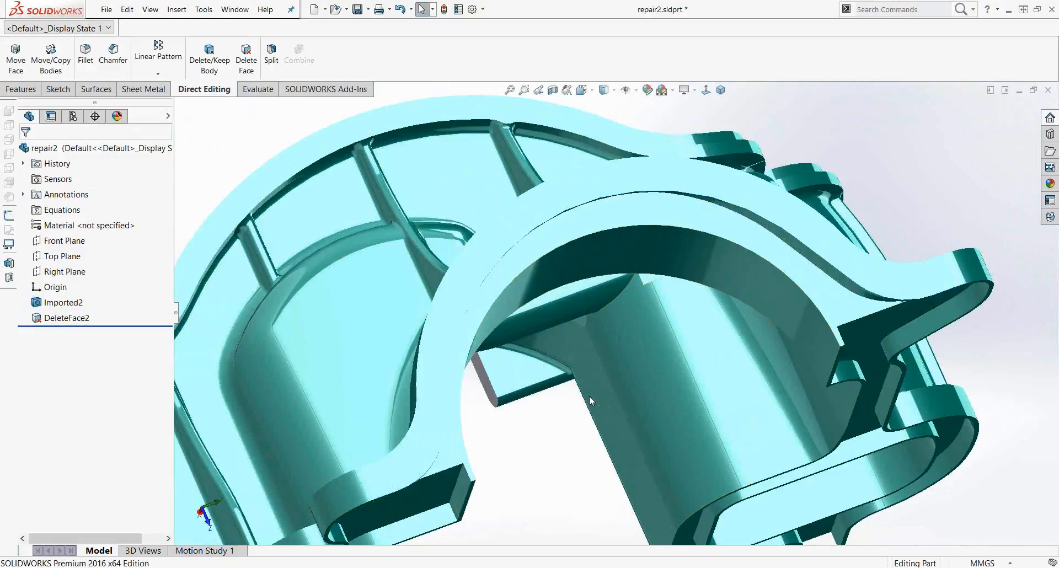
pyautogui.moveTo(595, 328); pyautogui.dragTo(576, 315, button='middle')
pyautogui.scroll(5, 575, 314)
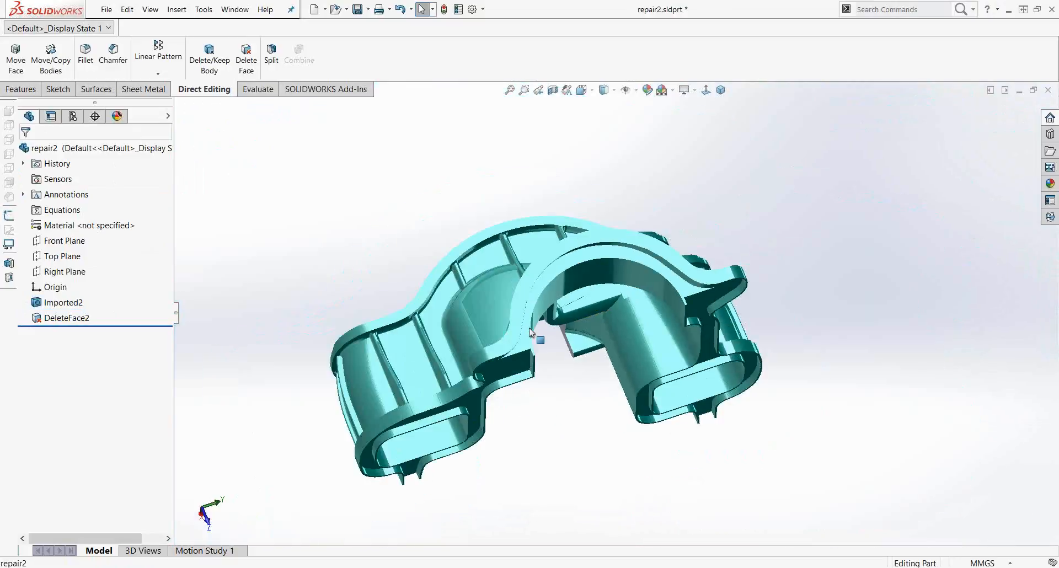
pyautogui.scroll(-1, 527, 333)
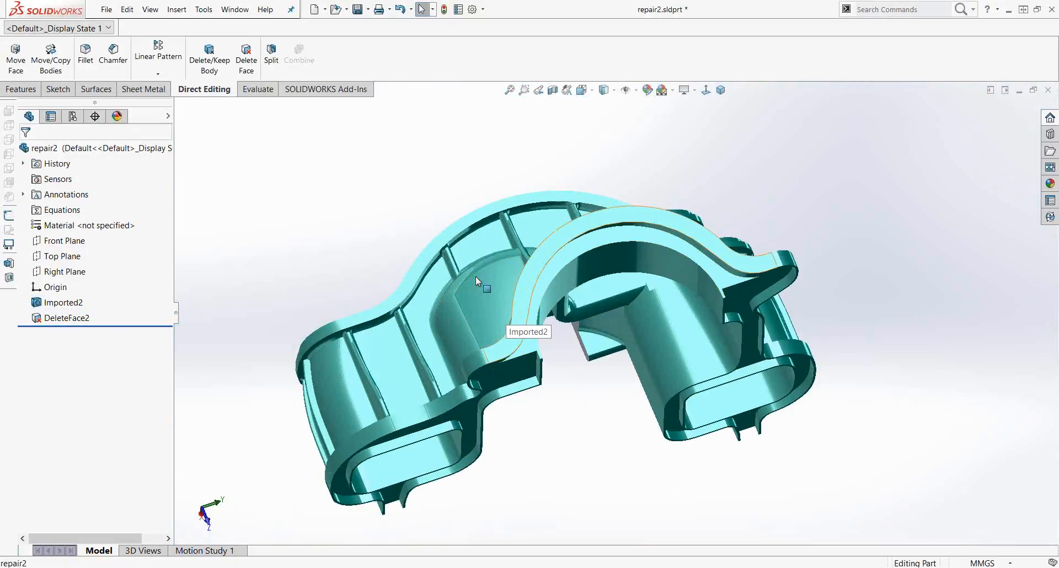
pyautogui.scroll(-2, 348, 266)
pyautogui.scroll(-1, 382, 300)
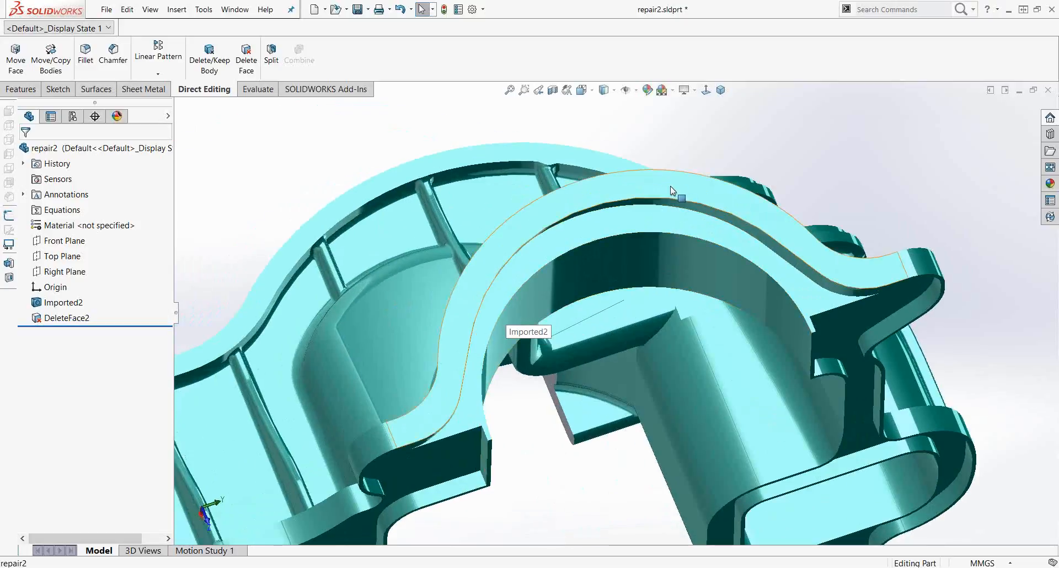
pyautogui.click(831, 267)
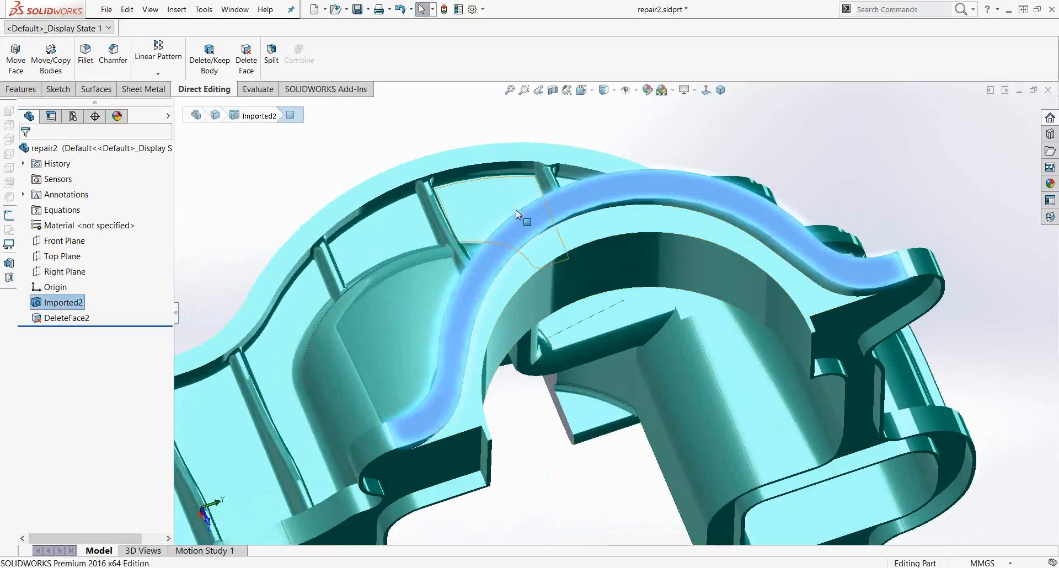
pyautogui.click(295, 184)
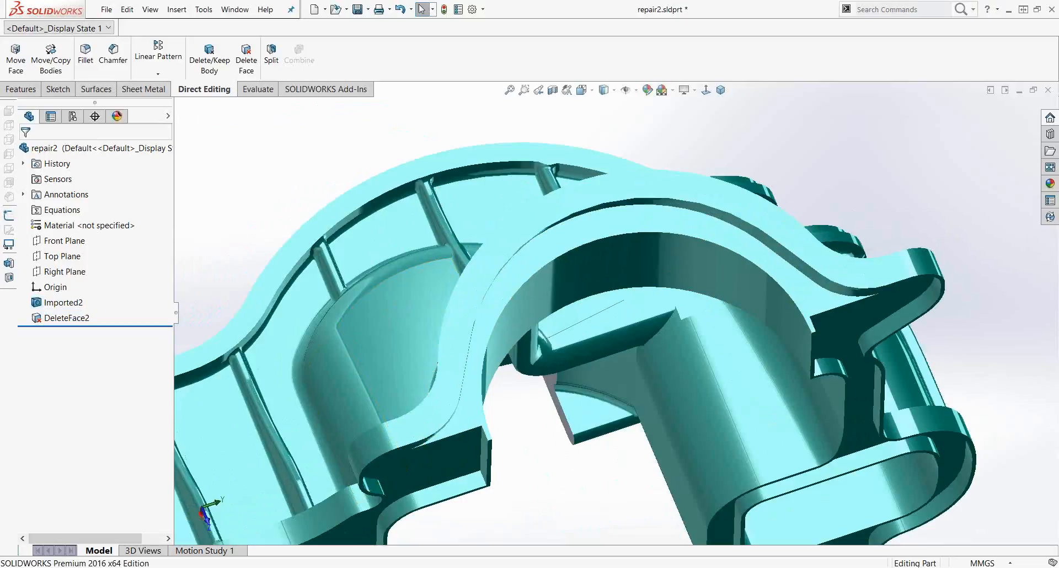
pyautogui.hotkey('alt', 'Tab')
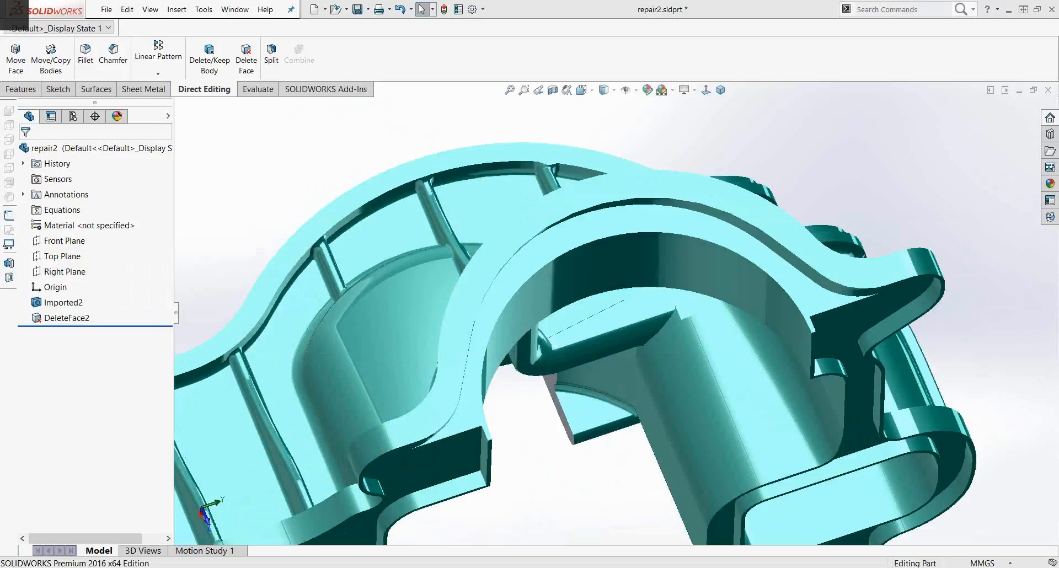
pyautogui.press('Right')
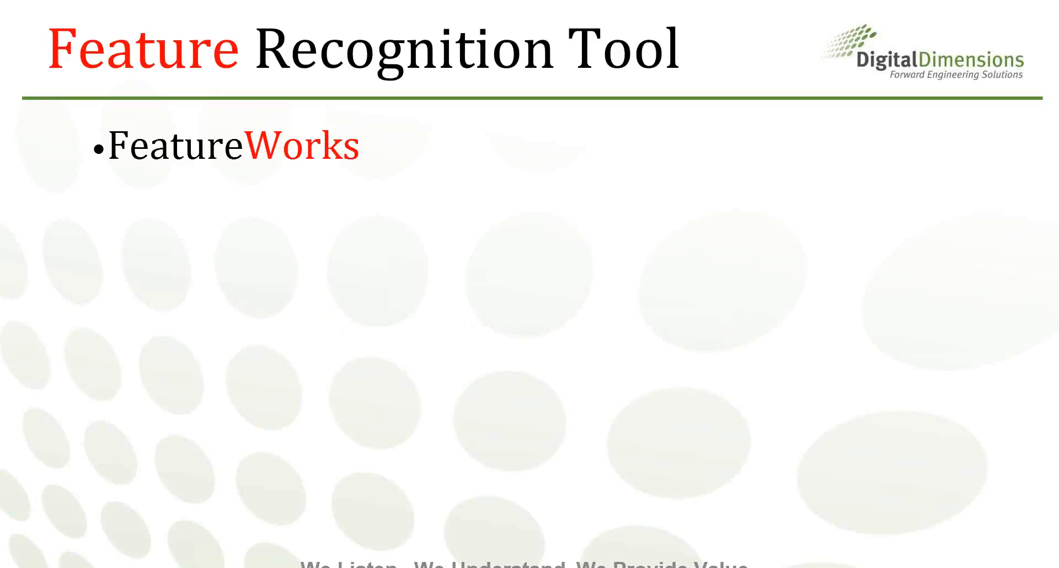
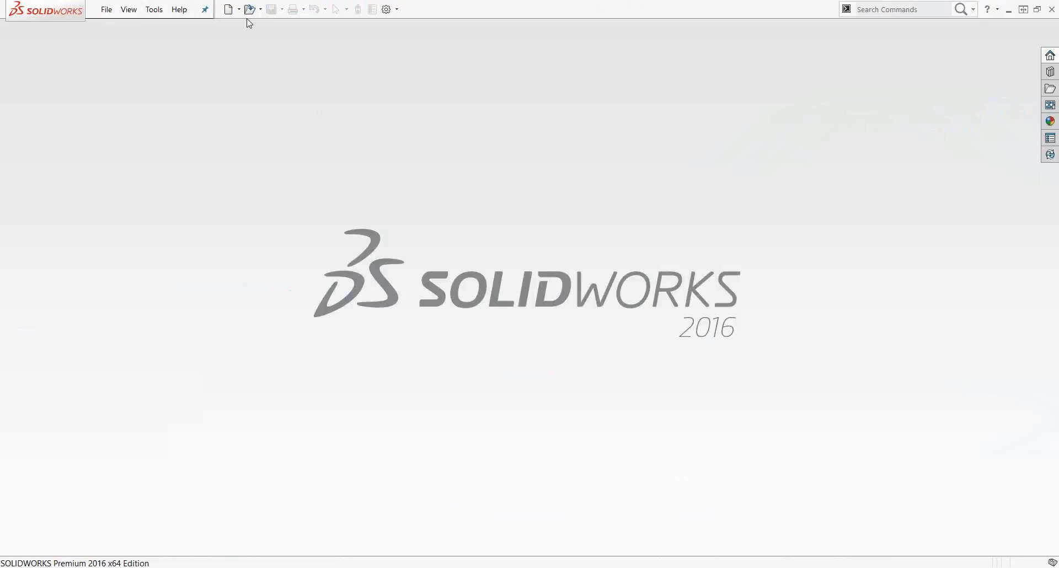
# Step: Open the knob.stp file from the Working with other CAD files folder
pyautogui.click(250, 10)
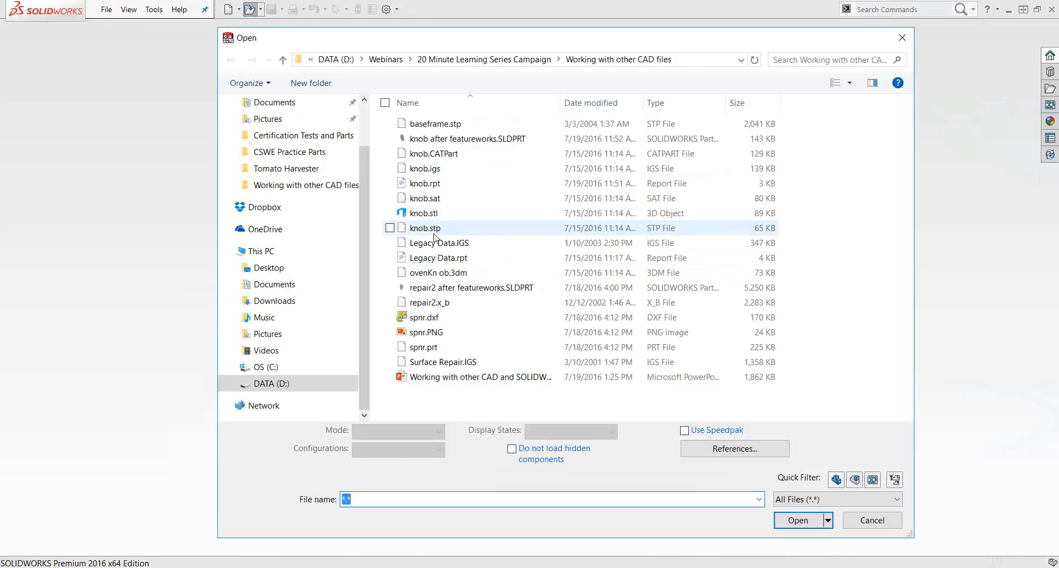
pyautogui.click(435, 229)
pyautogui.click(802, 524)
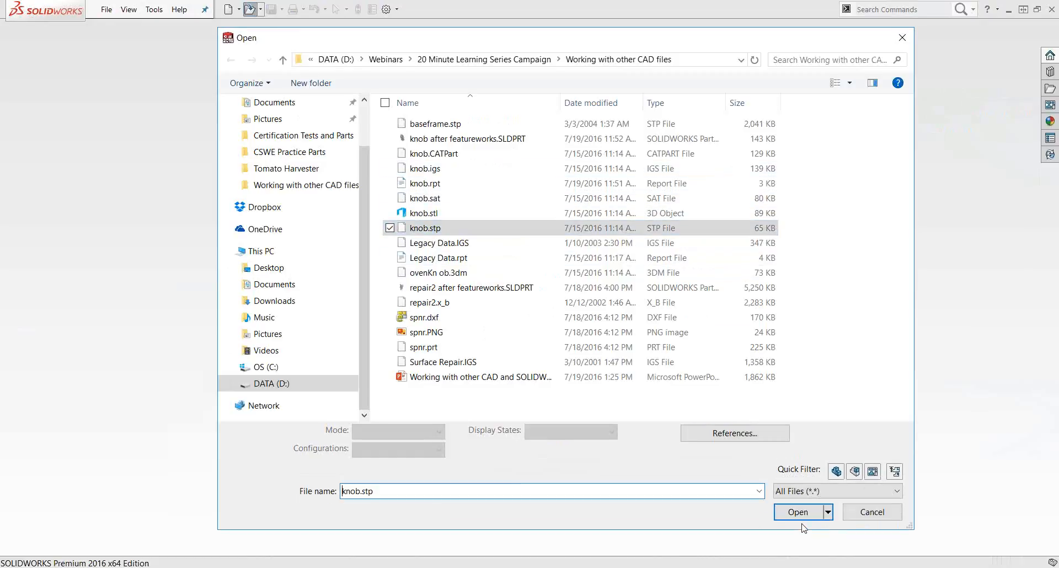
pyautogui.click(804, 514)
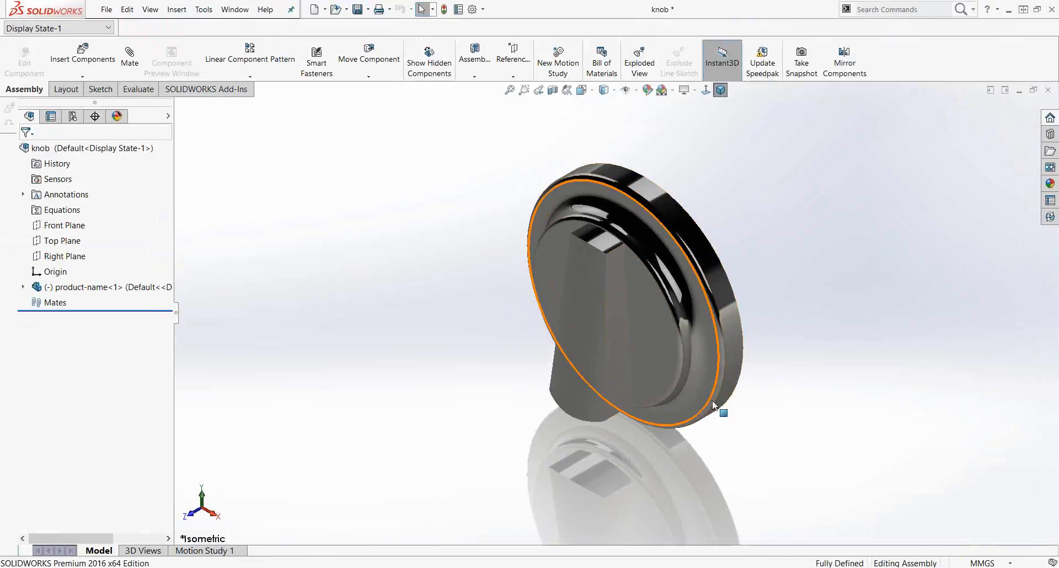
# Step: Examine the imported knob and expand the product-name component to inspect its Imported1 body
pyautogui.moveTo(712, 401); pyautogui.dragTo(739, 343, button='middle')
pyautogui.scroll(-2, 764, 319)
pyautogui.scroll(2, 393, 390)
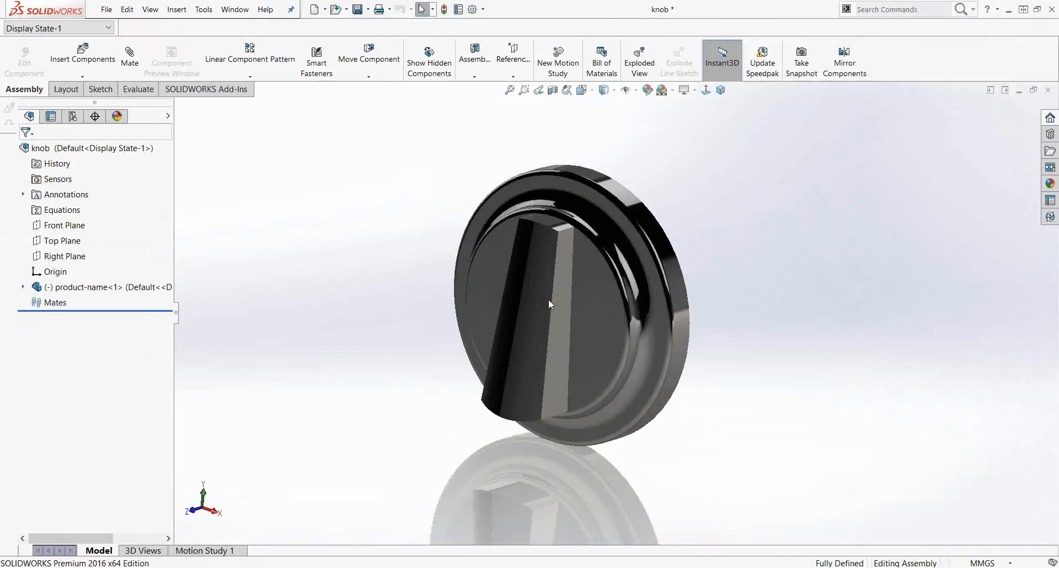
pyautogui.scroll(-1, 549, 299)
pyautogui.moveTo(406, 367); pyautogui.dragTo(418, 350, button='middle')
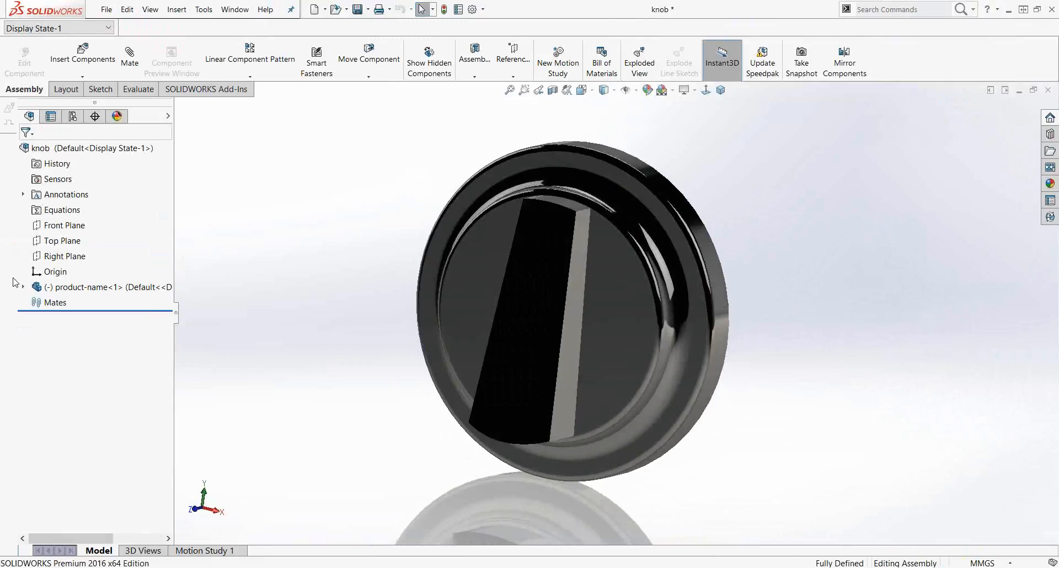
pyautogui.click(22, 286)
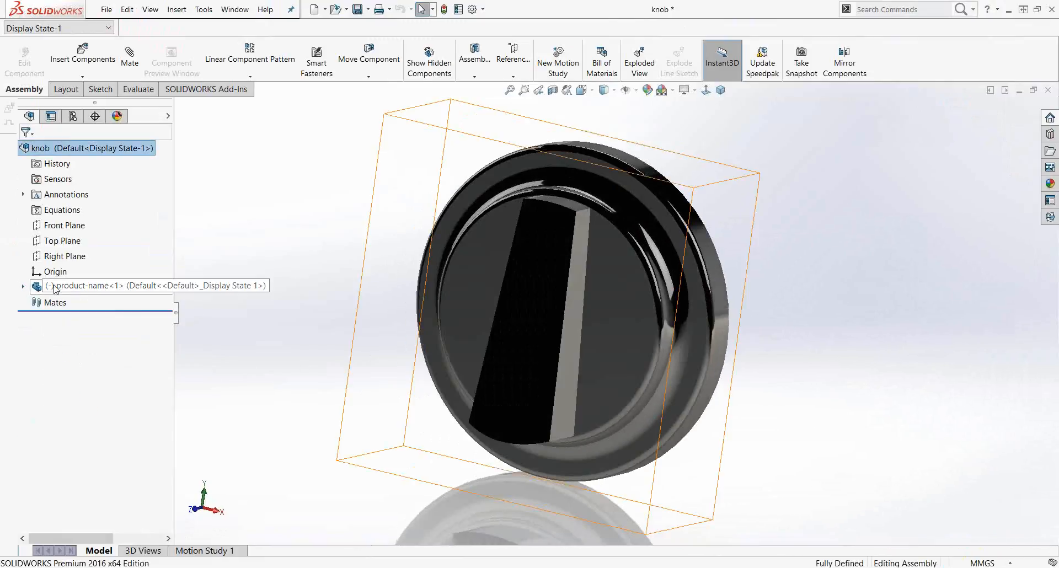
pyautogui.click(75, 410)
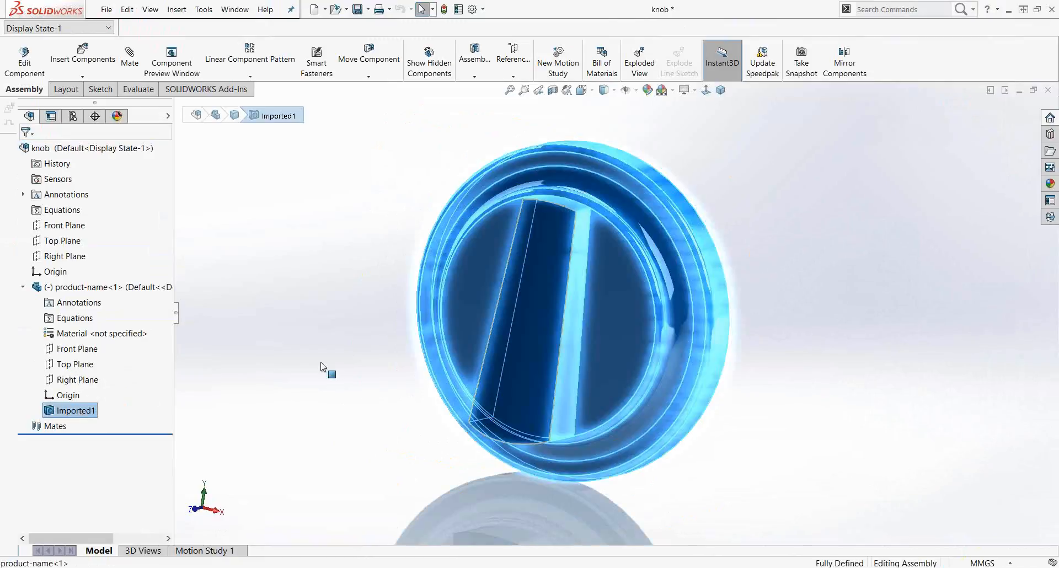
pyautogui.moveTo(321, 366); pyautogui.dragTo(807, 362, button='middle')
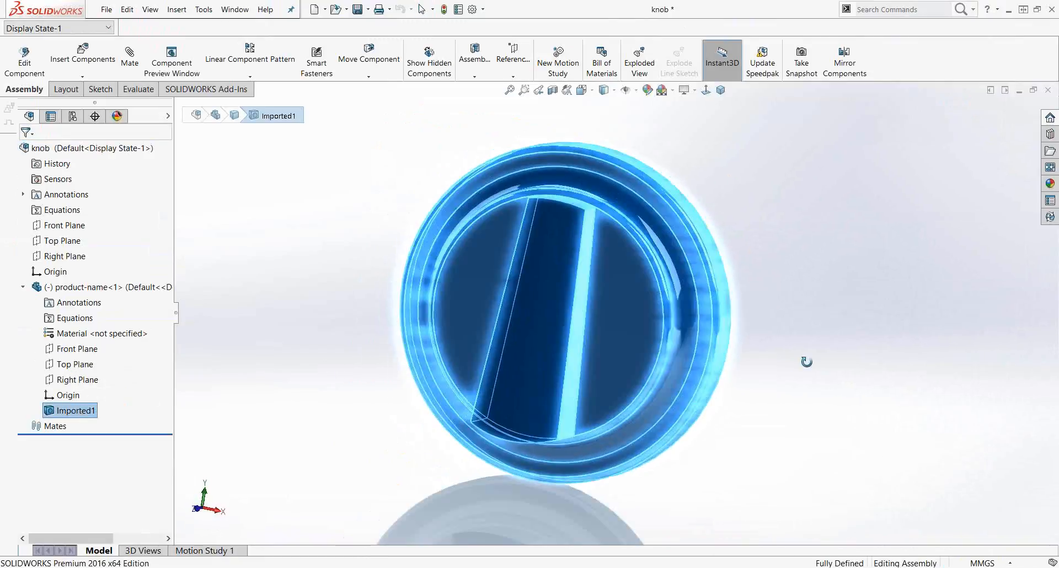
pyautogui.click(257, 313)
pyautogui.click(23, 285)
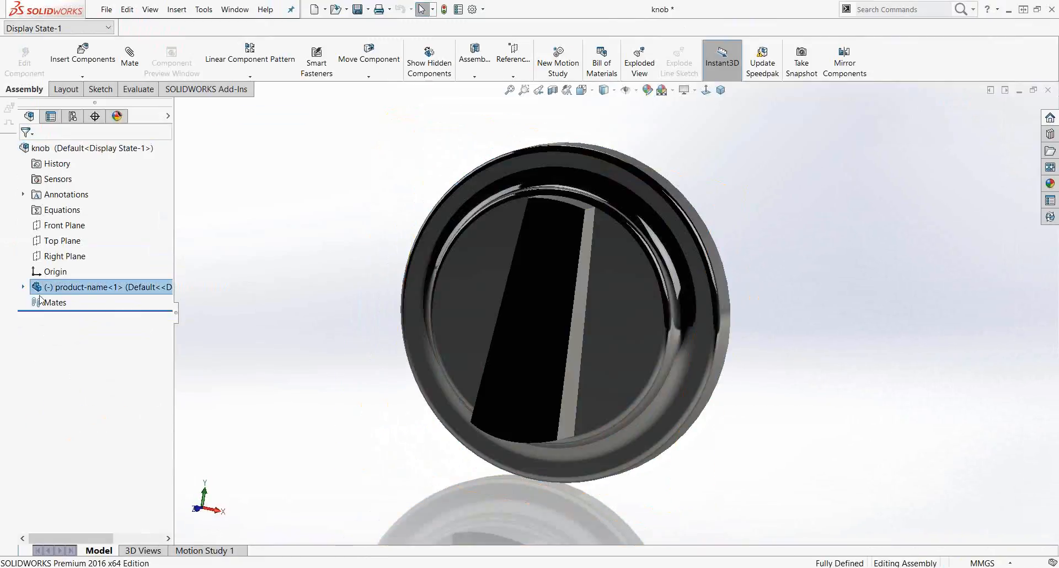
# Step: Inspect the context menu options of the product-name component and its Imported1 feature
pyautogui.rightClick(79, 292)
pyautogui.click(244, 403)
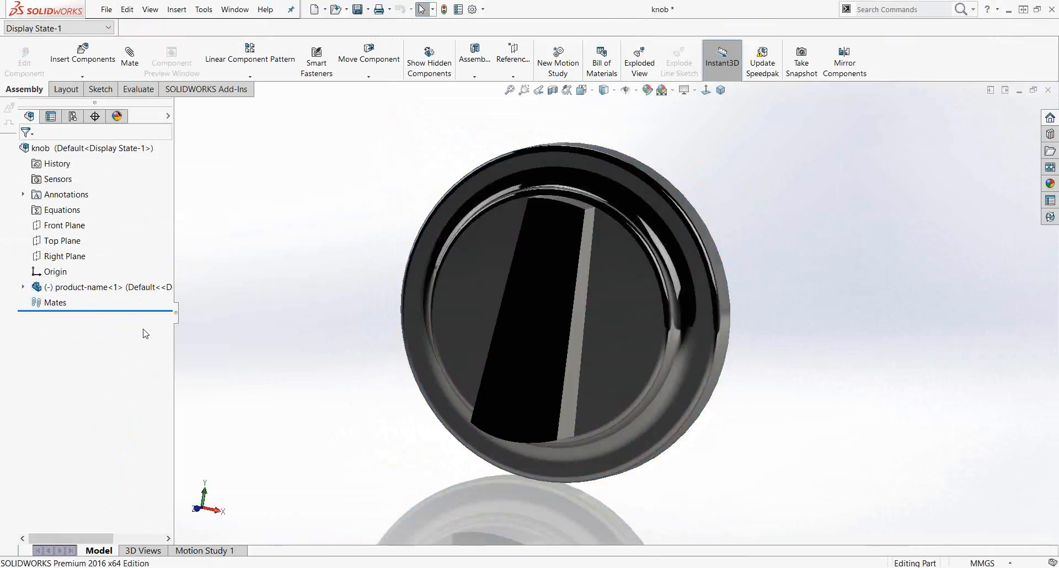
pyautogui.rightClick(101, 292)
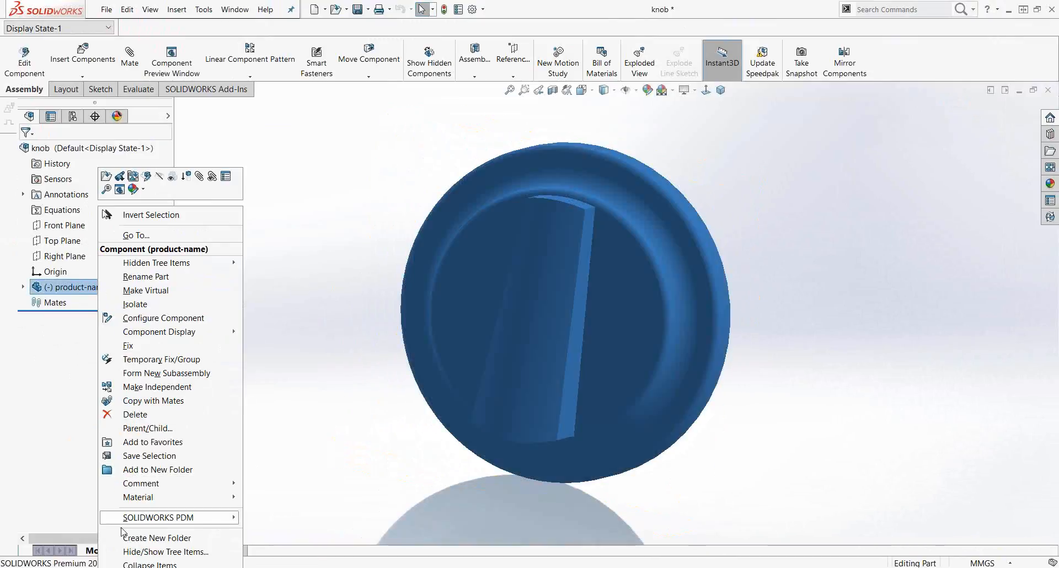
pyautogui.click(23, 287)
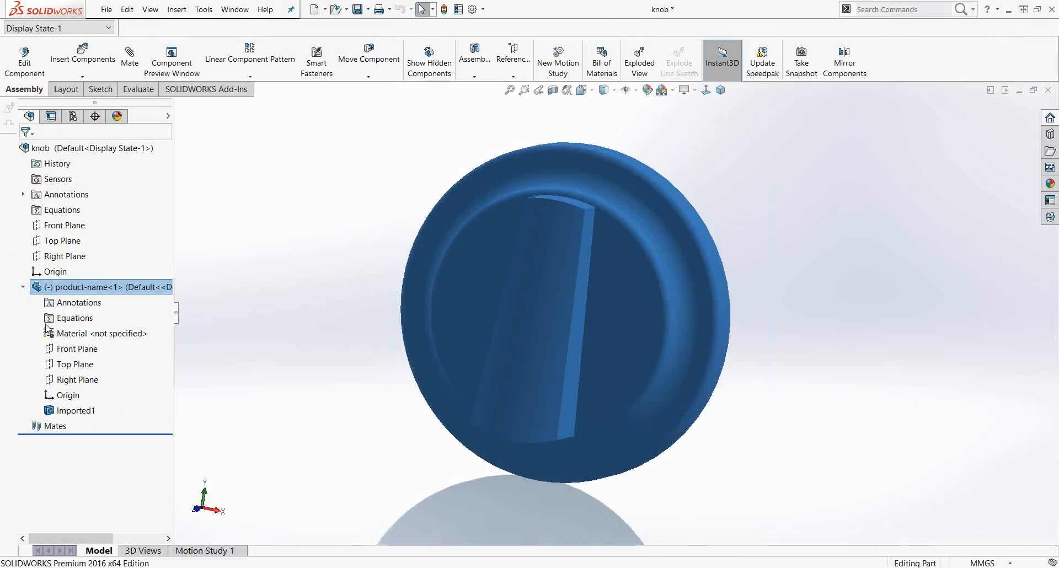
pyautogui.rightClick(83, 411)
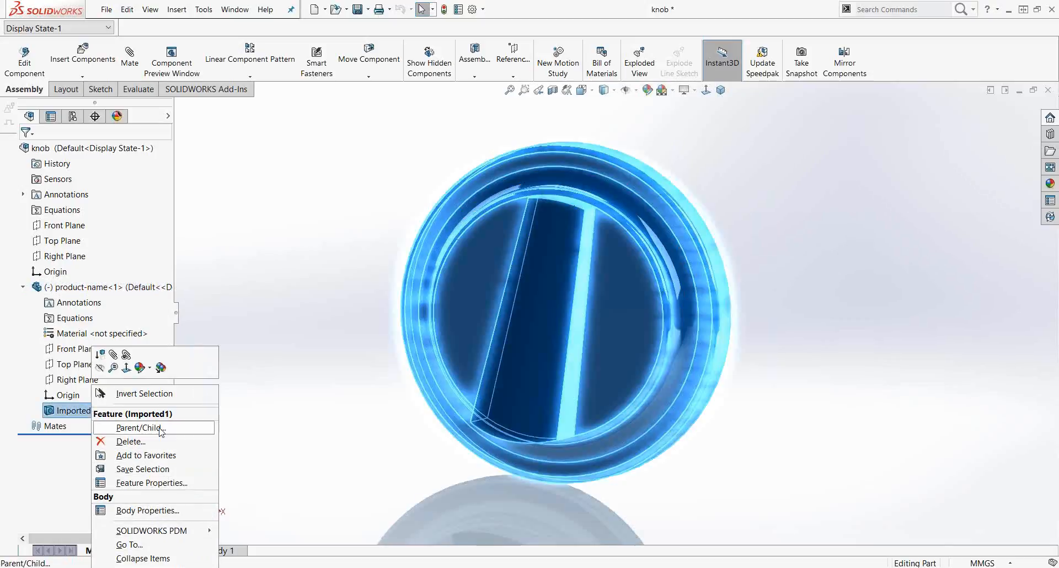
pyautogui.press('Escape')
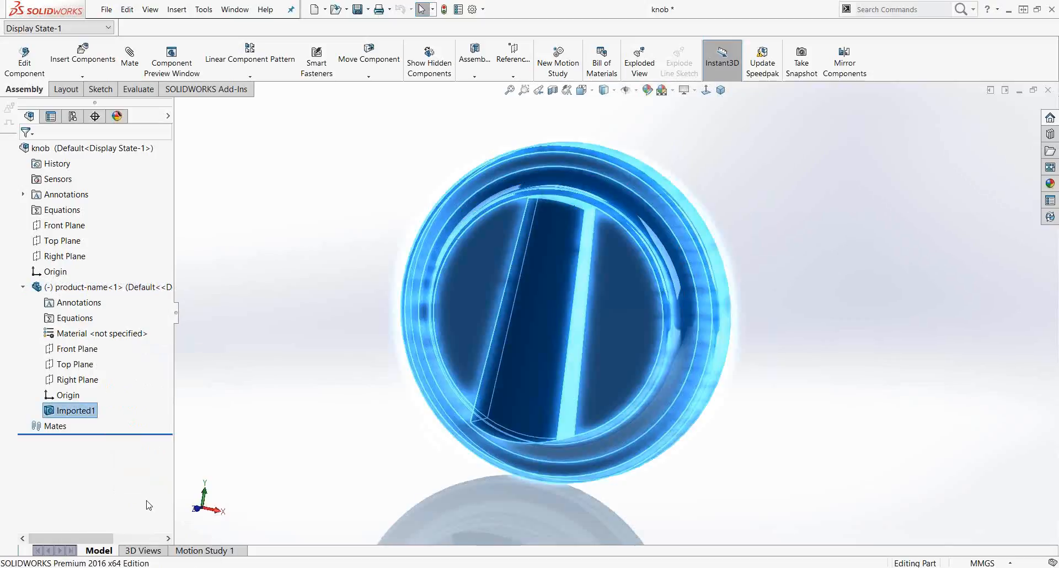
pyautogui.rightClick(93, 411)
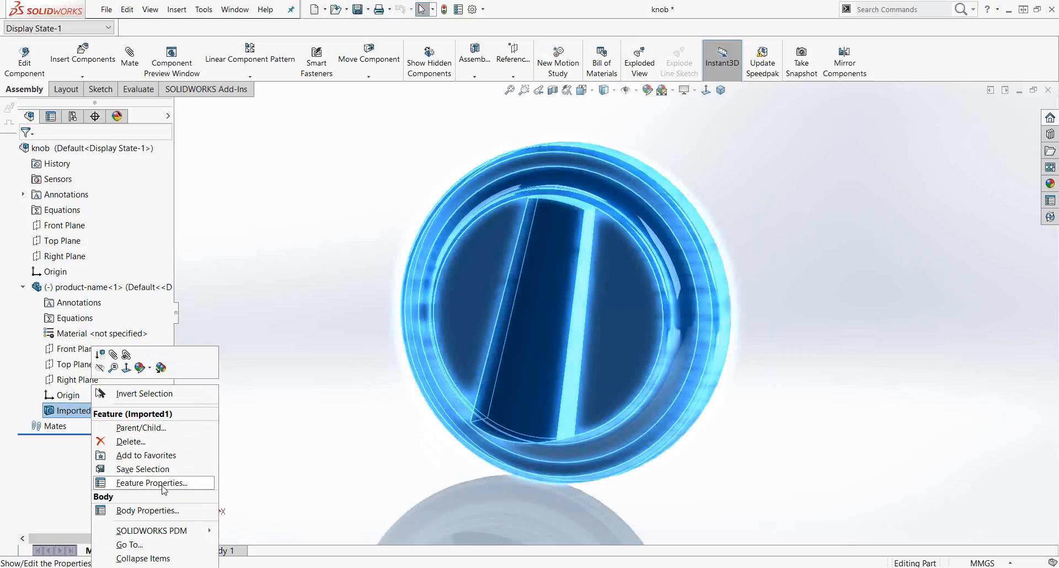
pyautogui.click(304, 367)
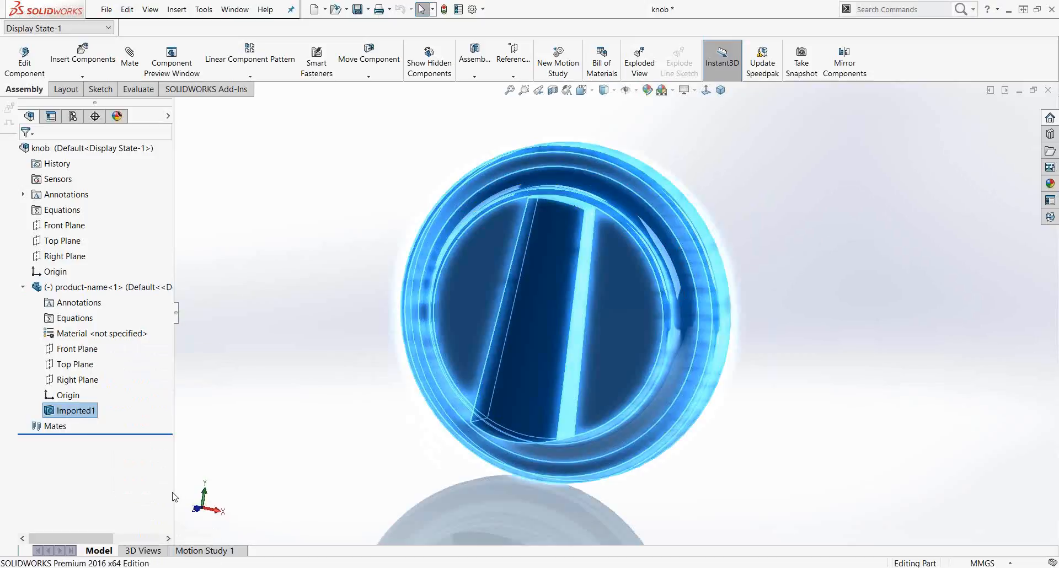
pyautogui.click(304, 367)
# Step: Search the commands for feature
pyautogui.click(135, 89)
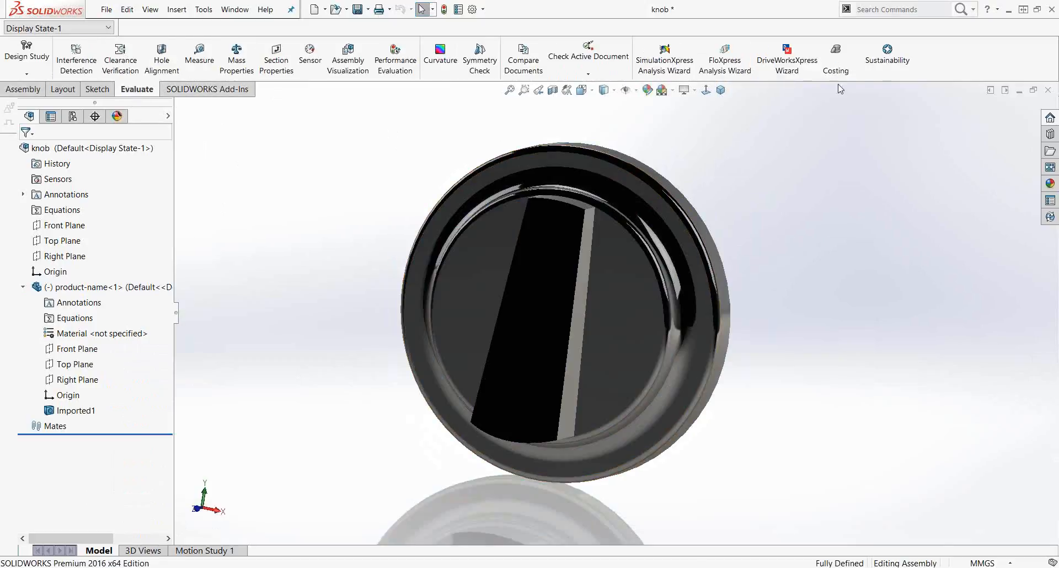
pyautogui.click(897, 10)
pyautogui.write('feature')
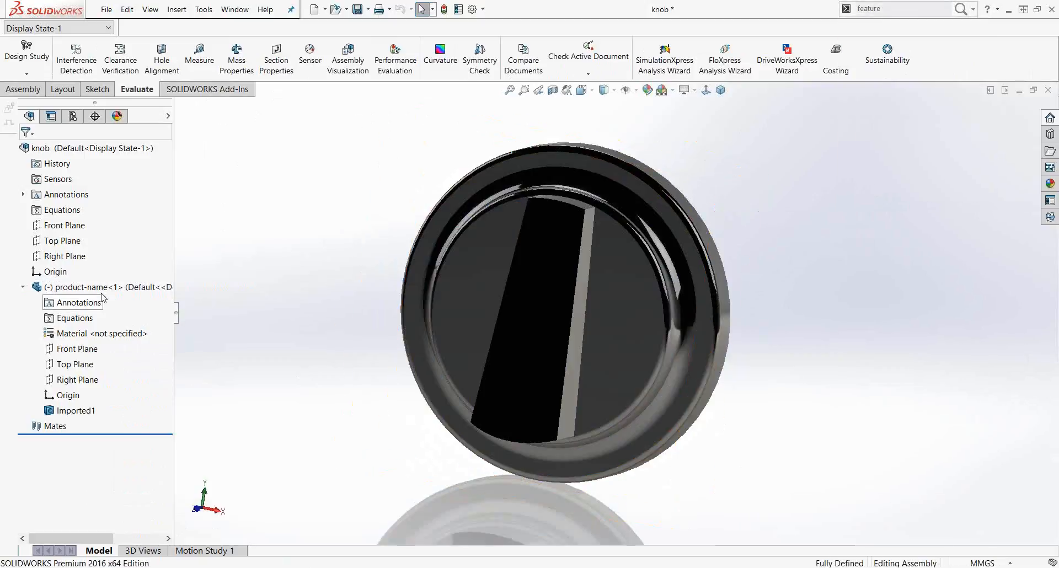
# Step: Browse the full list of options in the product-name component's context menu
pyautogui.rightClick(82, 287)
pyautogui.click(154, 442)
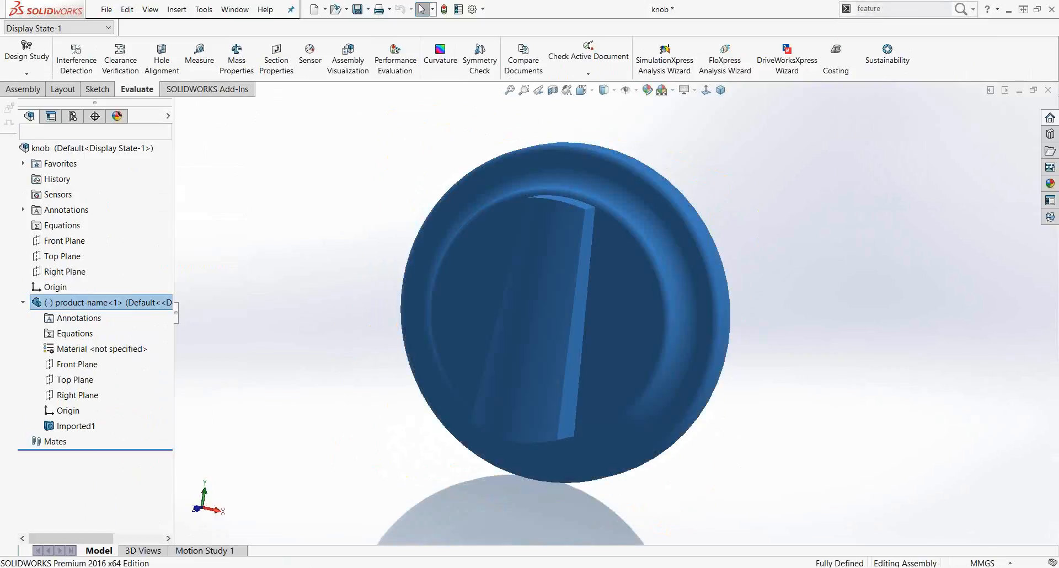
pyautogui.rightClick(87, 308)
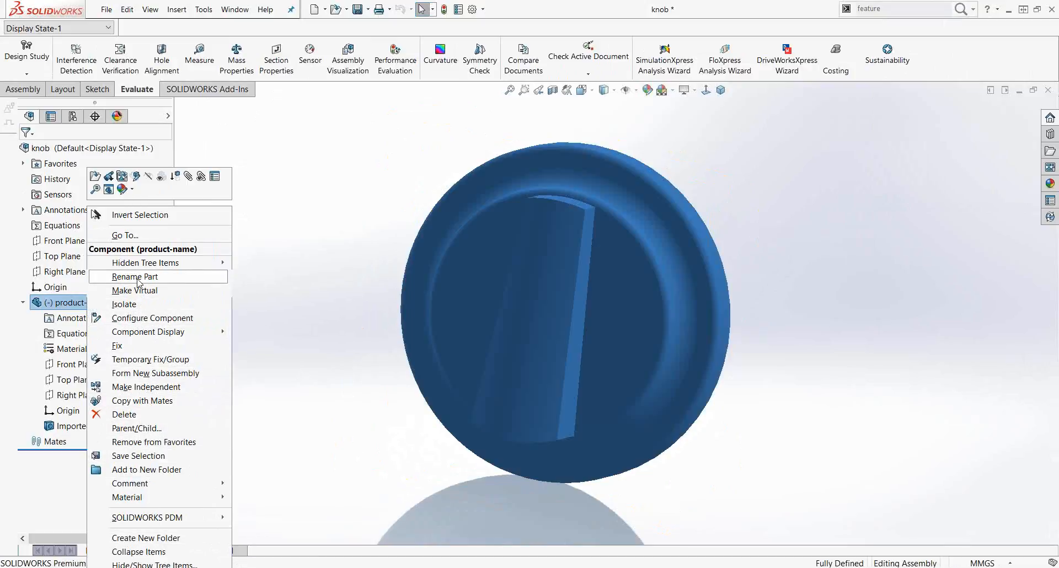
pyautogui.click(156, 567)
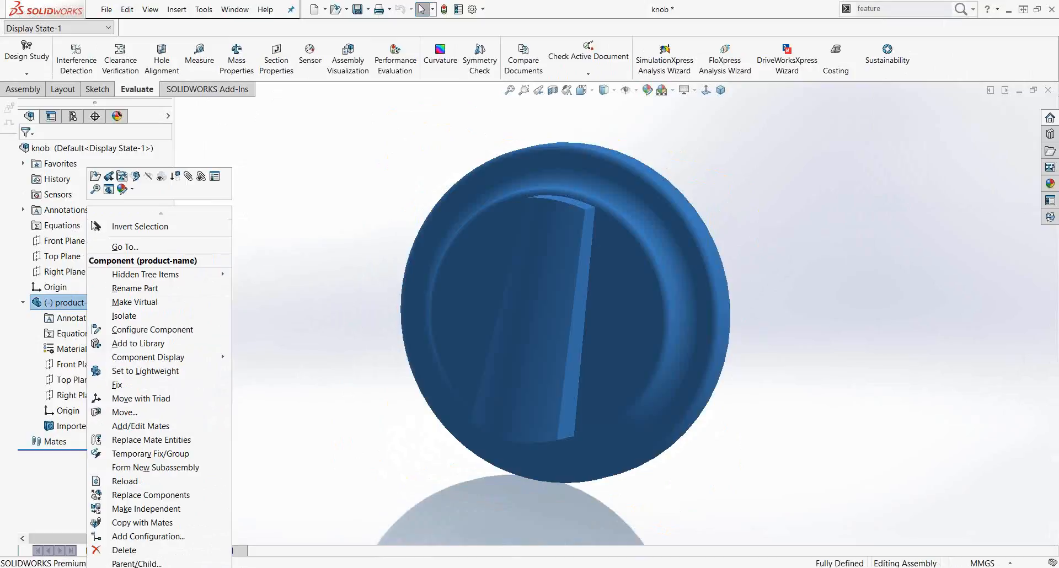
pyautogui.click(145, 567)
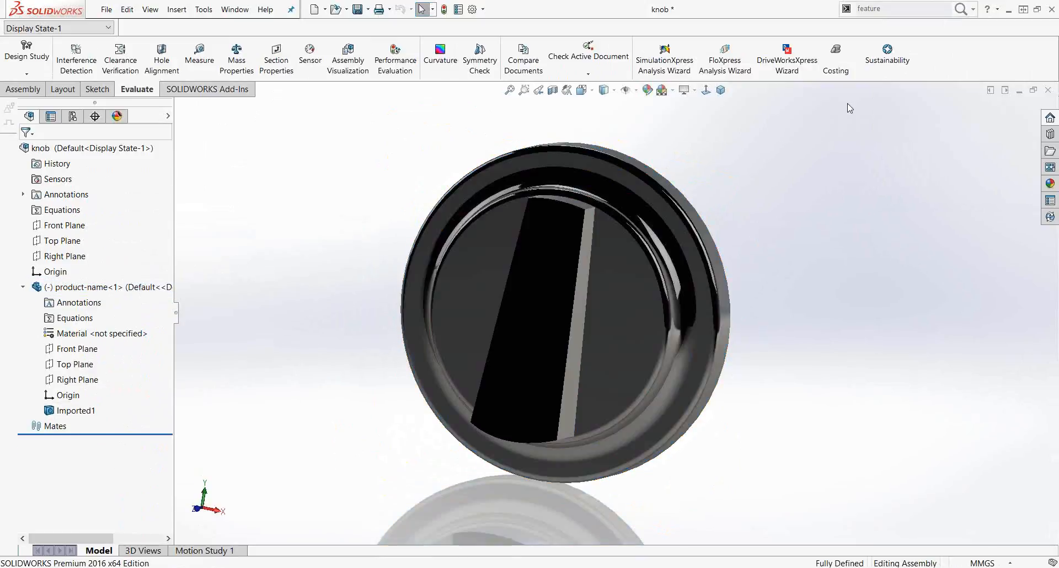
# Step: Close the knob assembly without saving, then reopen knob.stp
pyautogui.click(1048, 90)
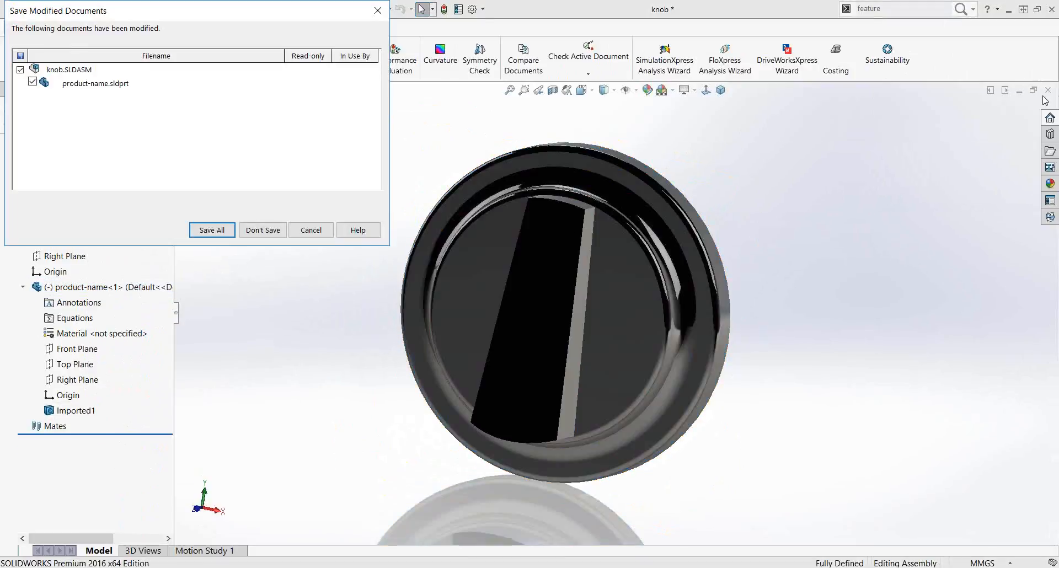
pyautogui.click(264, 230)
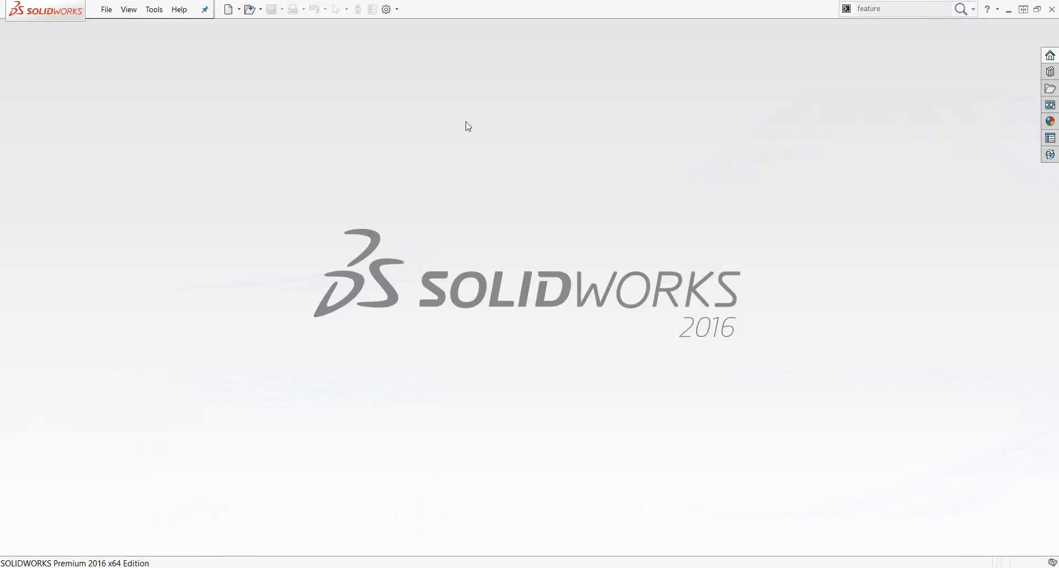
pyautogui.click(259, 12)
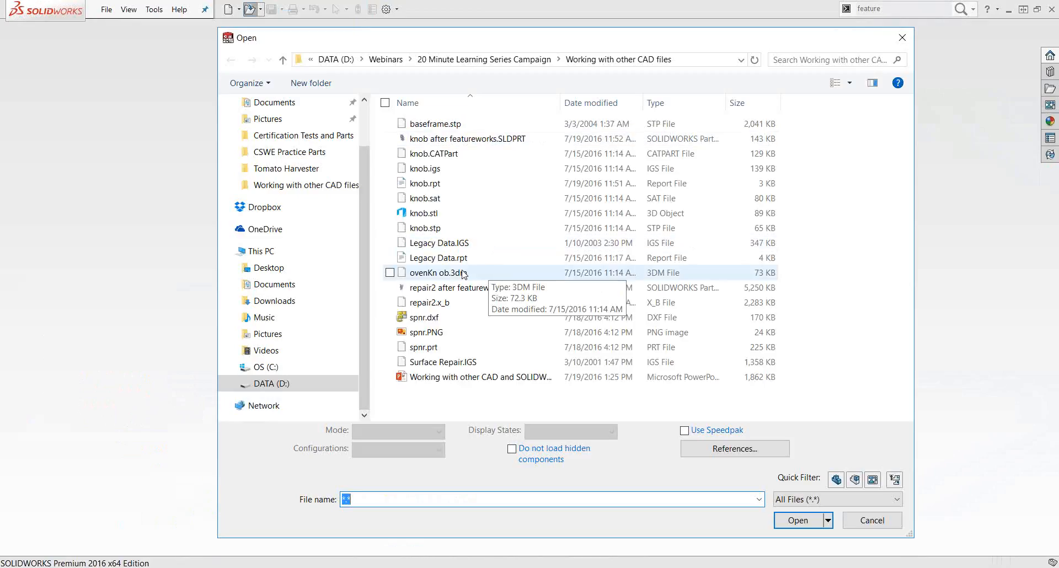
pyautogui.click(436, 199)
pyautogui.click(440, 228)
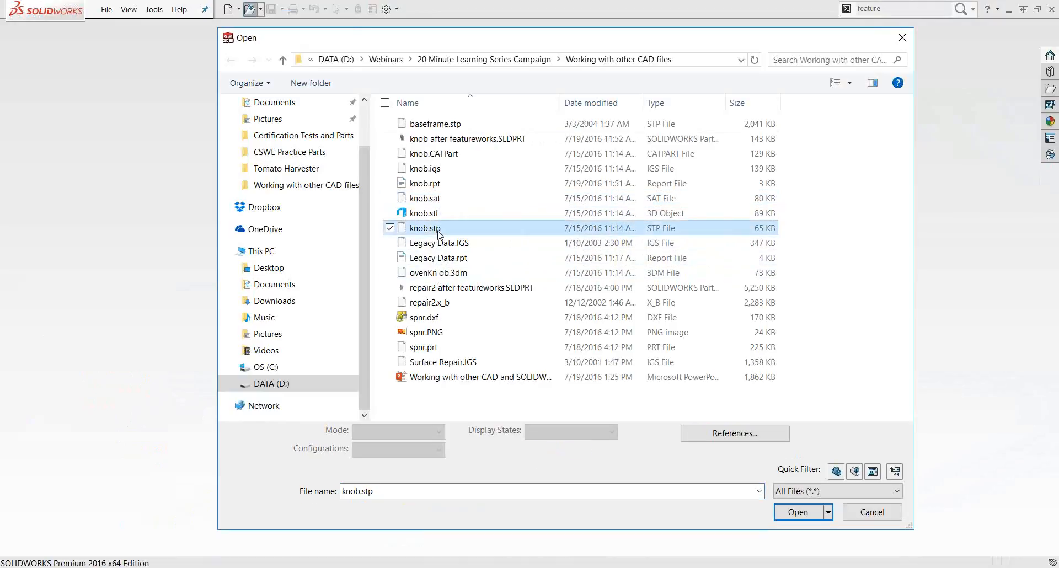
pyautogui.click(790, 520)
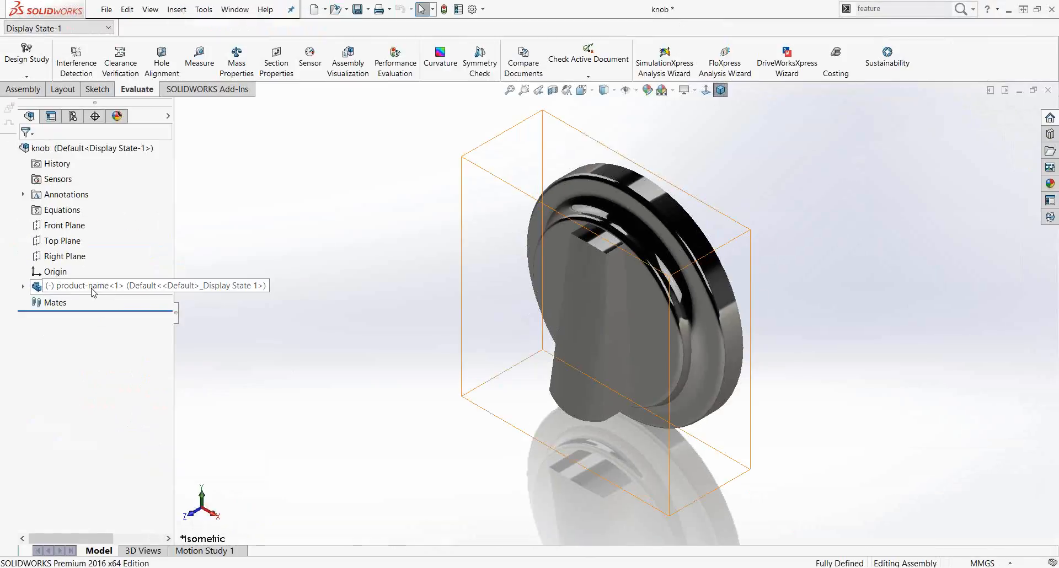
# Step: Browse the context menus of the reopened product-name component and its Imported1 feature
pyautogui.rightClick(89, 291)
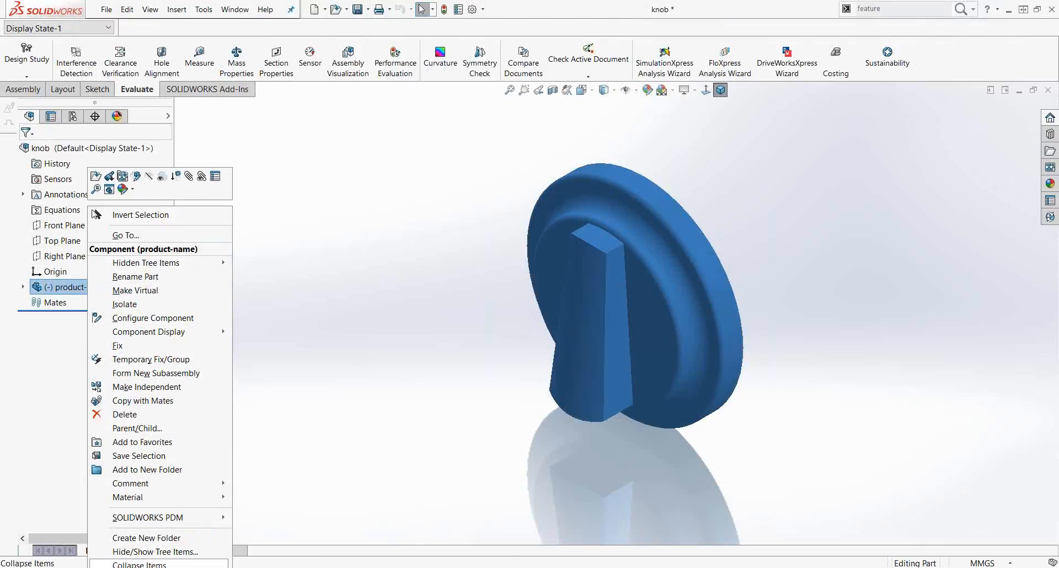
pyautogui.click(149, 567)
pyautogui.moveTo(160, 567)
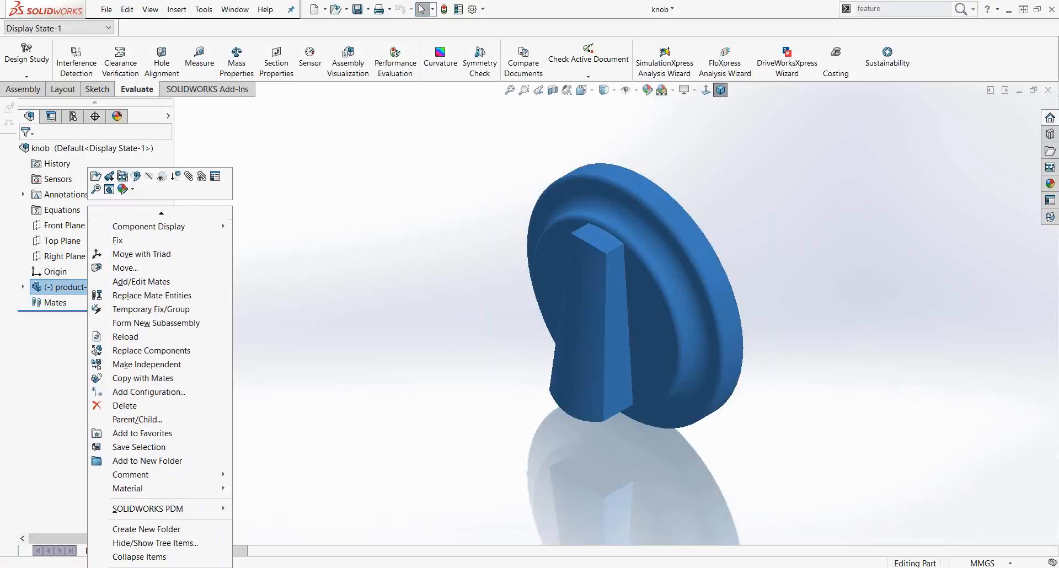
pyautogui.click(23, 287)
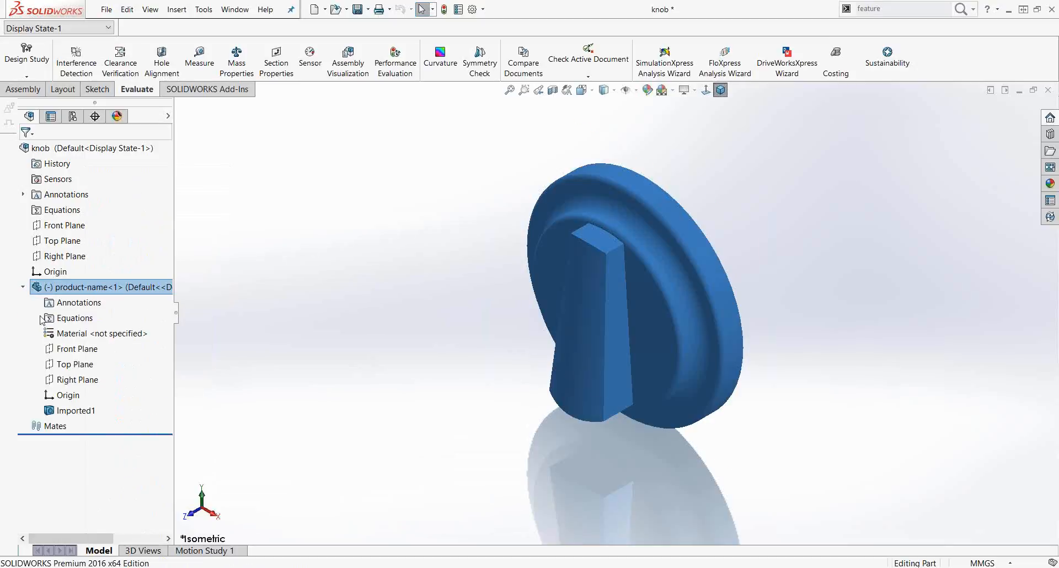
pyautogui.rightClick(69, 410)
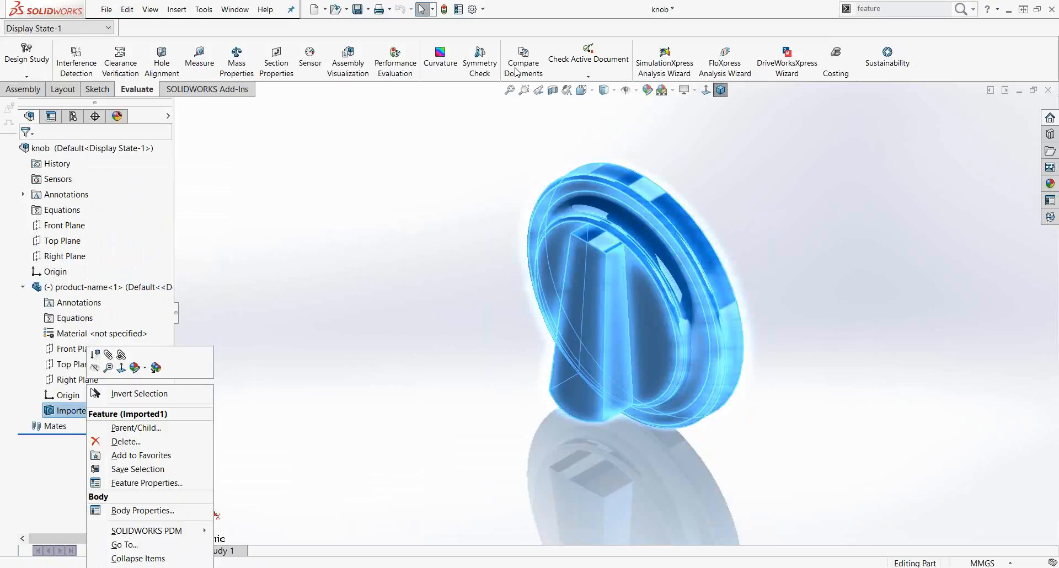
pyautogui.click(334, 160)
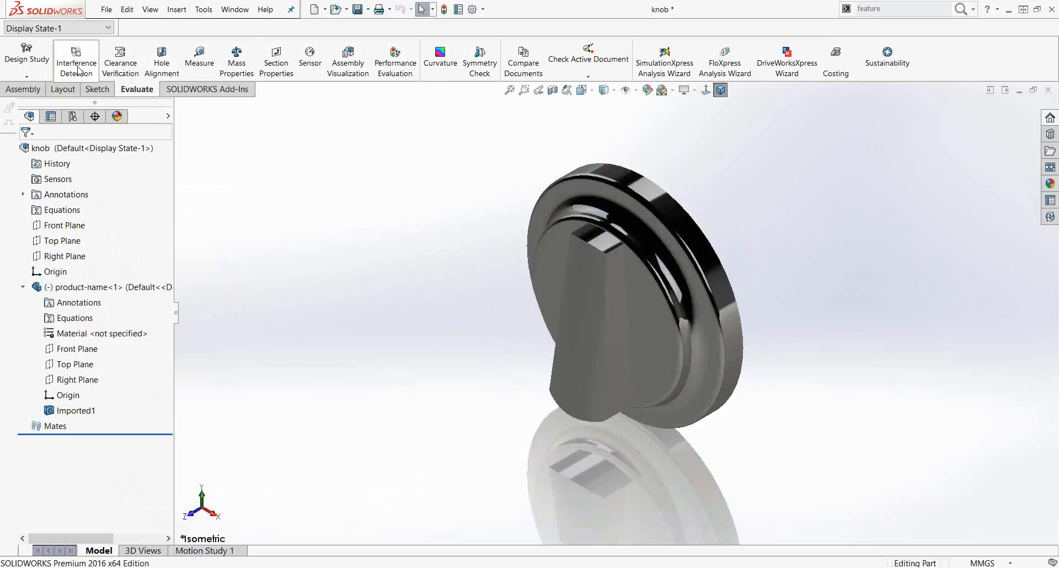
# Step: Search the commands for featurewo, then for feature, and browse the matching results
pyautogui.click(895, 3)
pyautogui.write('featurewo')
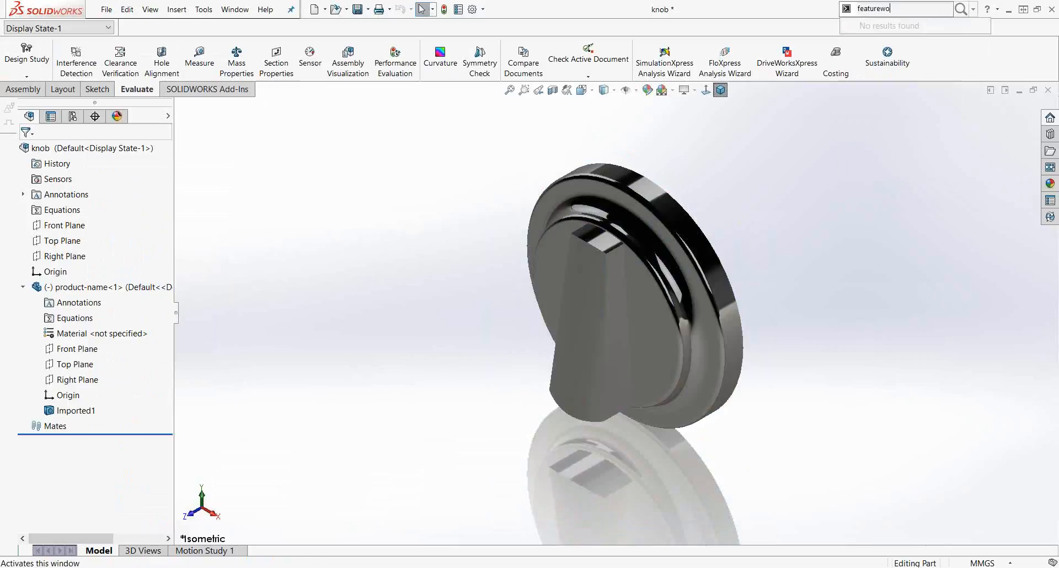
pyautogui.press('BackSpace')
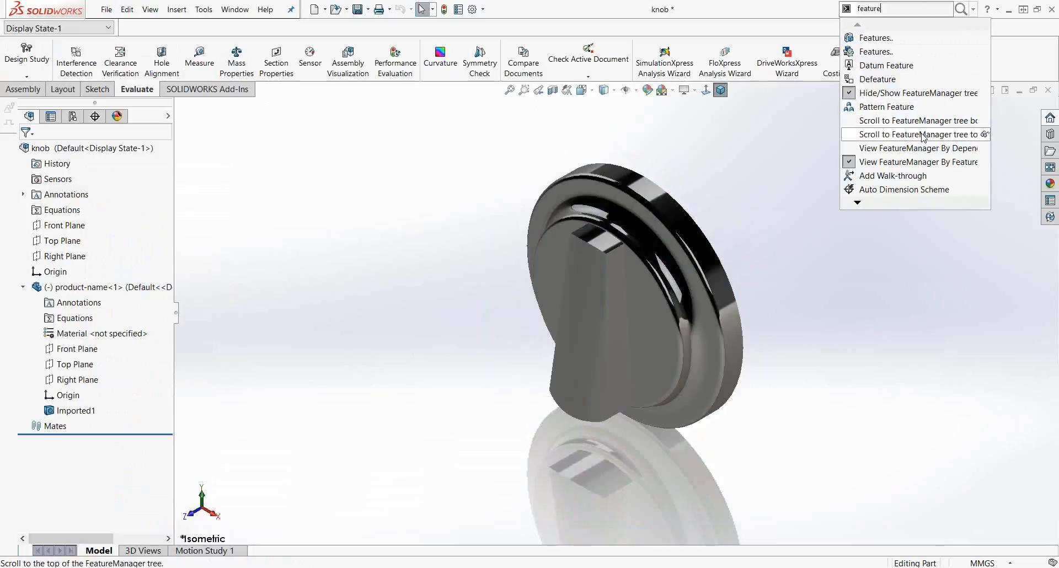
pyautogui.moveTo(912, 206)
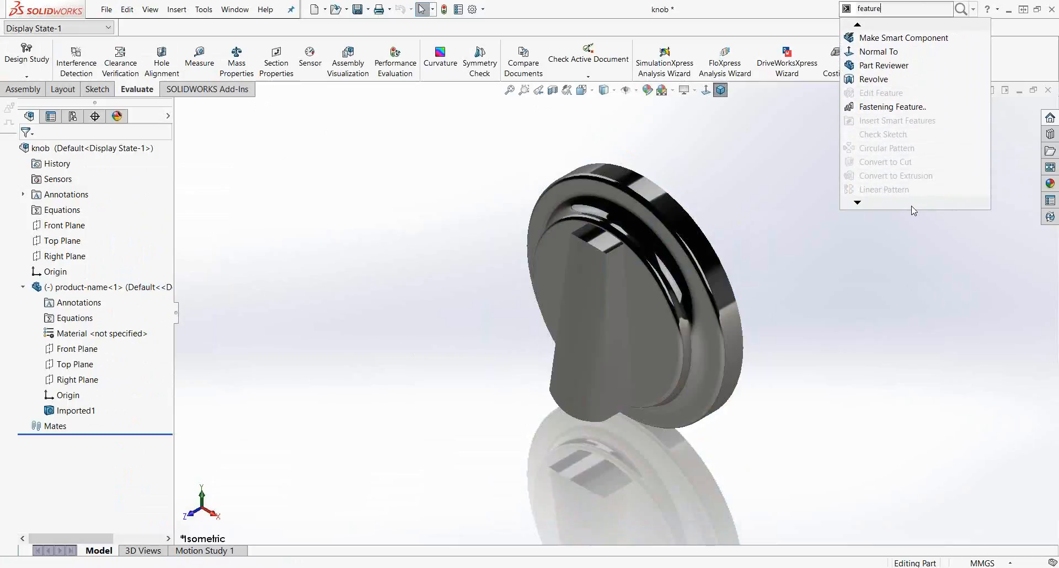
pyautogui.click(908, 247)
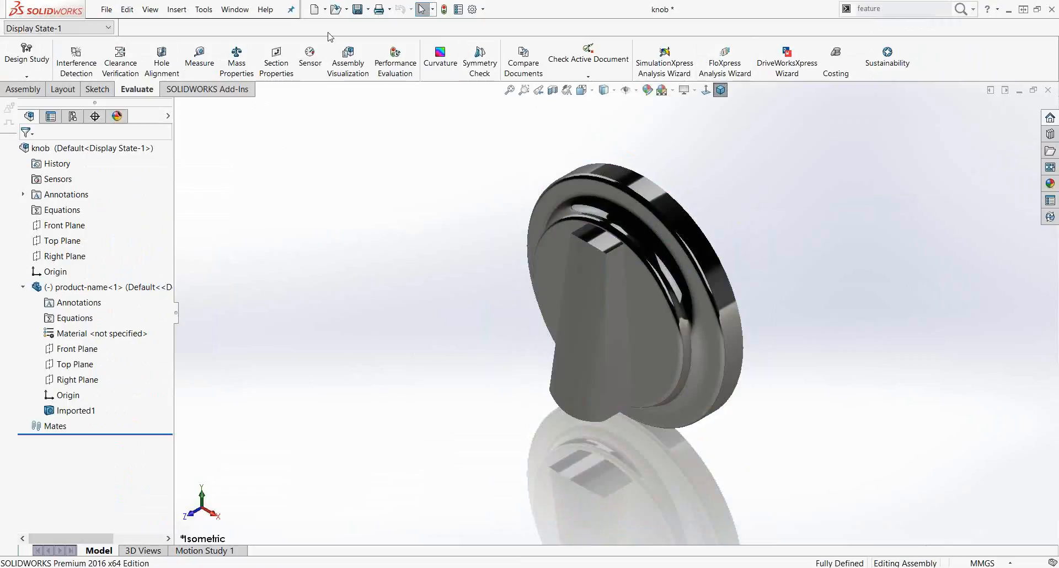
# Step: Open knob.sat, choosing millimetre as its conversion unit
pyautogui.click(335, 9)
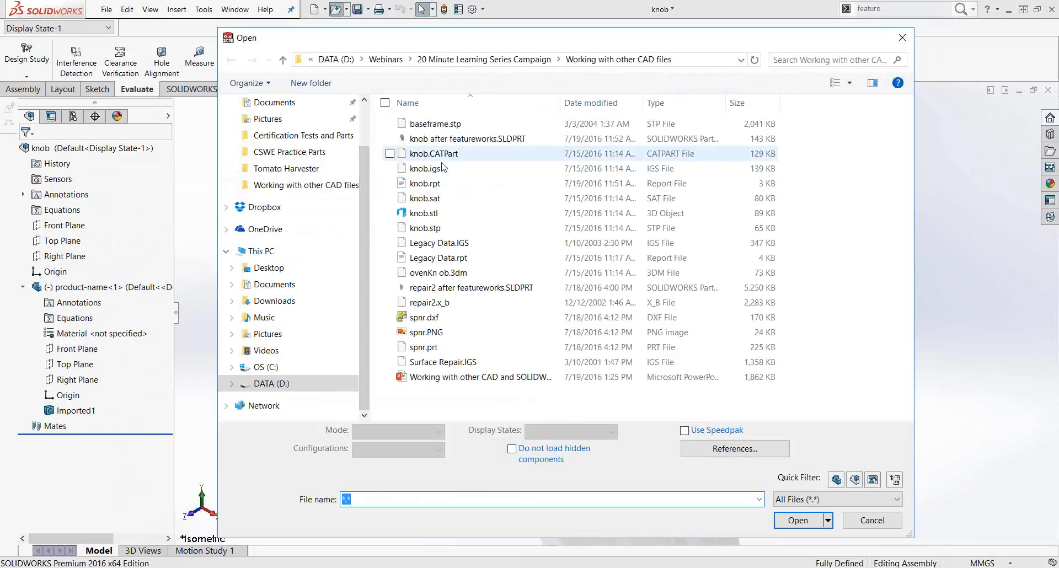
pyautogui.click(473, 199)
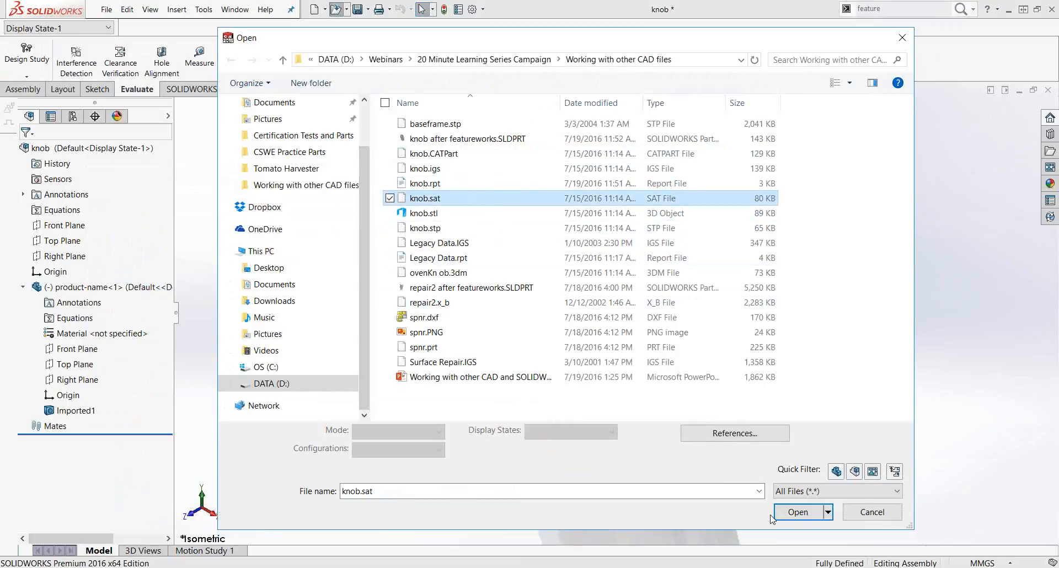
pyautogui.click(798, 520)
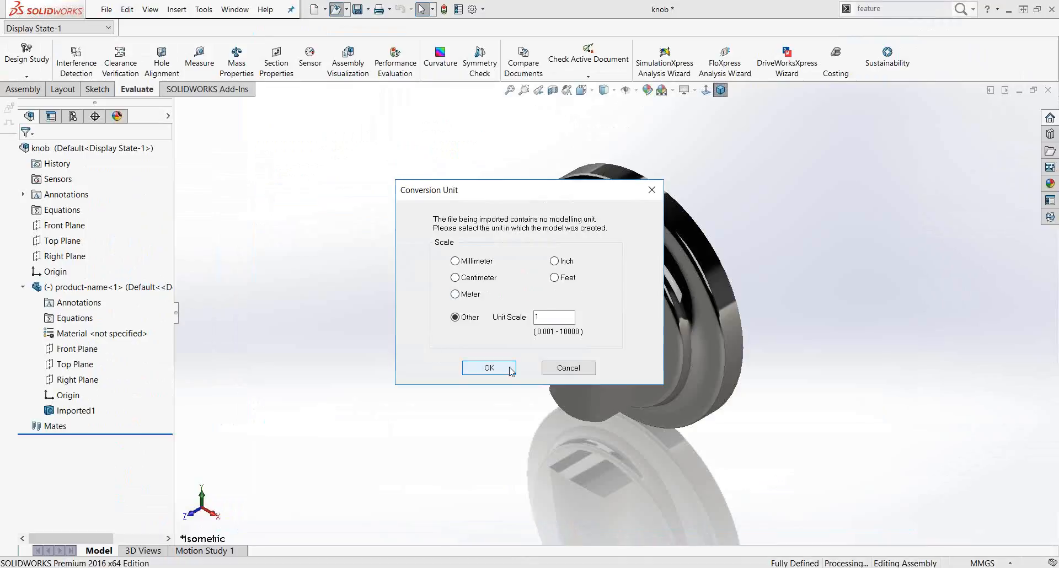
pyautogui.click(468, 262)
pyautogui.click(480, 370)
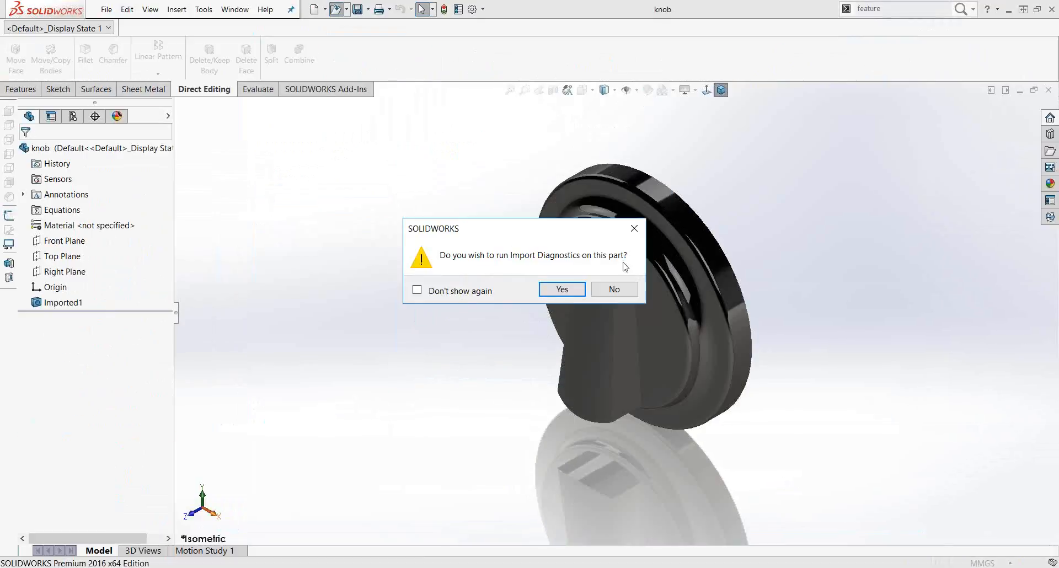
# Step: Decline Import Diagnostics and proceed with FeatureWorks feature recognition on the imported part
pyautogui.click(612, 294)
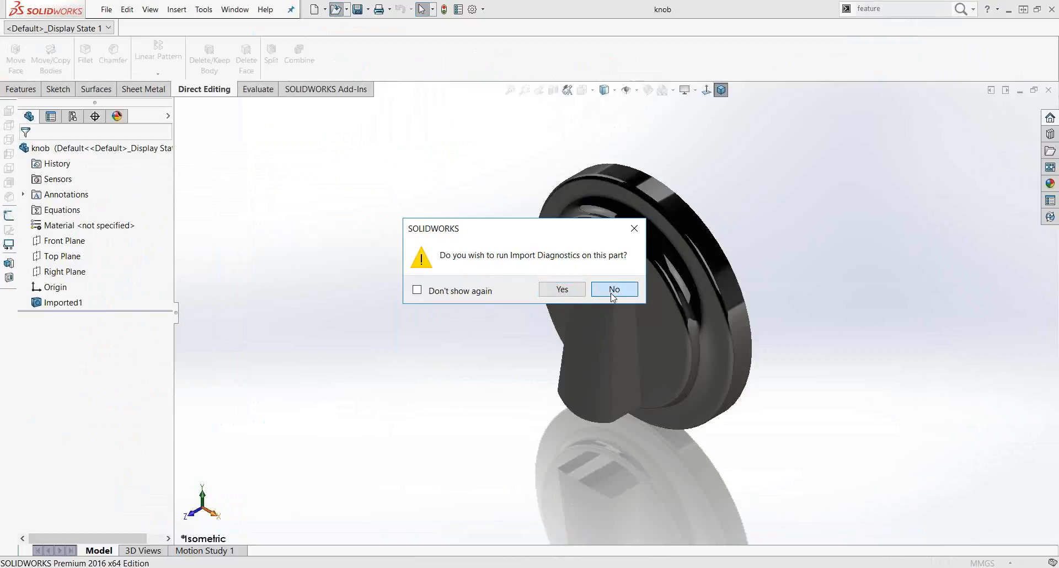
pyautogui.click(611, 293)
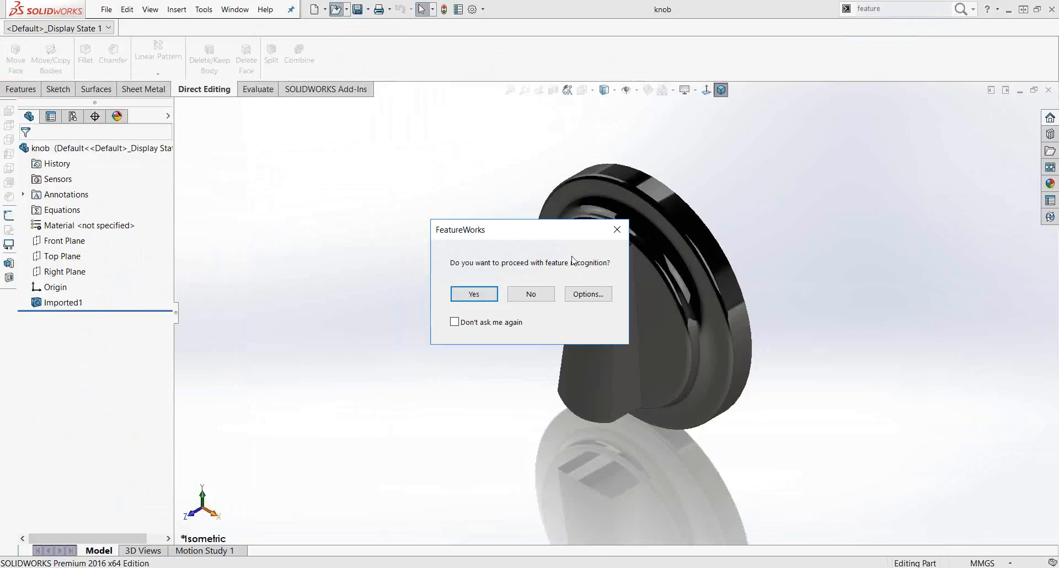
pyautogui.click(474, 296)
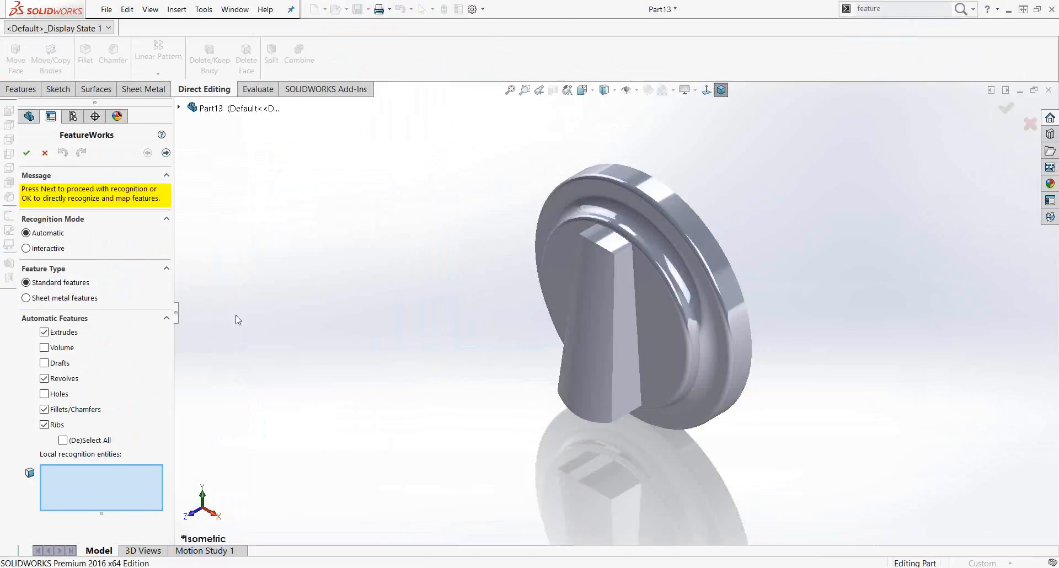
# Step: Orbit and zoom around the imported knob body to examine its shape
pyautogui.moveTo(433, 366); pyautogui.dragTo(551, 356, button='middle')
pyautogui.scroll(-2, 654, 315)
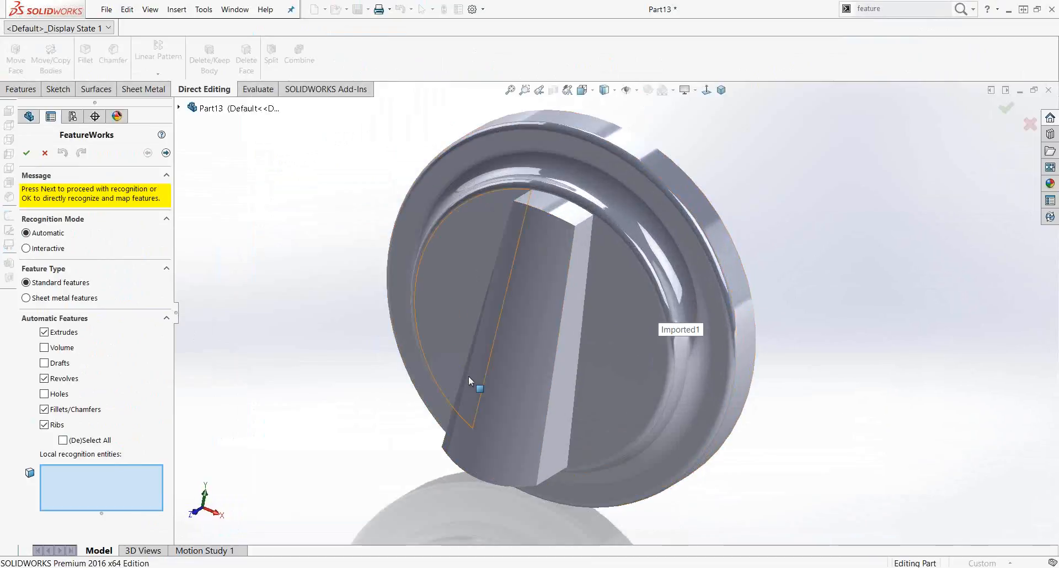
pyautogui.scroll(1, 569, 460)
pyautogui.moveTo(569, 460); pyautogui.dragTo(527, 458, button='middle')
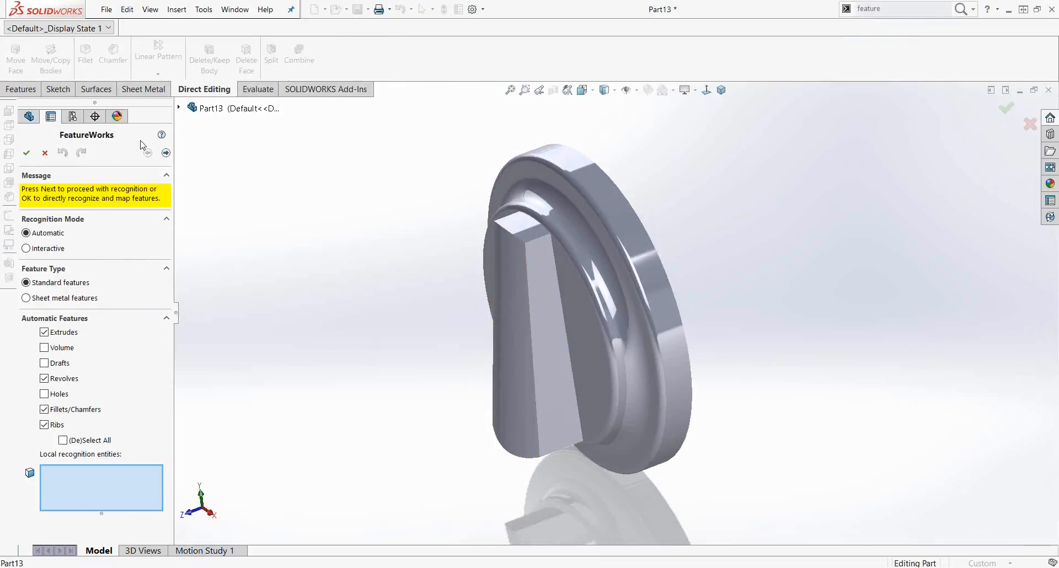
pyautogui.moveTo(463, 354); pyautogui.dragTo(544, 307, button='middle')
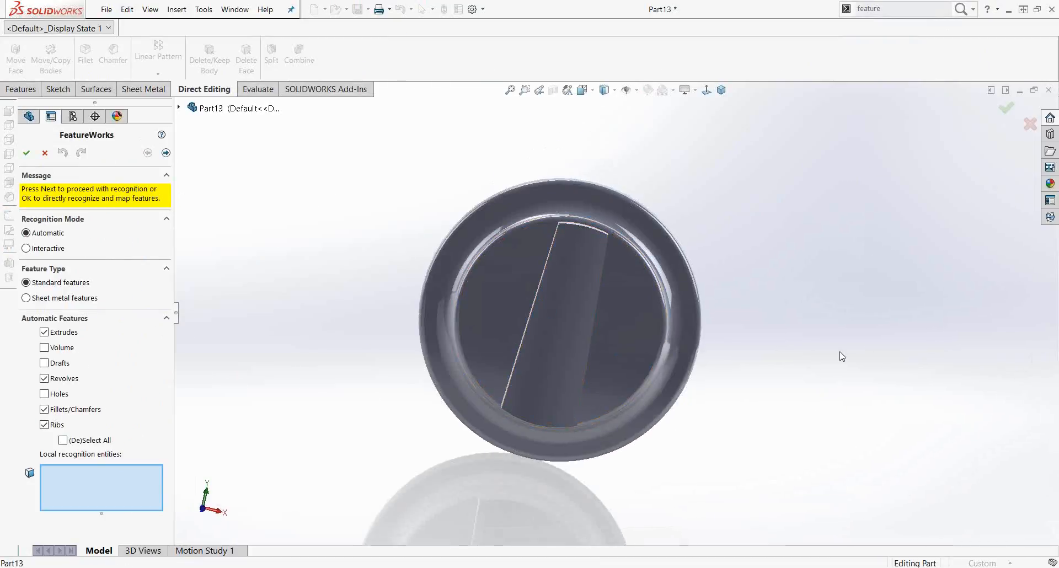
pyautogui.moveTo(840, 352); pyautogui.dragTo(806, 368, button='middle')
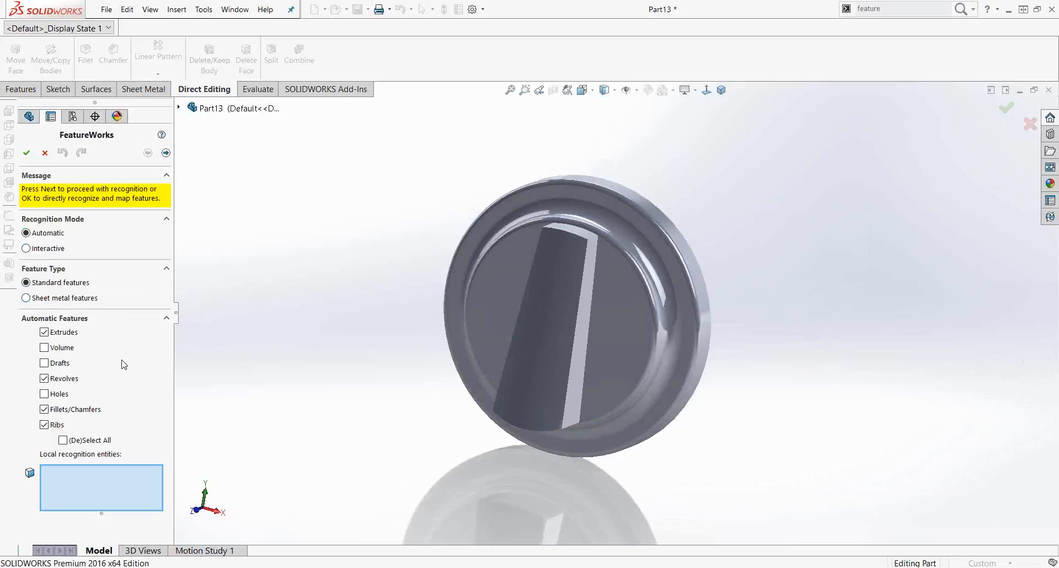
pyautogui.moveTo(369, 357); pyautogui.dragTo(313, 362, button='middle')
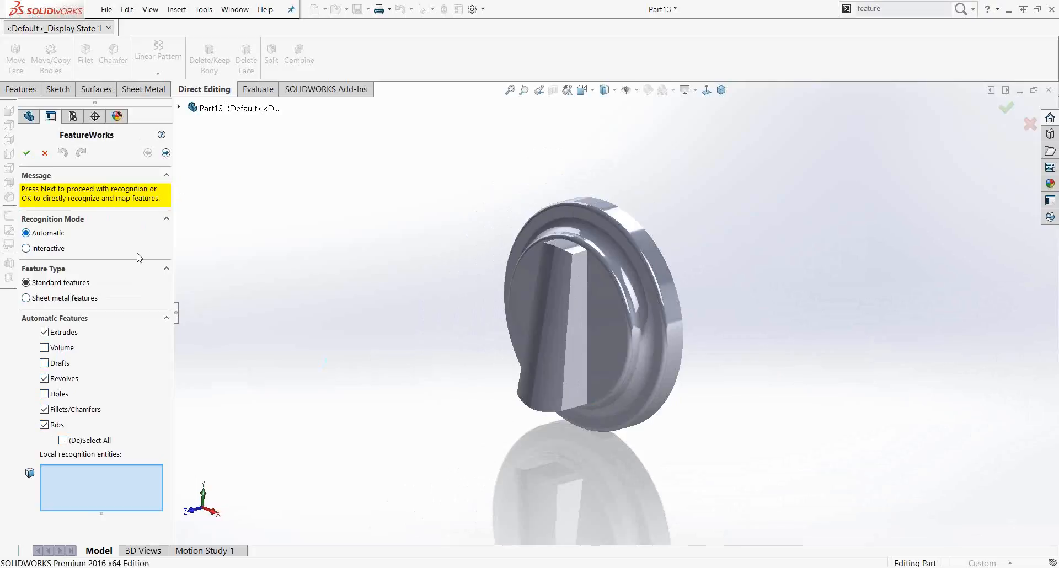
pyautogui.press('Left')
pyautogui.press('Left')
pyautogui.press('Left')
pyautogui.press('Left')
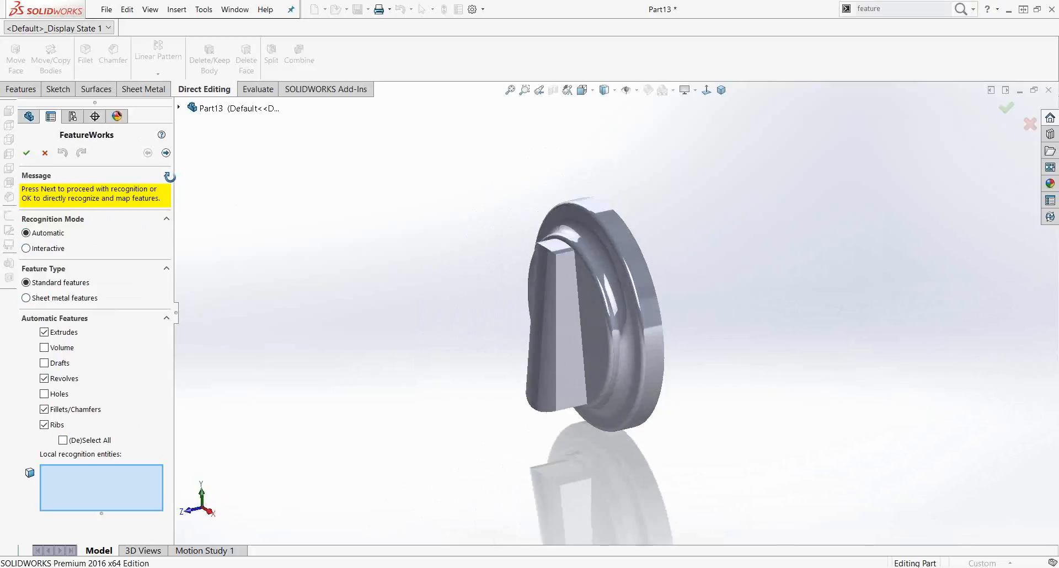
pyautogui.press('Right')
pyautogui.press('Right')
pyautogui.press('Right')
pyautogui.press('Right')
pyautogui.press('Right')
pyautogui.press('Right')
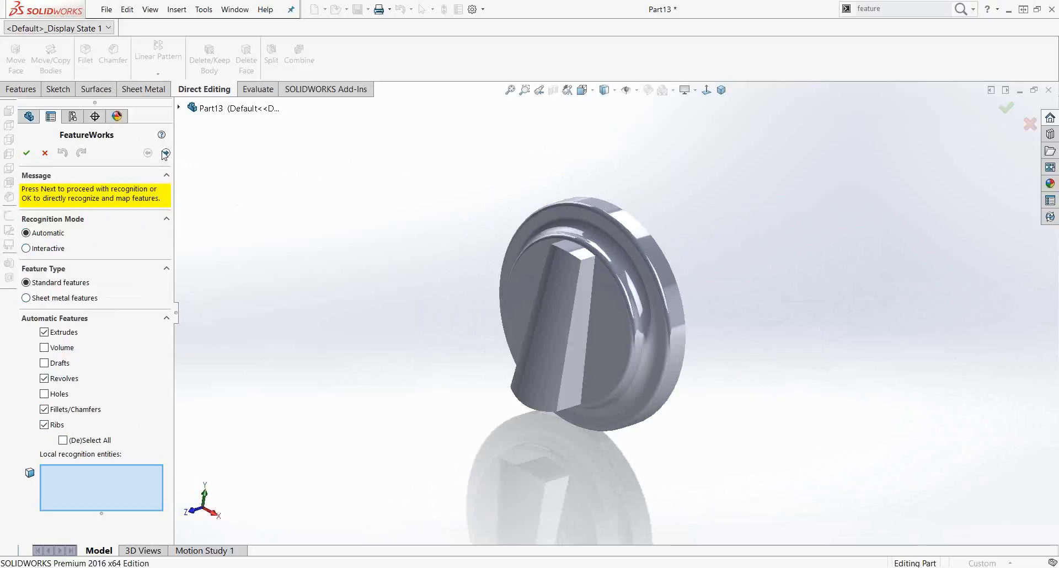
# Step: Run automatic recognition of standard features and accept the recognized features
pyautogui.click(165, 153)
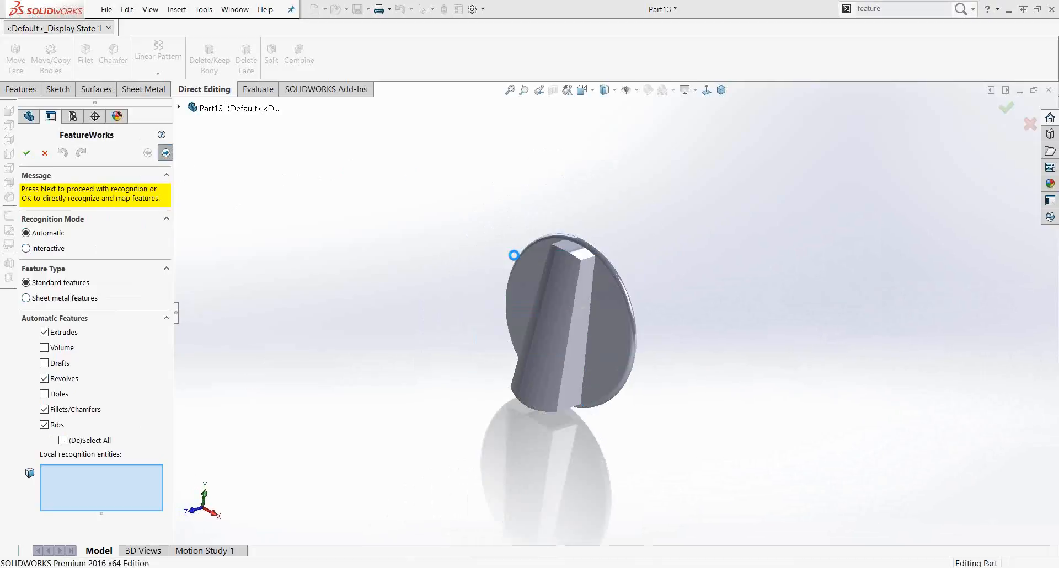
pyautogui.press('Right')
pyautogui.press('Right')
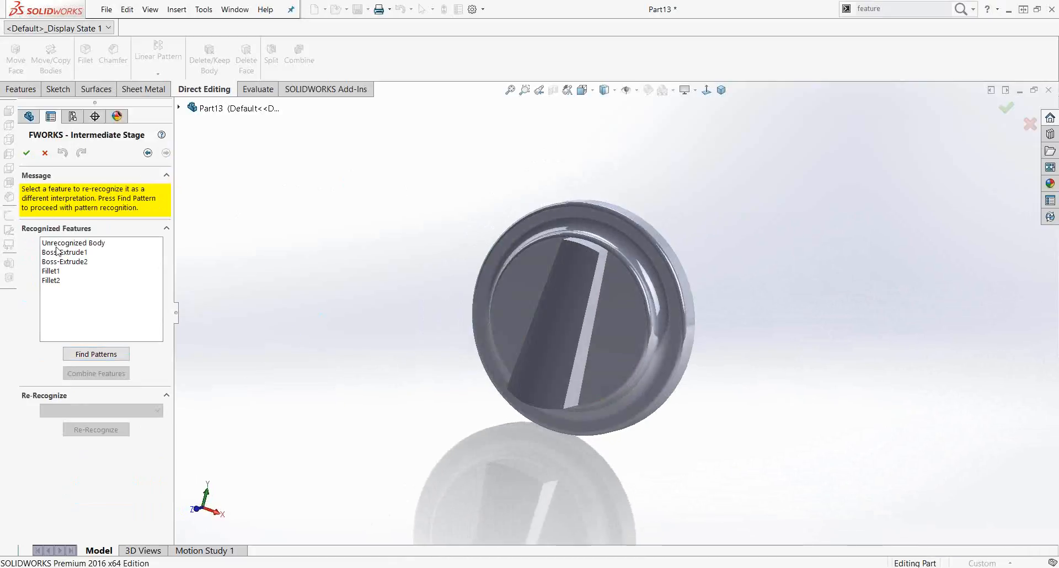
pyautogui.click(45, 156)
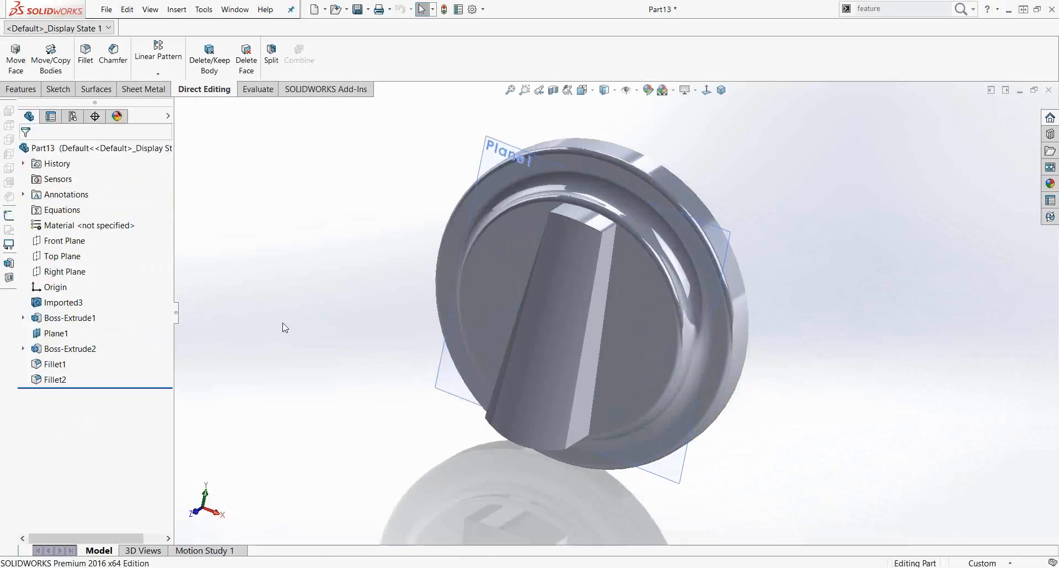
# Step: Select the recognized features and Boss-Extrude1's sketch in the tree to examine them on the model
pyautogui.click(59, 302)
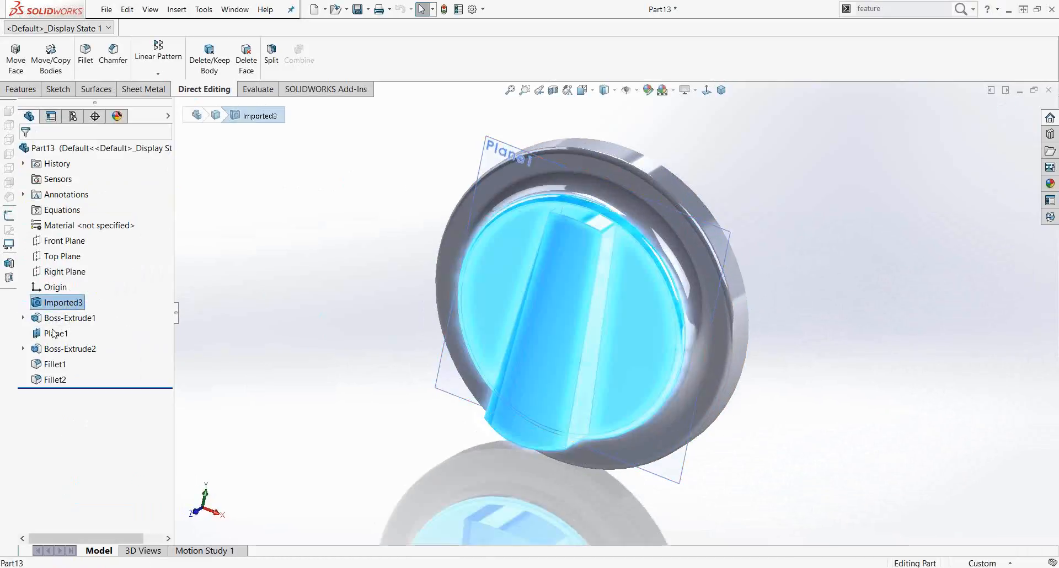
pyautogui.moveTo(311, 361); pyautogui.dragTo(286, 336, button='middle')
pyautogui.click(286, 336)
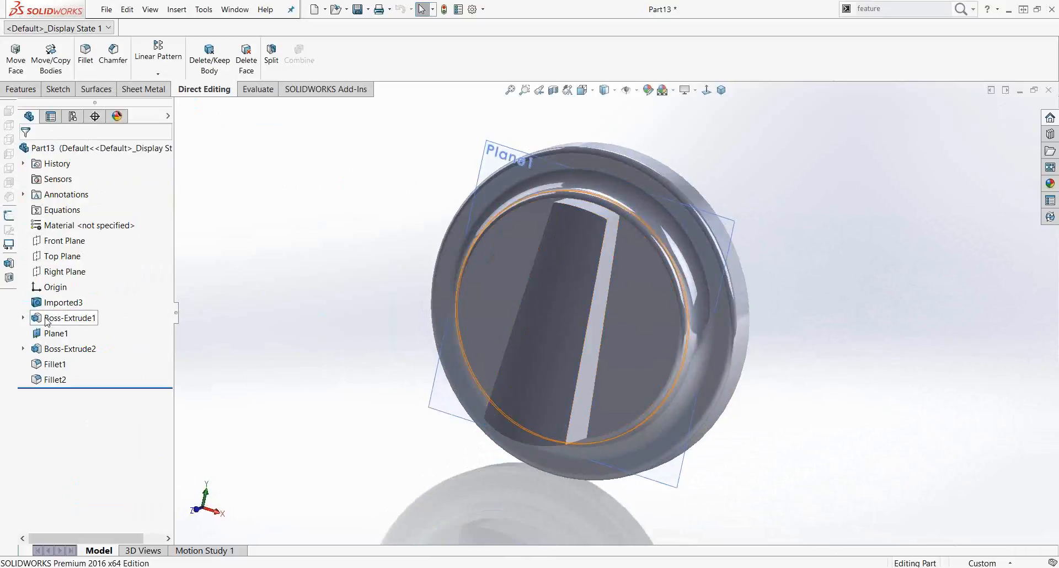
pyautogui.click(23, 317)
pyautogui.click(72, 319)
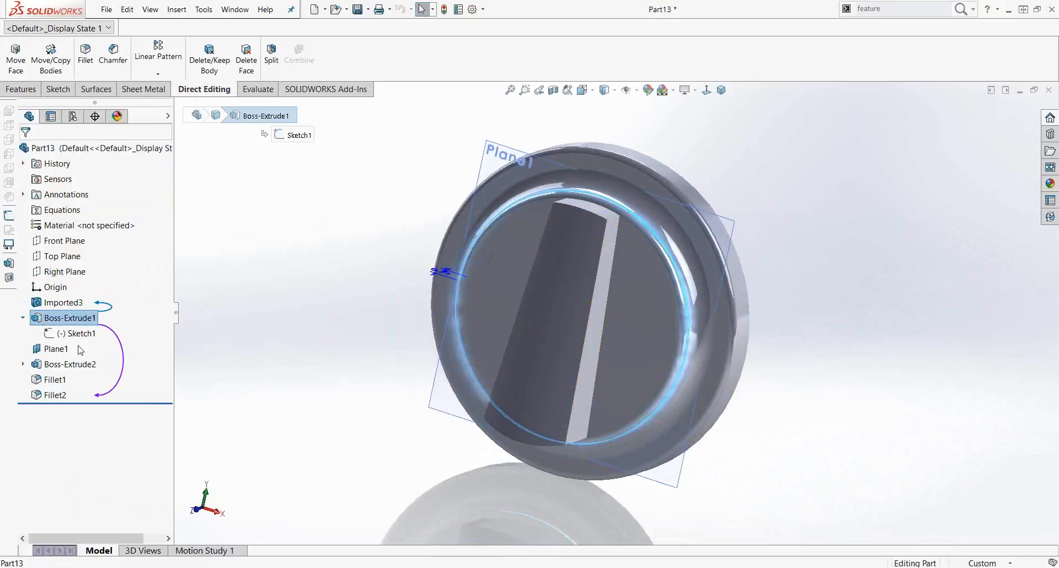
pyautogui.click(66, 364)
pyautogui.click(55, 379)
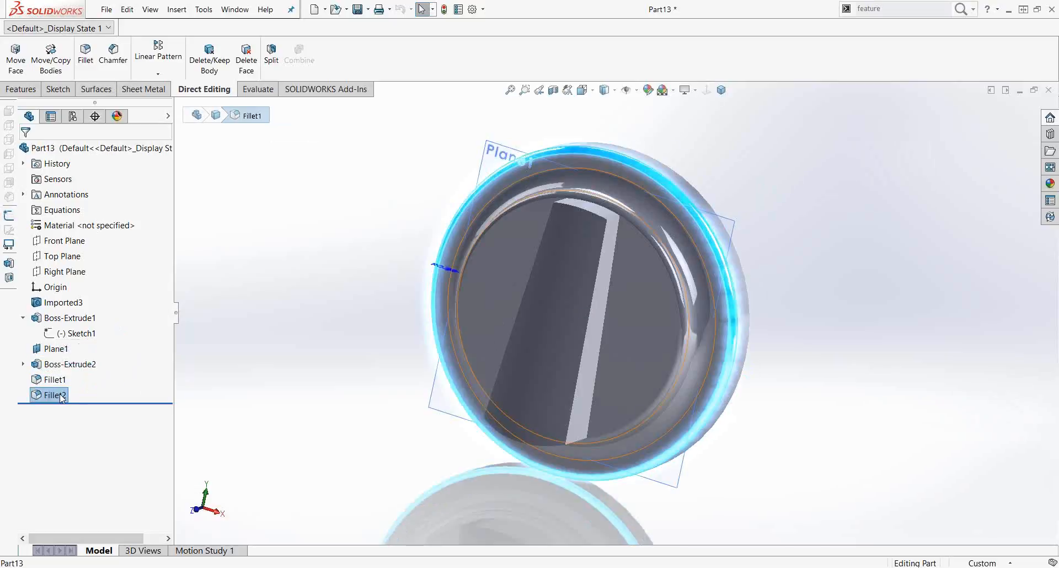
pyautogui.click(55, 395)
pyautogui.click(267, 355)
pyautogui.moveTo(291, 336); pyautogui.dragTo(255, 327, button='middle')
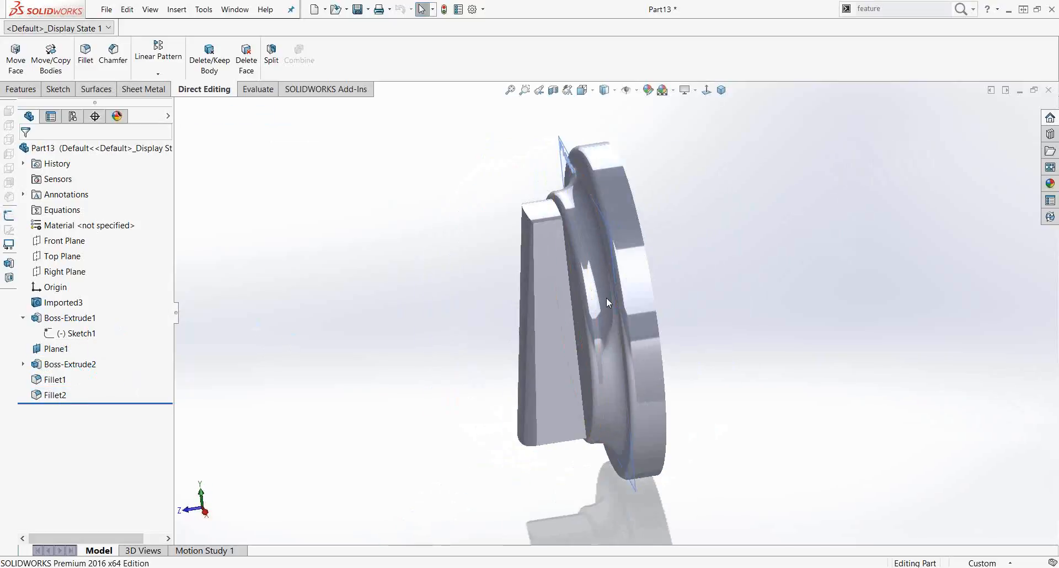
pyautogui.moveTo(459, 339); pyautogui.dragTo(655, 324, button='middle')
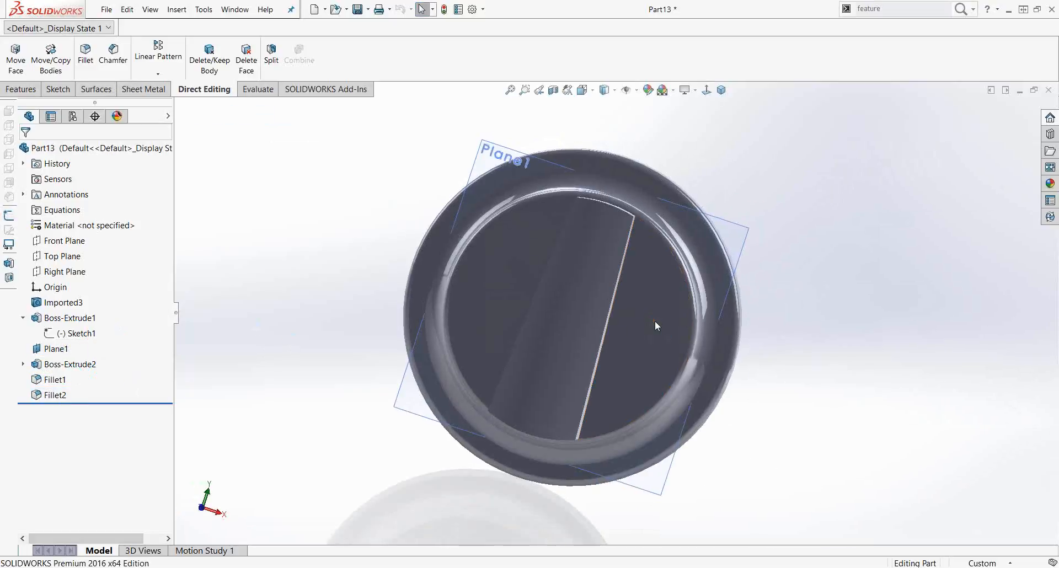
pyautogui.click(23, 319)
pyautogui.click(24, 319)
pyautogui.moveTo(239, 338); pyautogui.dragTo(291, 298, button='middle')
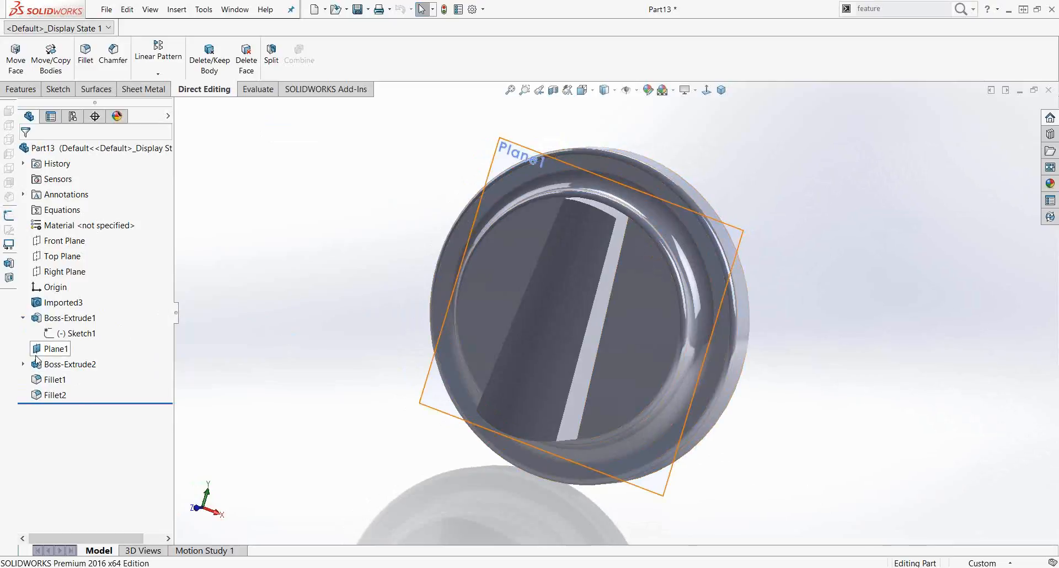
pyautogui.moveTo(252, 363); pyautogui.dragTo(322, 322, button='middle')
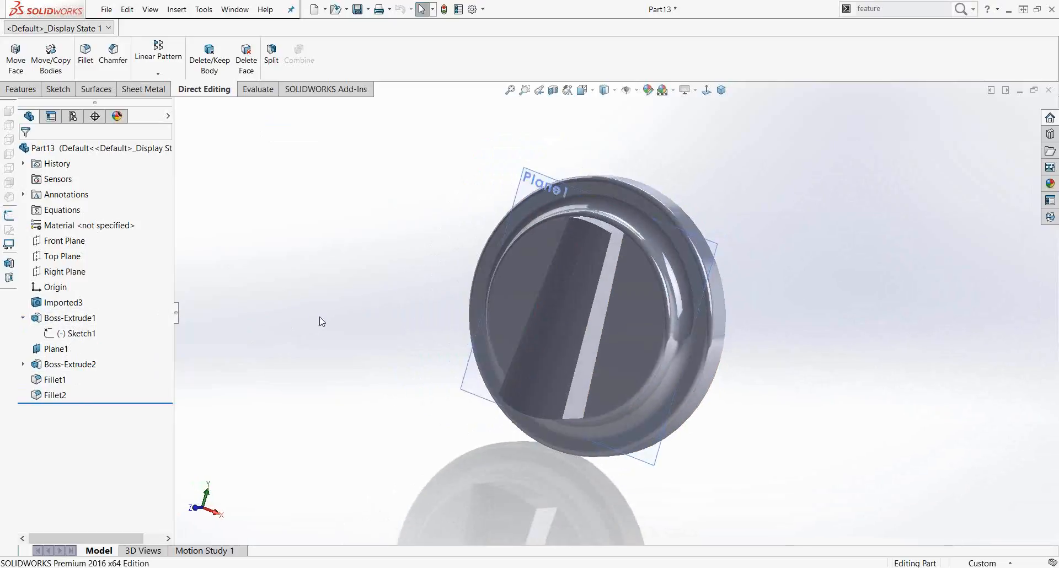
# Step: Open Sketch1 under Boss-Extrude1 for editing
pyautogui.rightClick(80, 334)
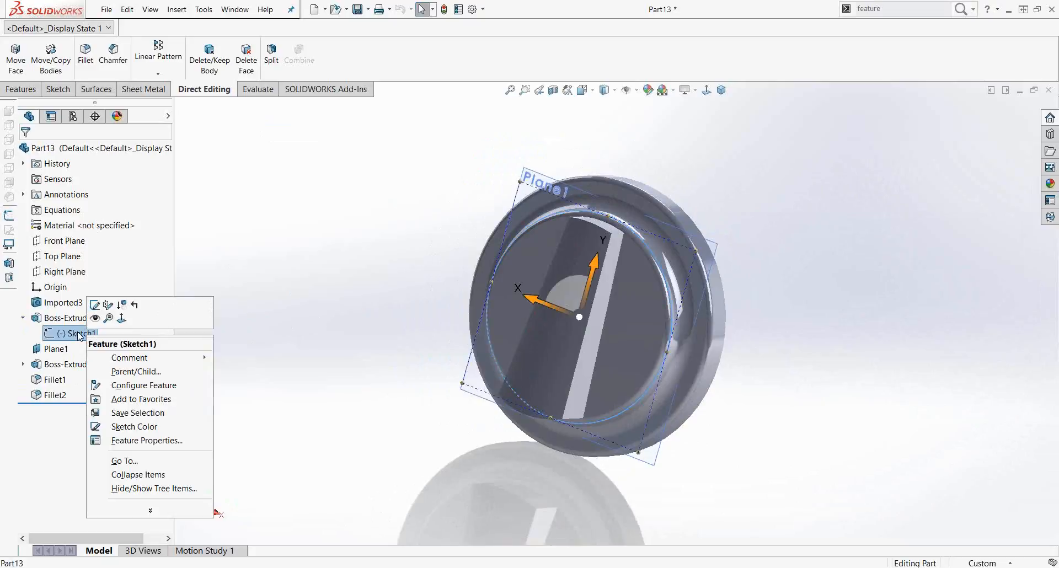
pyautogui.click(94, 305)
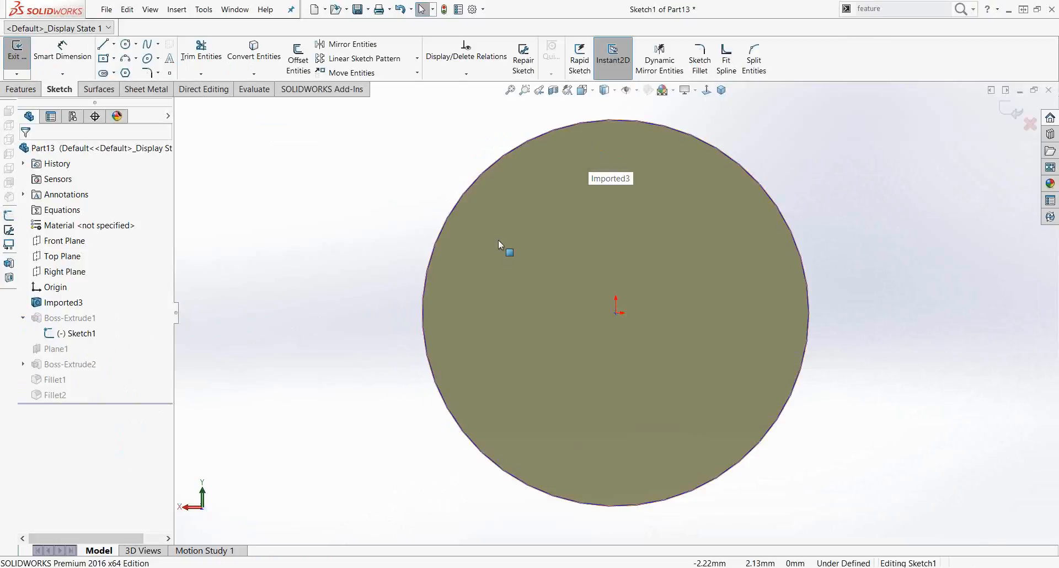
pyautogui.moveTo(310, 261); pyautogui.dragTo(298, 283, button='middle')
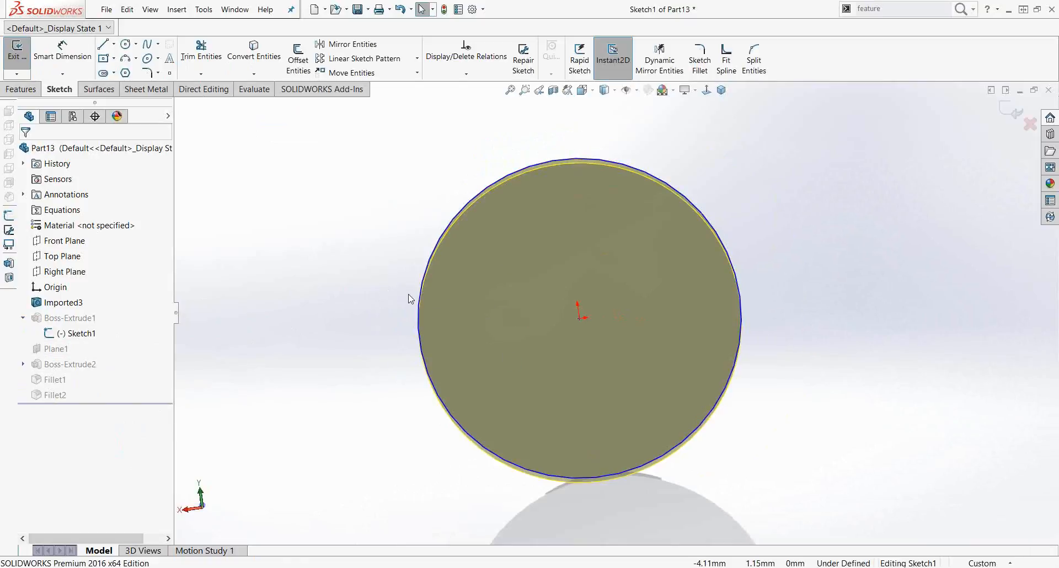
# Step: Add a diameter dimension to the sketch circle, keep its value, and exit the sketch
pyautogui.click(55, 62)
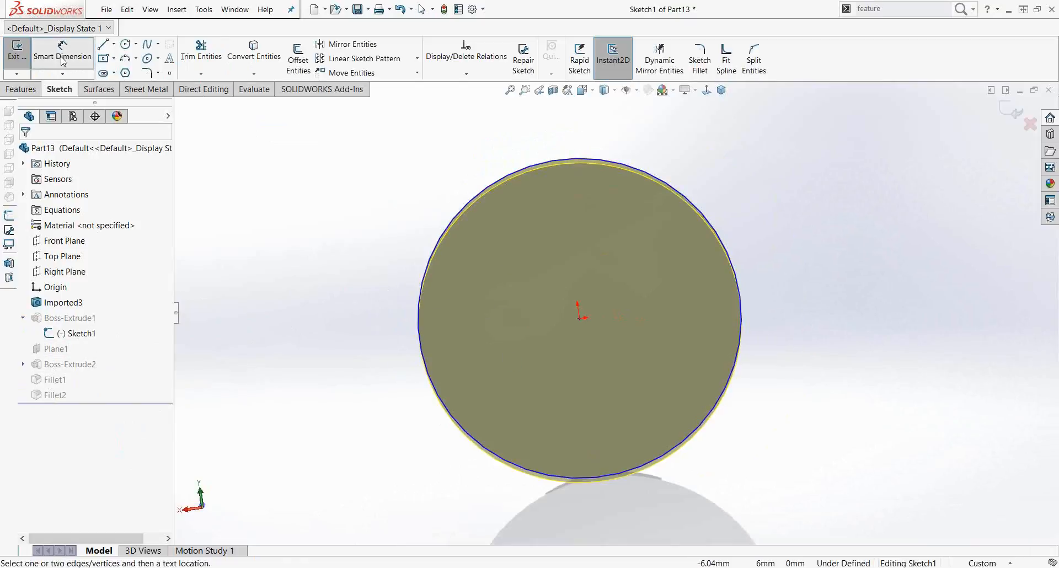
pyautogui.click(457, 213)
pyautogui.click(364, 175)
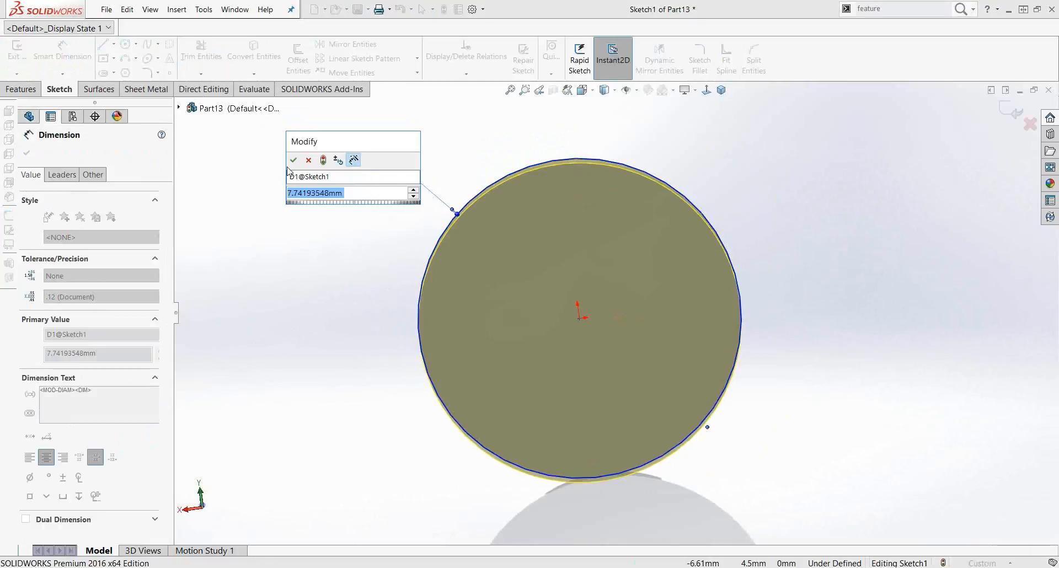
pyautogui.click(289, 159)
pyautogui.click(1012, 109)
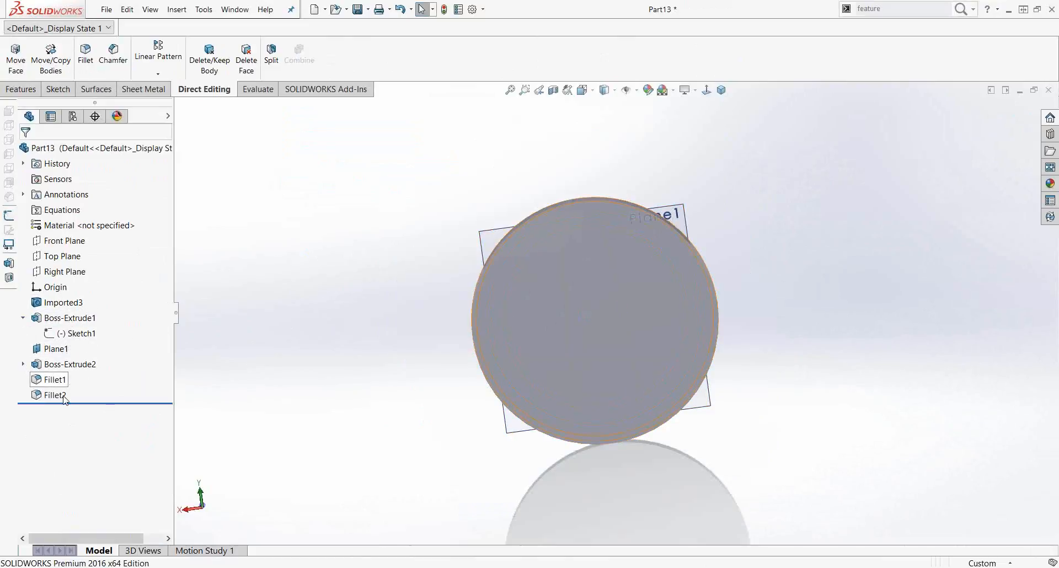
# Step: Collapse the Boss-Extrude entries in the feature tree and rotate the knob to inspect it
pyautogui.click(23, 364)
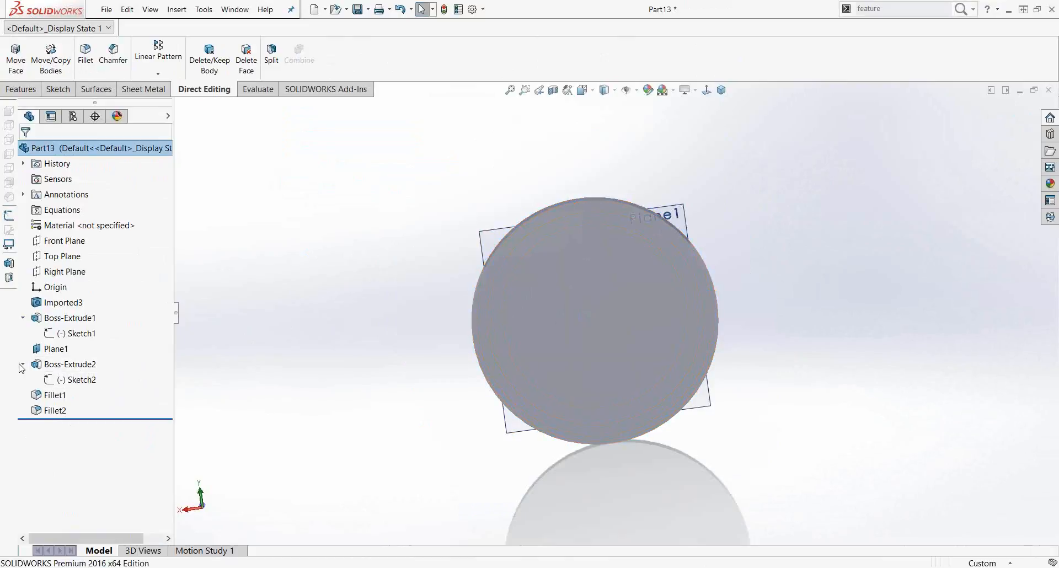
pyautogui.click(22, 318)
pyautogui.click(23, 349)
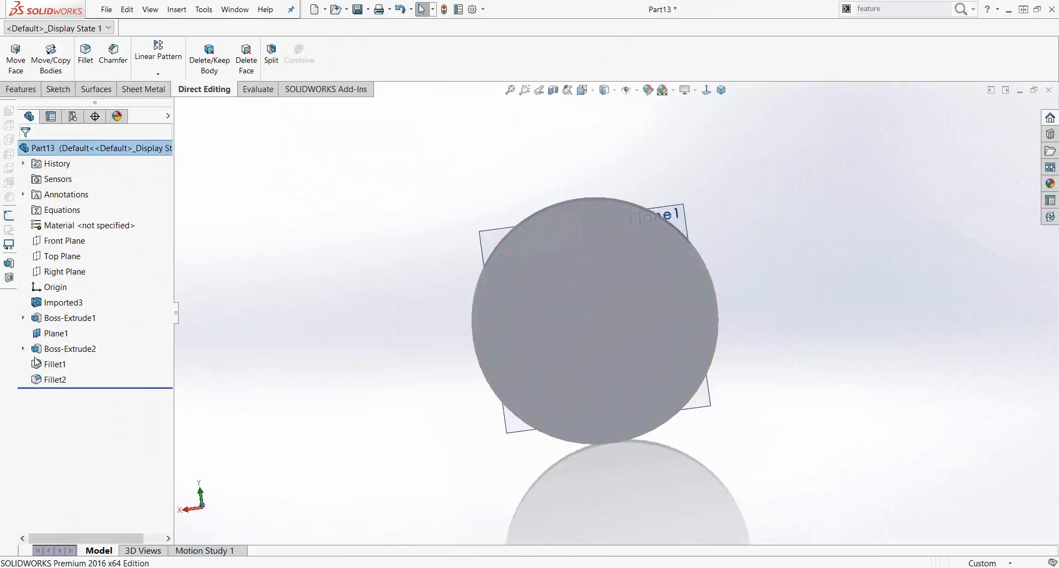
pyautogui.moveTo(362, 315); pyautogui.dragTo(534, 332, button='middle')
pyautogui.scroll(-1, 669, 341)
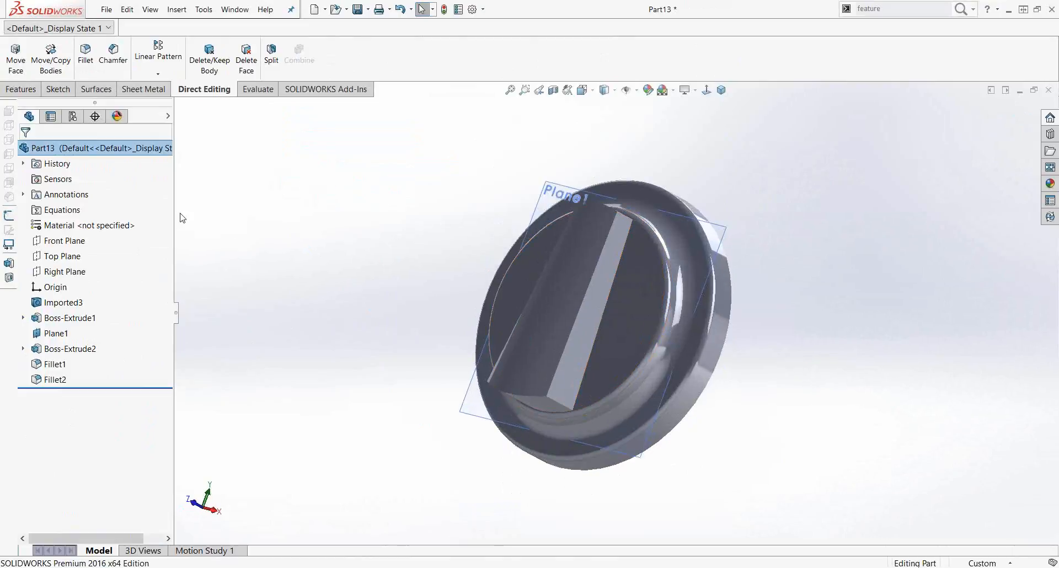
pyautogui.hotkey('alt', 'Tab')
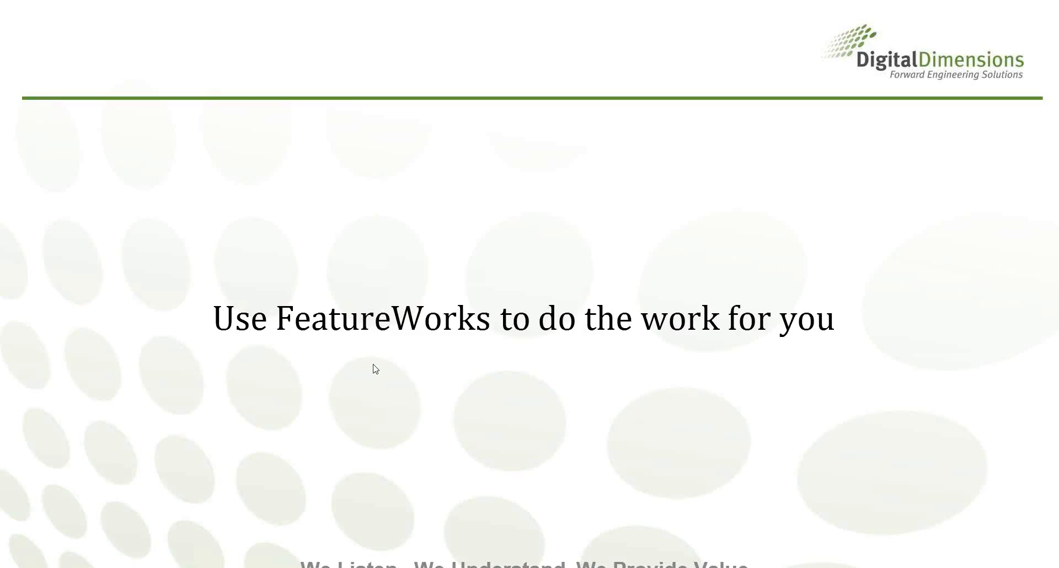
pyautogui.click(369, 369)
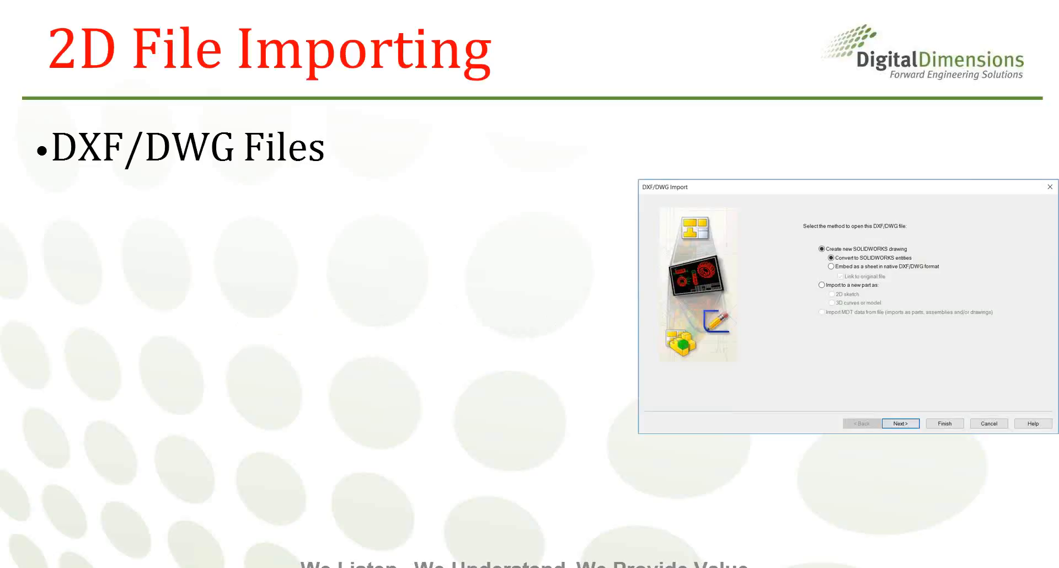
pyautogui.press('Right')
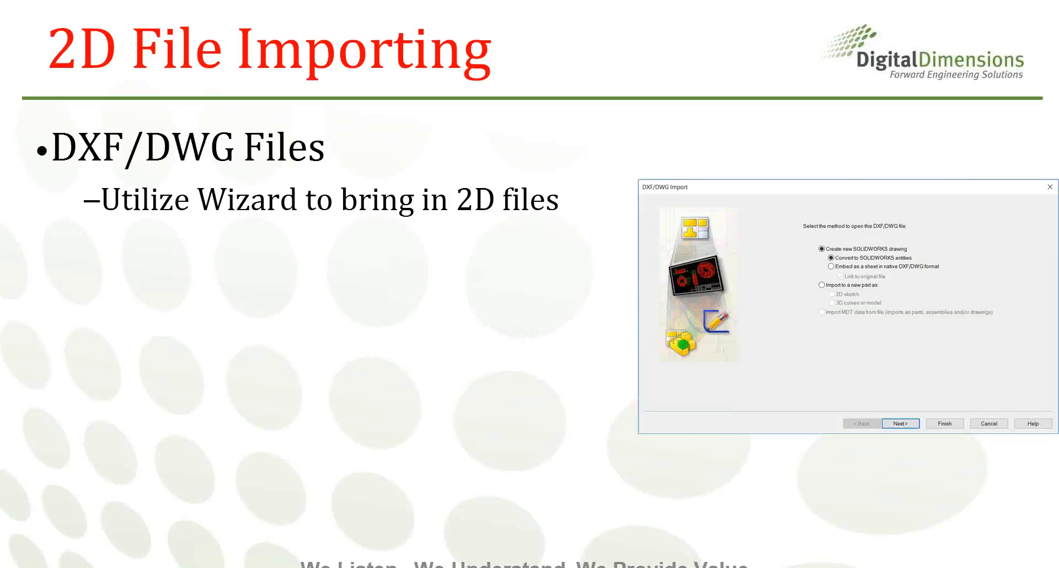
pyautogui.press('Right')
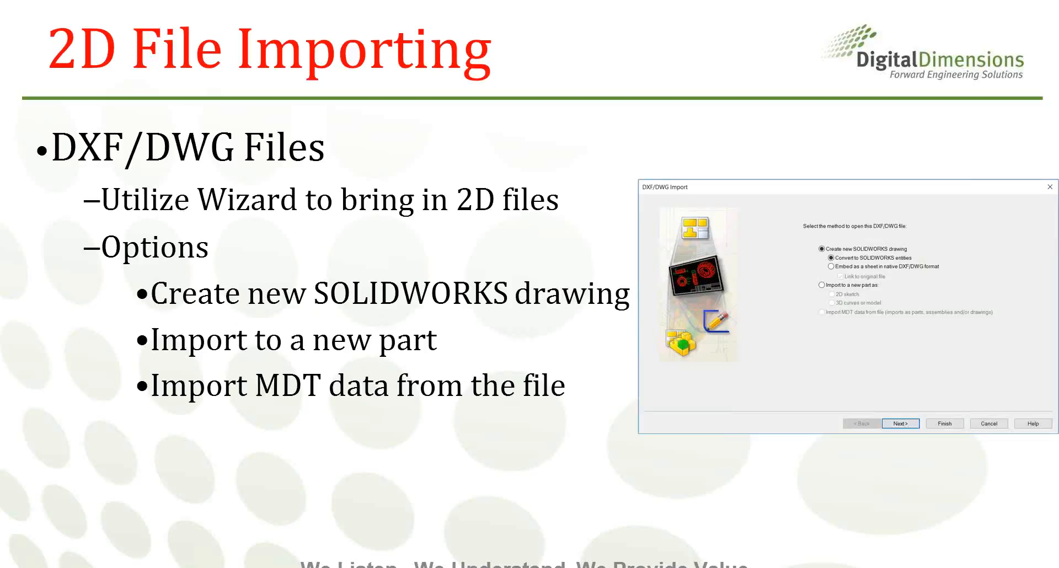
pyautogui.press('Right')
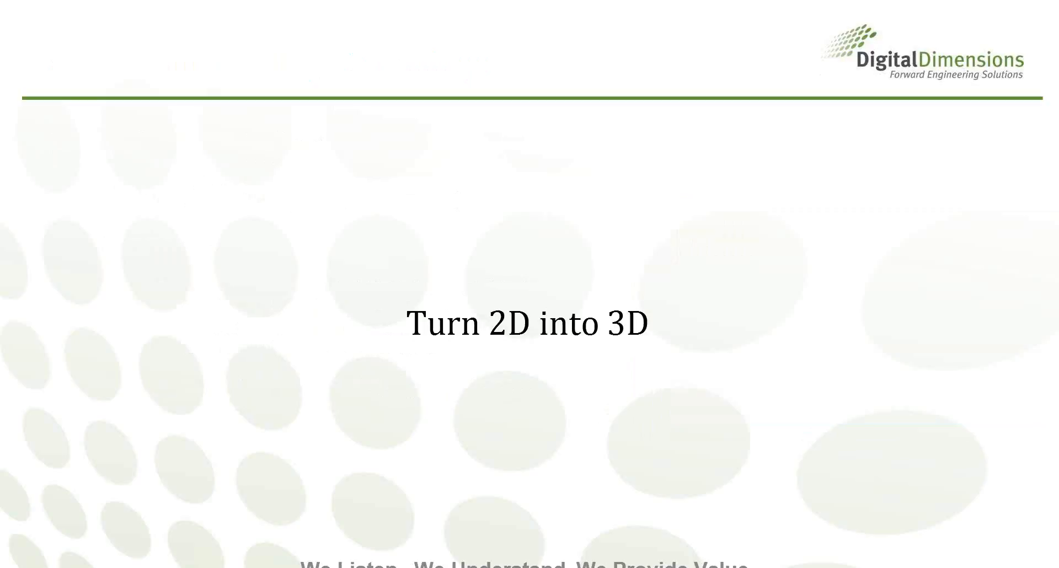
pyautogui.hotkey('alt', 'Tab')
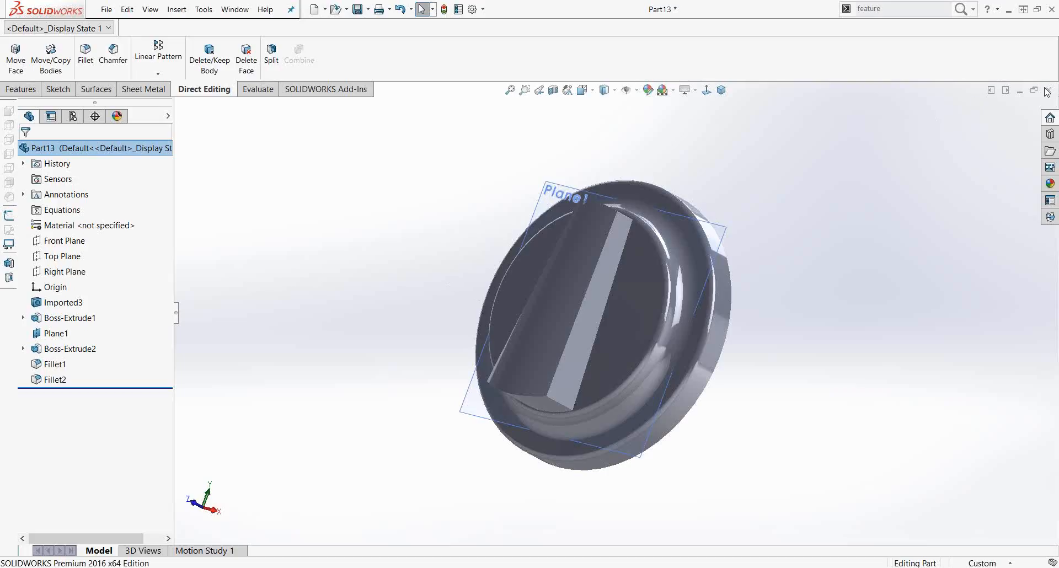
# Step: Close all open part and assembly documents without saving the changes
pyautogui.click(1048, 90)
pyautogui.click(482, 318)
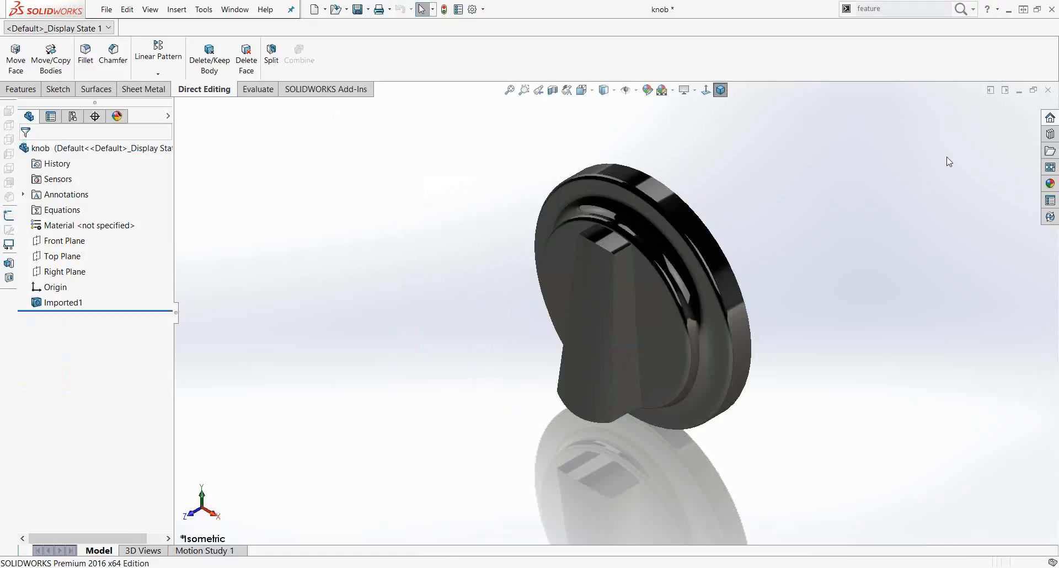
pyautogui.click(1048, 90)
pyautogui.click(485, 316)
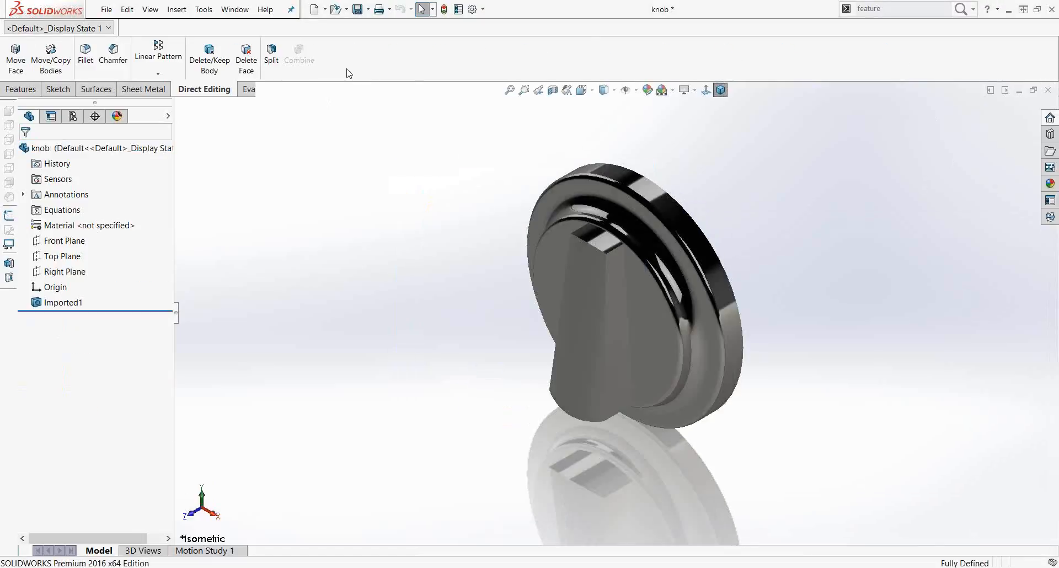
pyautogui.click(1048, 90)
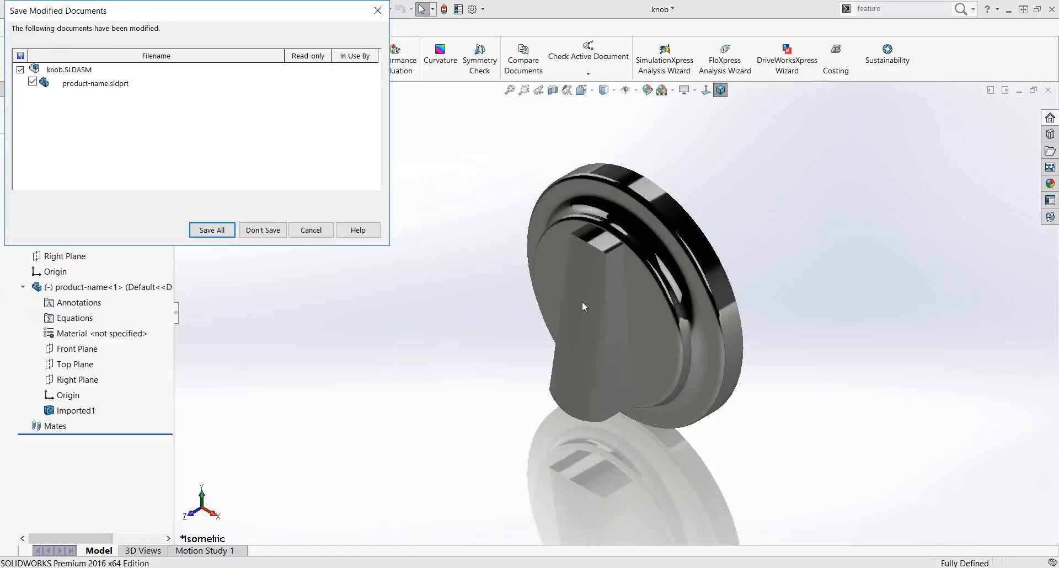
pyautogui.click(249, 229)
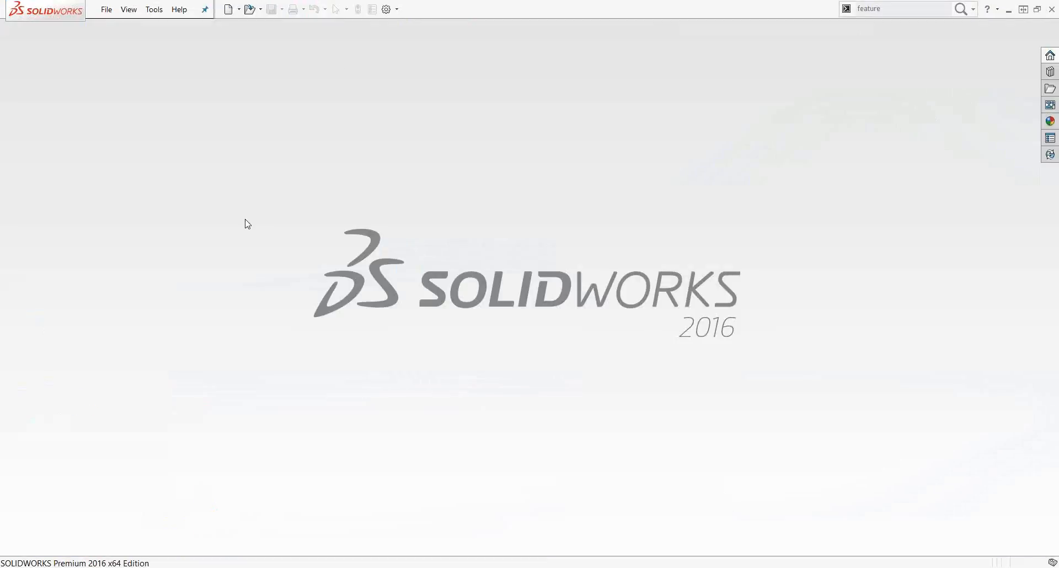
# Step: Open spnr.dxf and import it into a new part as a 2D sketch with the default import settings
pyautogui.click(250, 9)
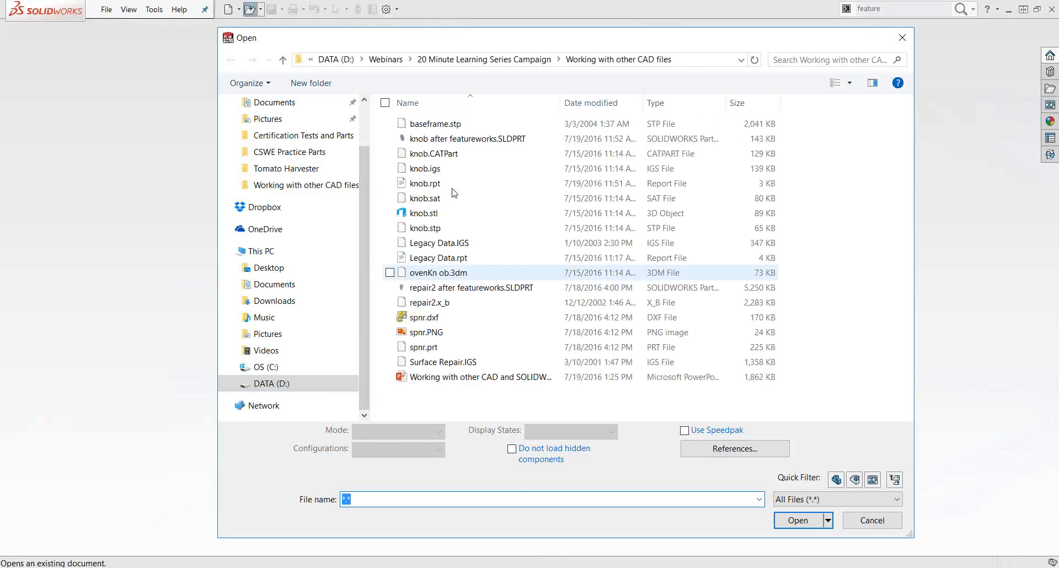
pyautogui.click(437, 322)
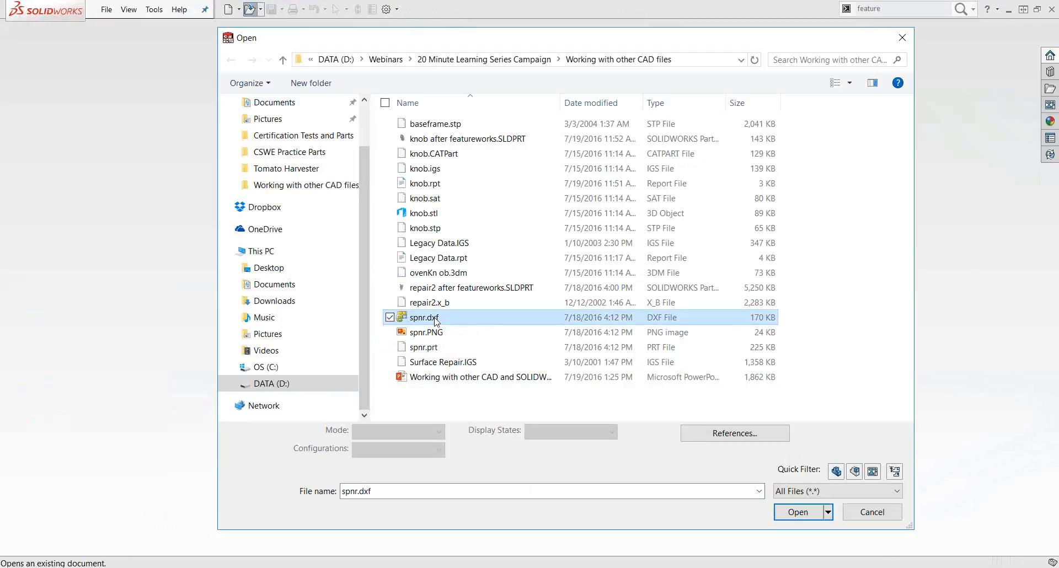
pyautogui.click(791, 520)
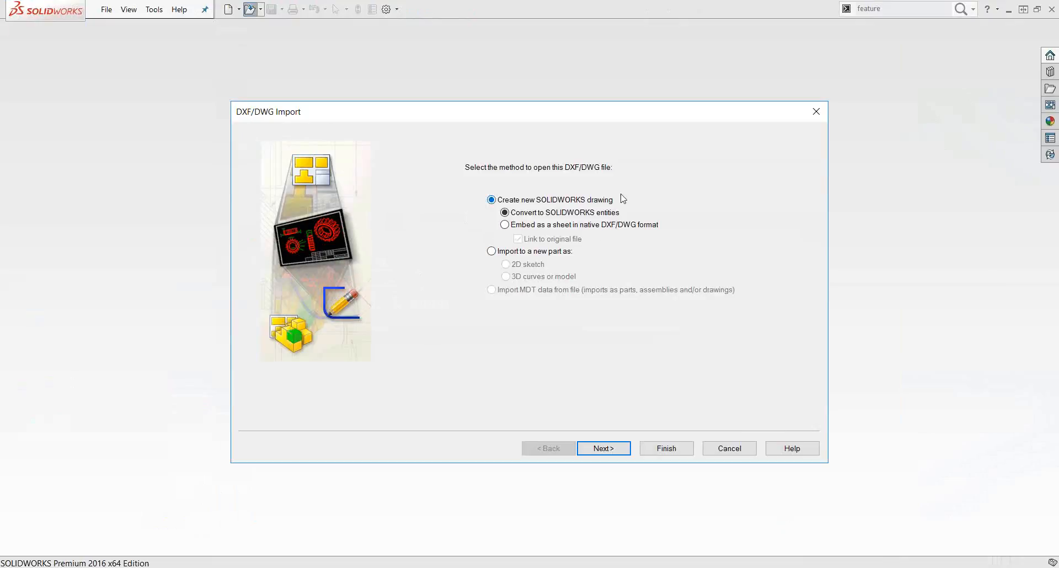
pyautogui.click(535, 252)
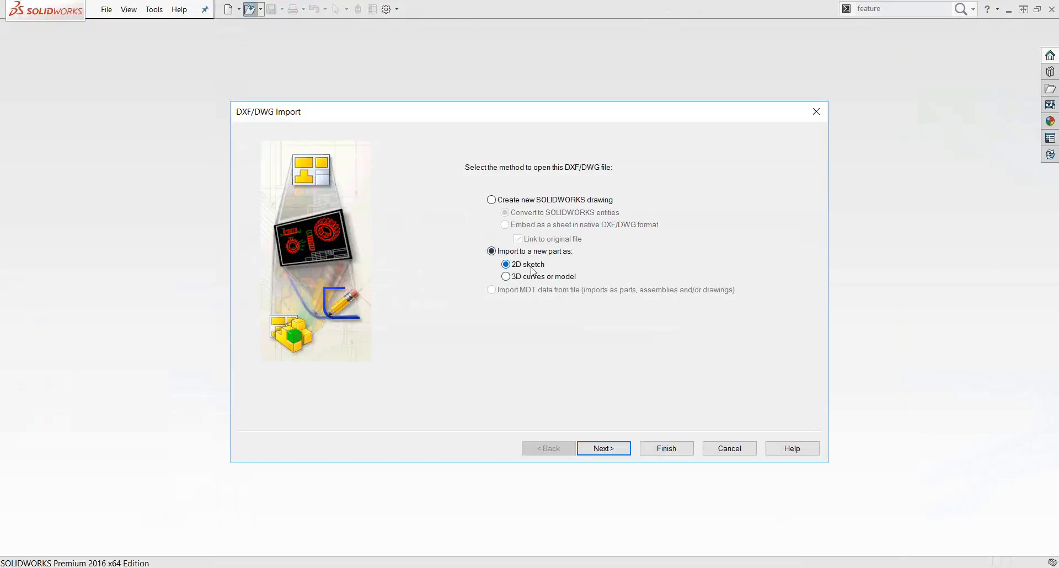
pyautogui.click(615, 453)
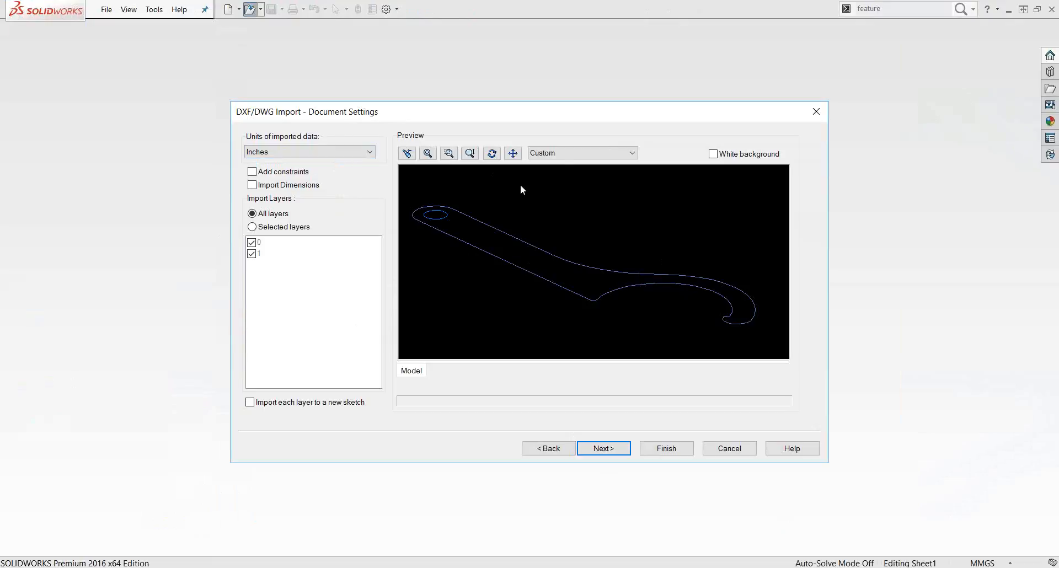
pyautogui.click(609, 450)
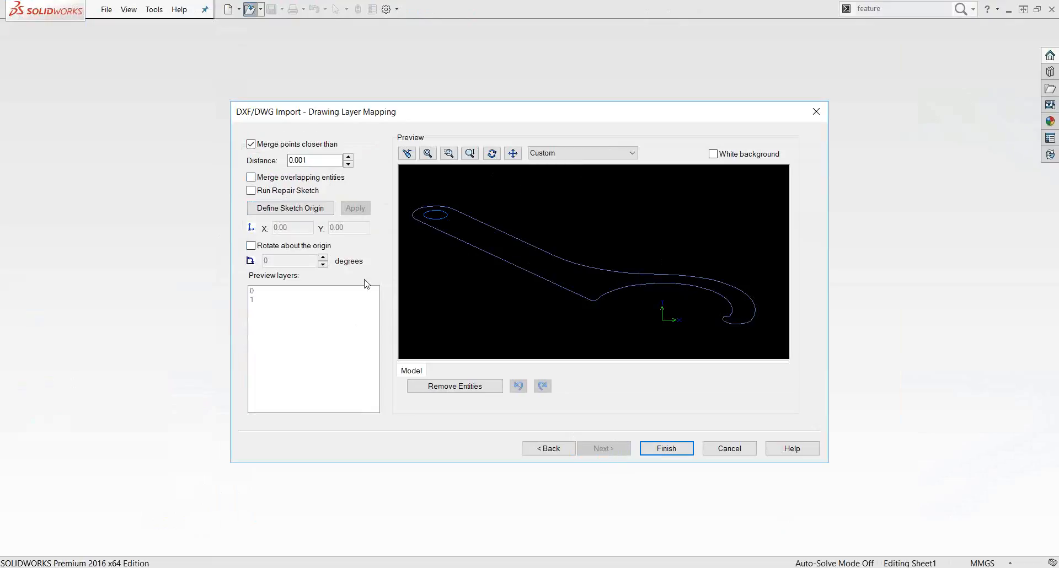
pyautogui.click(666, 451)
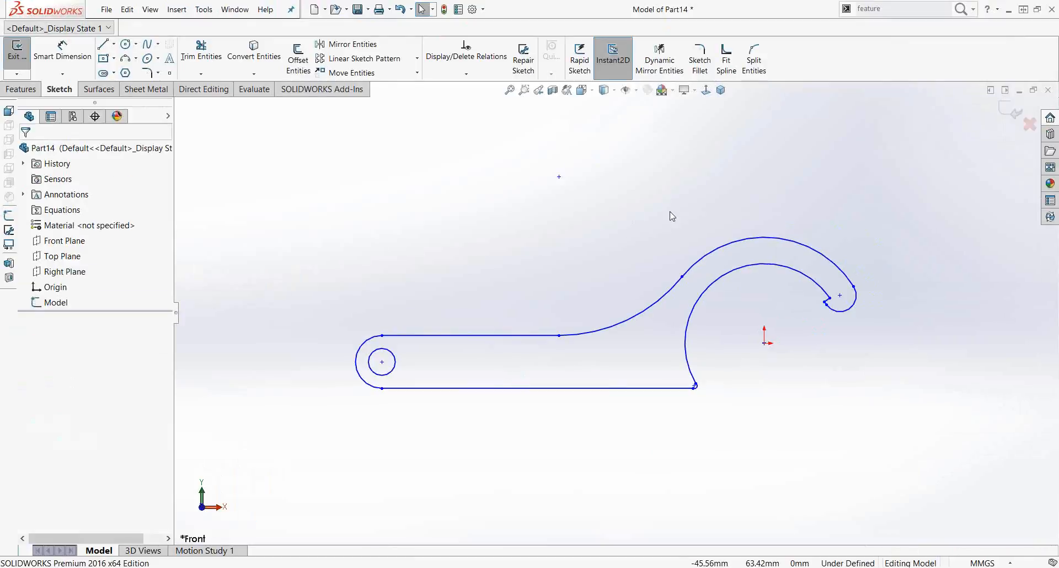
# Step: Exit the imported sketch, select it, and extrude it as a 10.00 mm boss
pyautogui.moveTo(669, 215)
pyautogui.mouseDown(button='middle')
pyautogui.moveTo(601, 250)
pyautogui.moveTo(648, 218)
pyautogui.moveTo(646, 246)
pyautogui.mouseUp(button='middle')
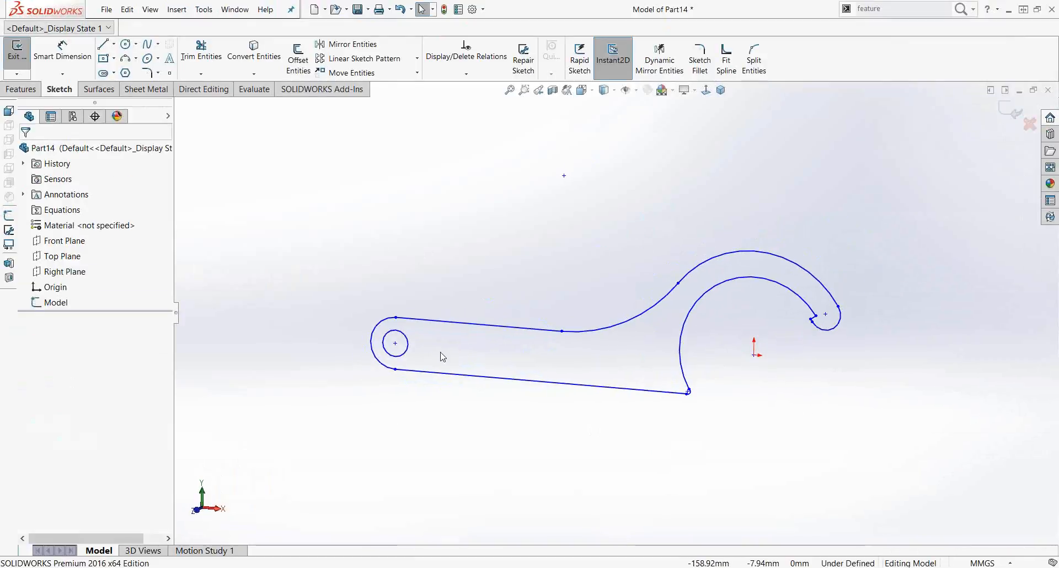
pyautogui.click(1014, 110)
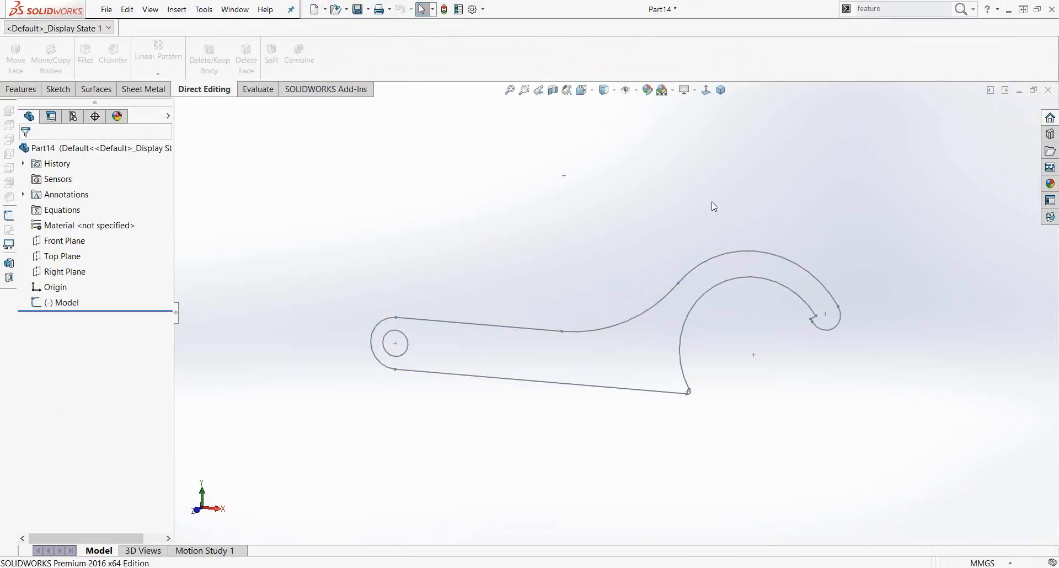
pyautogui.moveTo(633, 360)
pyautogui.mouseDown(button='middle')
pyautogui.moveTo(624, 341)
pyautogui.moveTo(707, 370)
pyautogui.moveTo(684, 364)
pyautogui.mouseUp(button='middle')
pyautogui.click(66, 302)
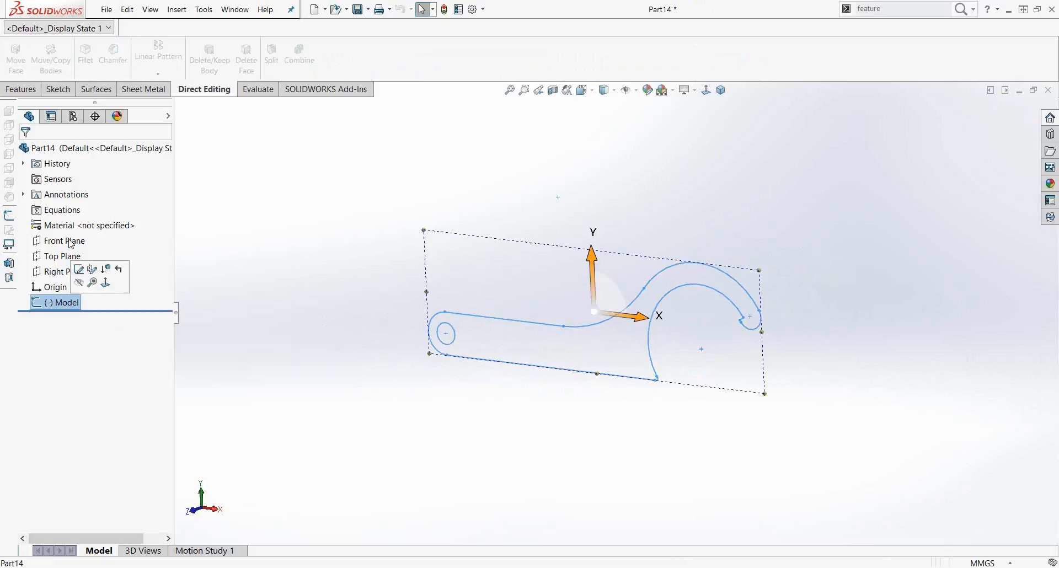
pyautogui.click(21, 89)
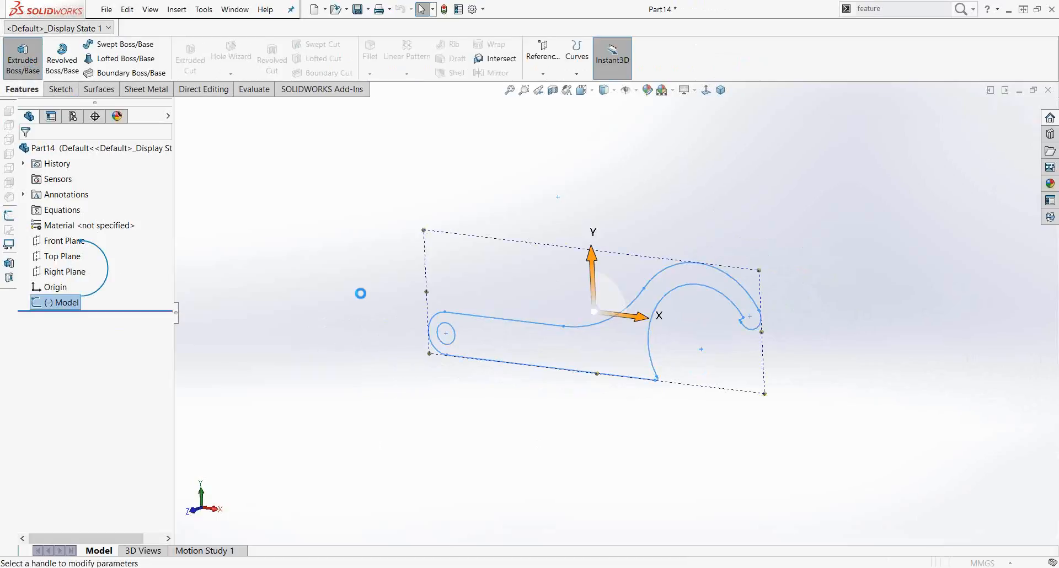
pyautogui.click(22, 58)
pyautogui.click(26, 153)
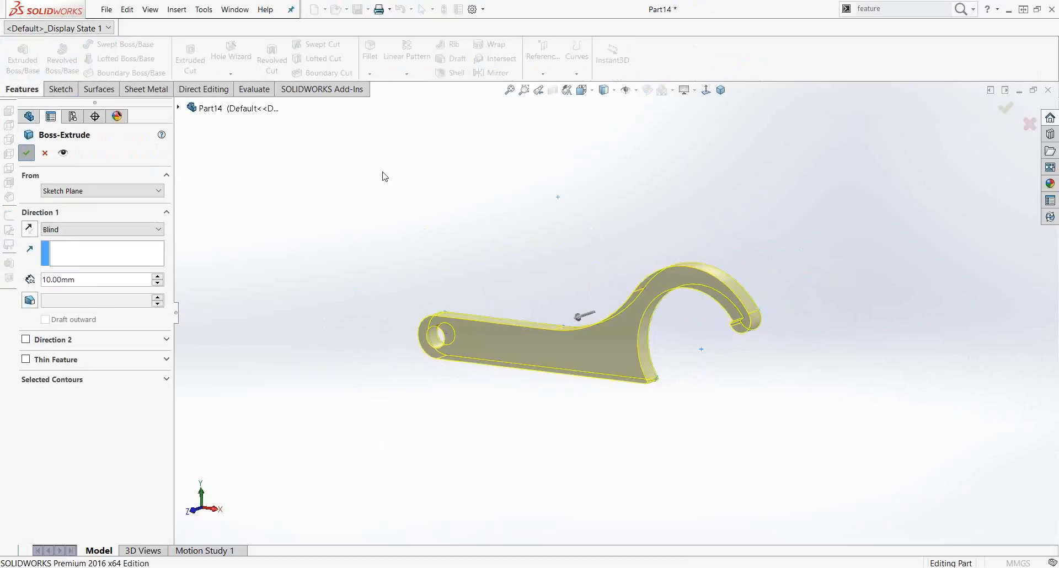
# Step: Zoom and rotate the view to inspect the extruded wrench part
pyautogui.scroll(-4, 560, 356)
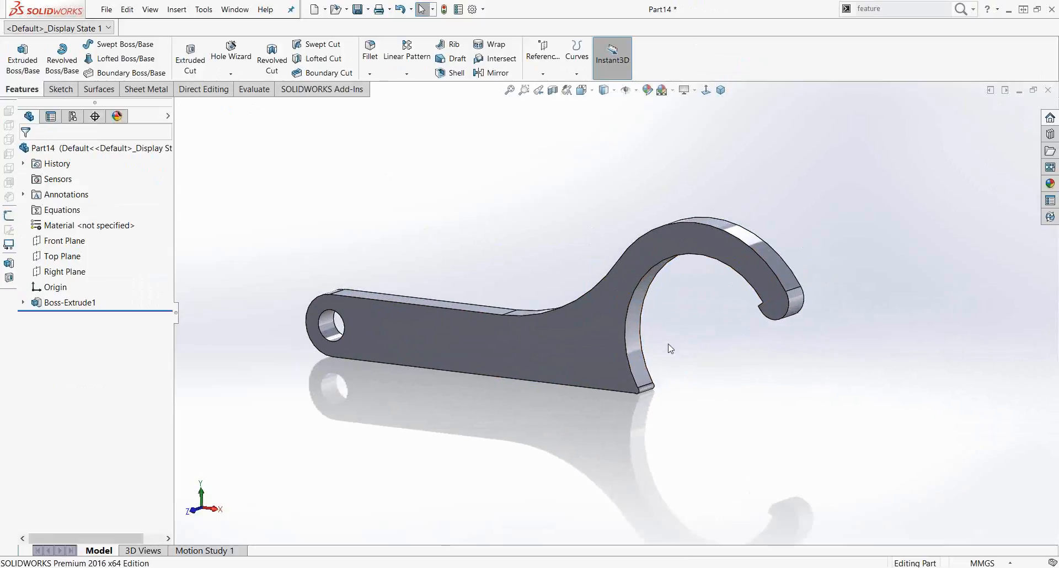
pyautogui.moveTo(651, 369); pyautogui.dragTo(616, 362, button='middle')
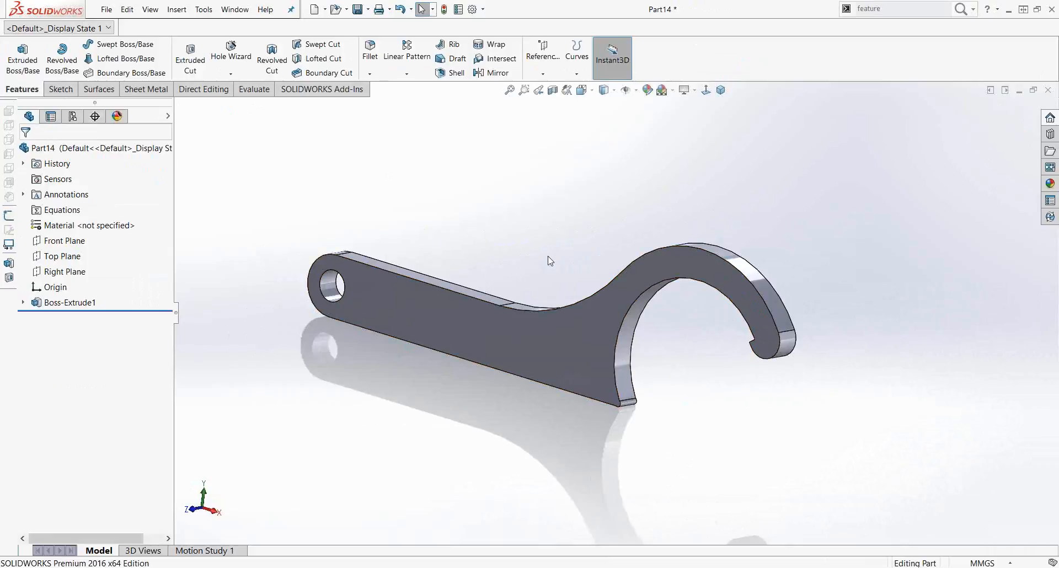
pyautogui.moveTo(634, 511); pyautogui.dragTo(654, 498, button='middle')
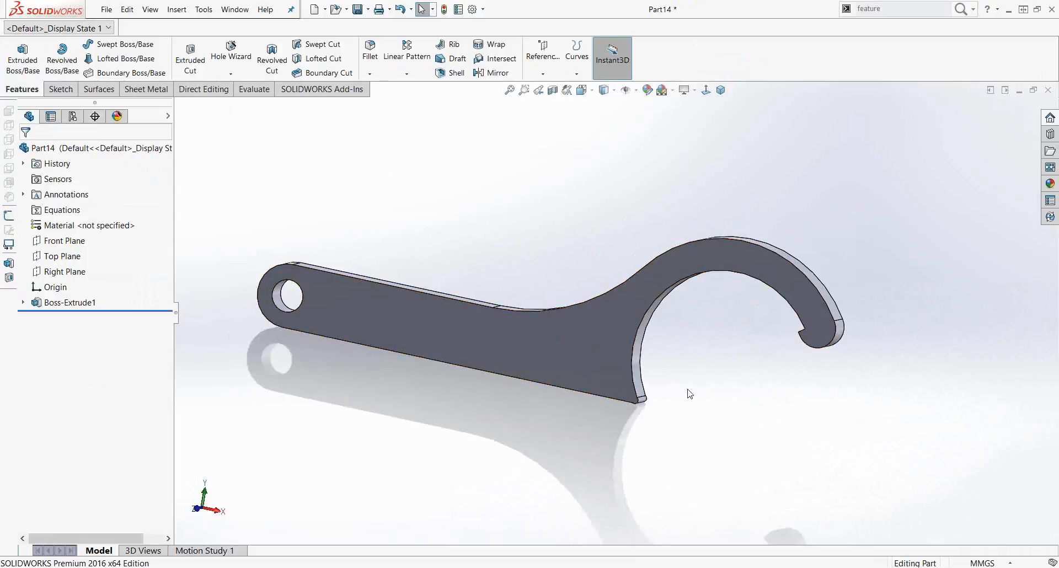
pyautogui.moveTo(688, 389); pyautogui.dragTo(678, 397, button='middle')
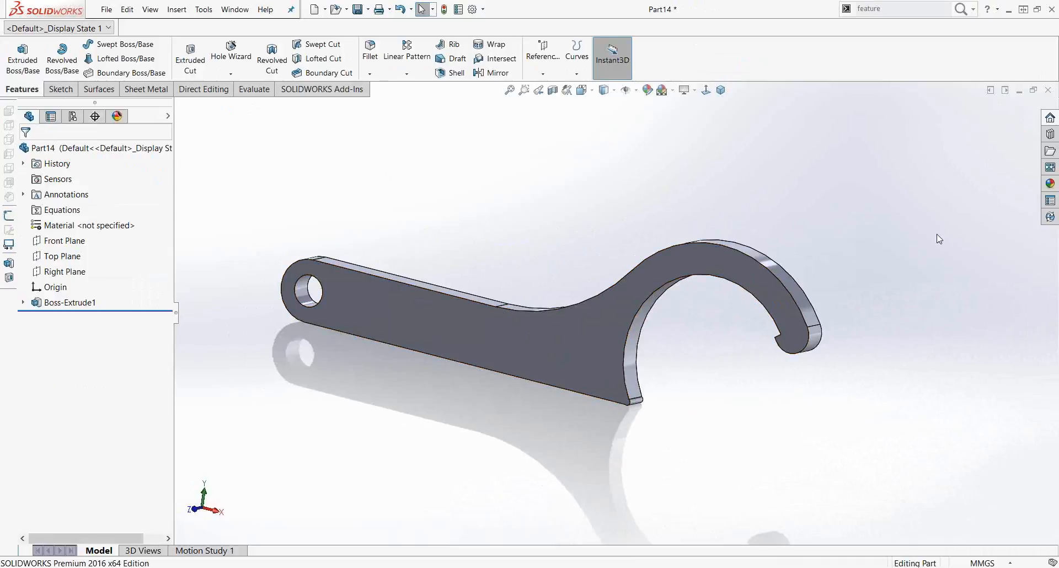
pyautogui.hotkey('alt', 'Tab')
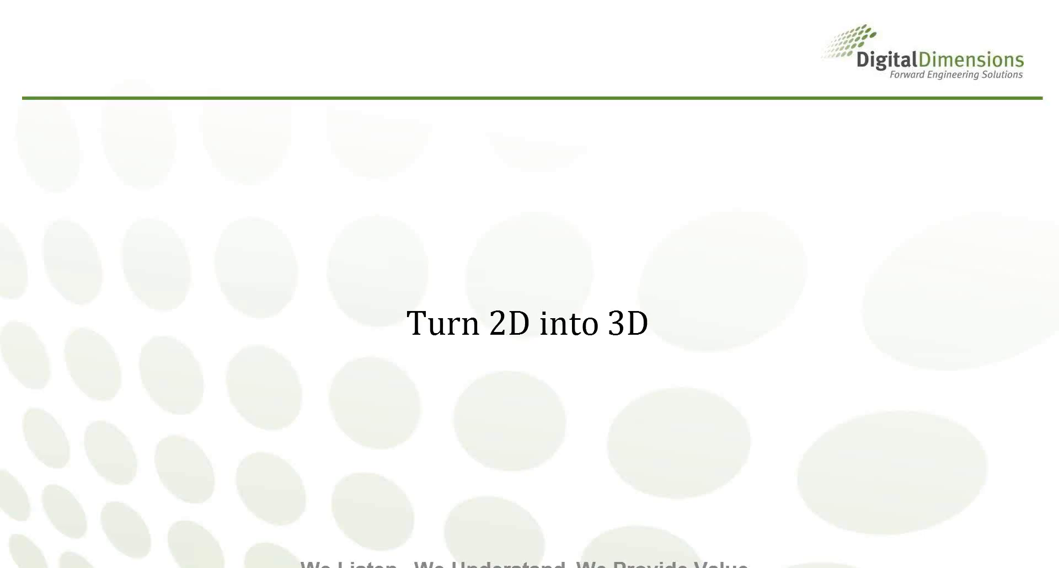
pyautogui.press('Right')
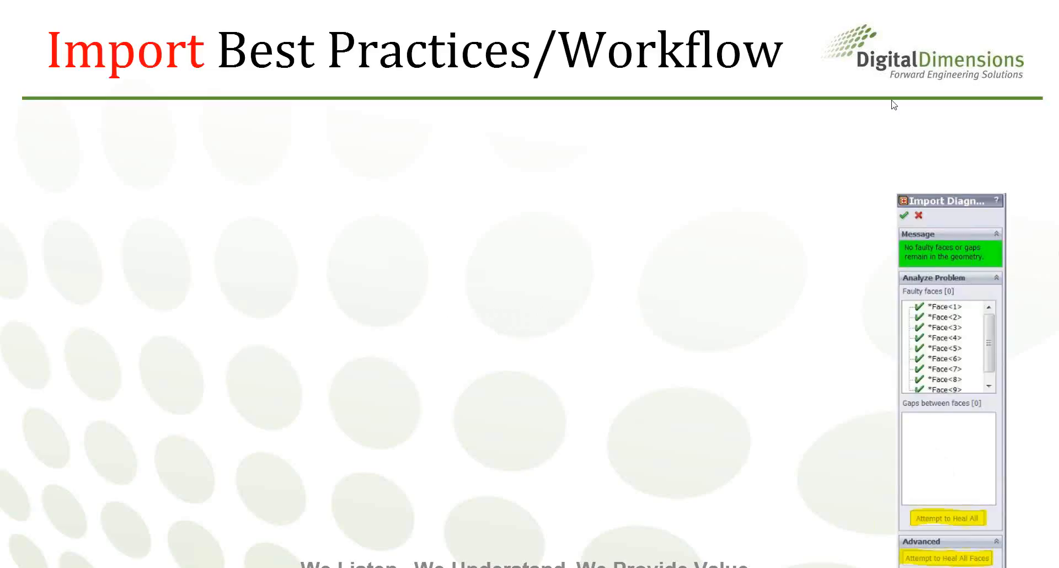